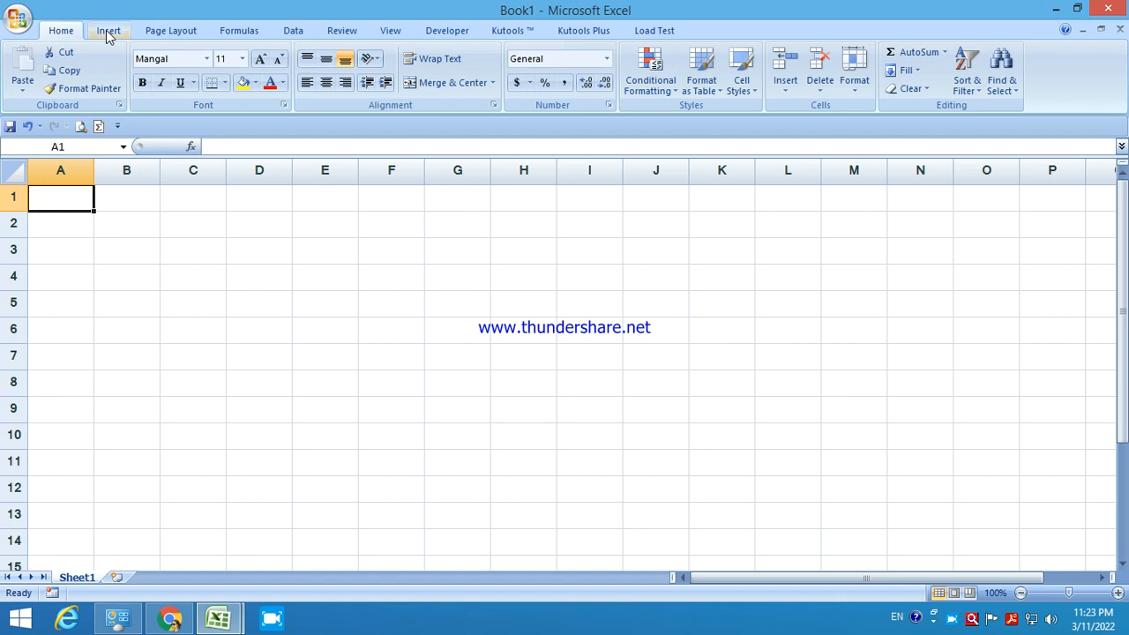
# Look through the ribbon tabs, including Page Layout, Formulas and Data.
pyautogui.click(345, 35)
pyautogui.click(380, 35)
pyautogui.click(181, 36)
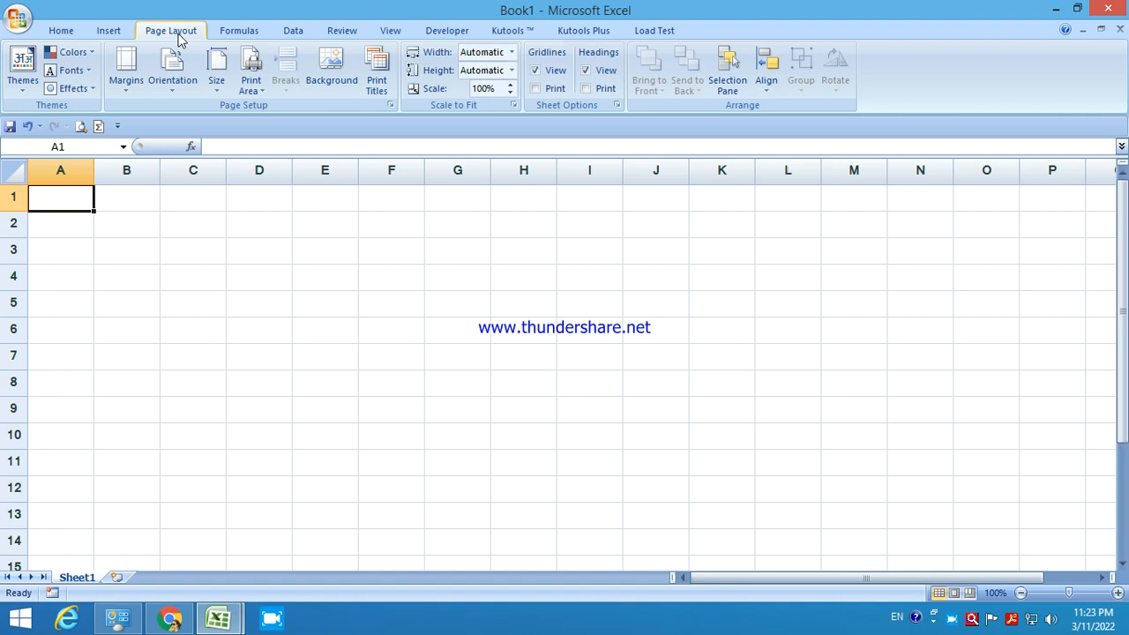
pyautogui.click(234, 34)
pyautogui.click(291, 32)
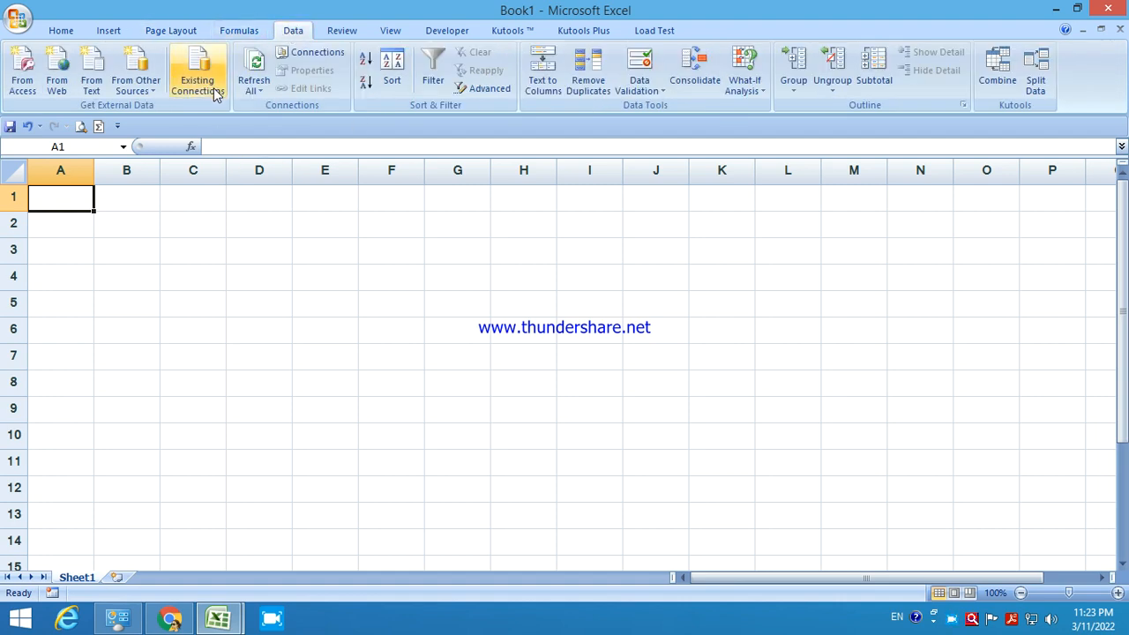
# Select cell D3, then columns A through D and rows 1, 2 and 4.
pyautogui.click(249, 256)
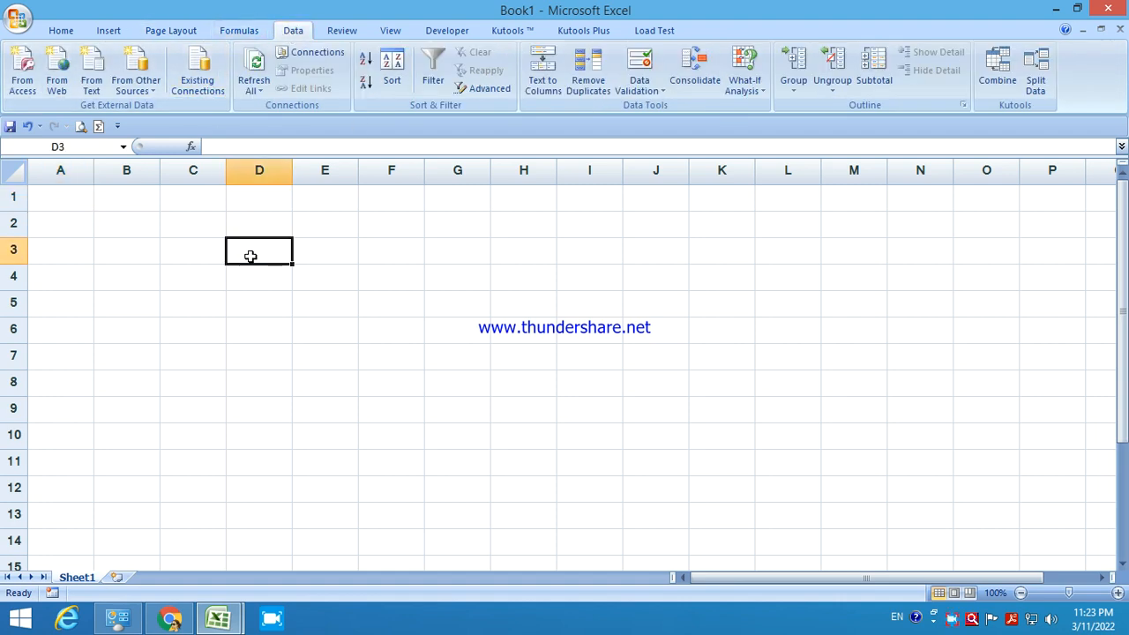
pyautogui.click(63, 171)
pyautogui.click(126, 169)
pyautogui.click(194, 169)
pyautogui.click(262, 170)
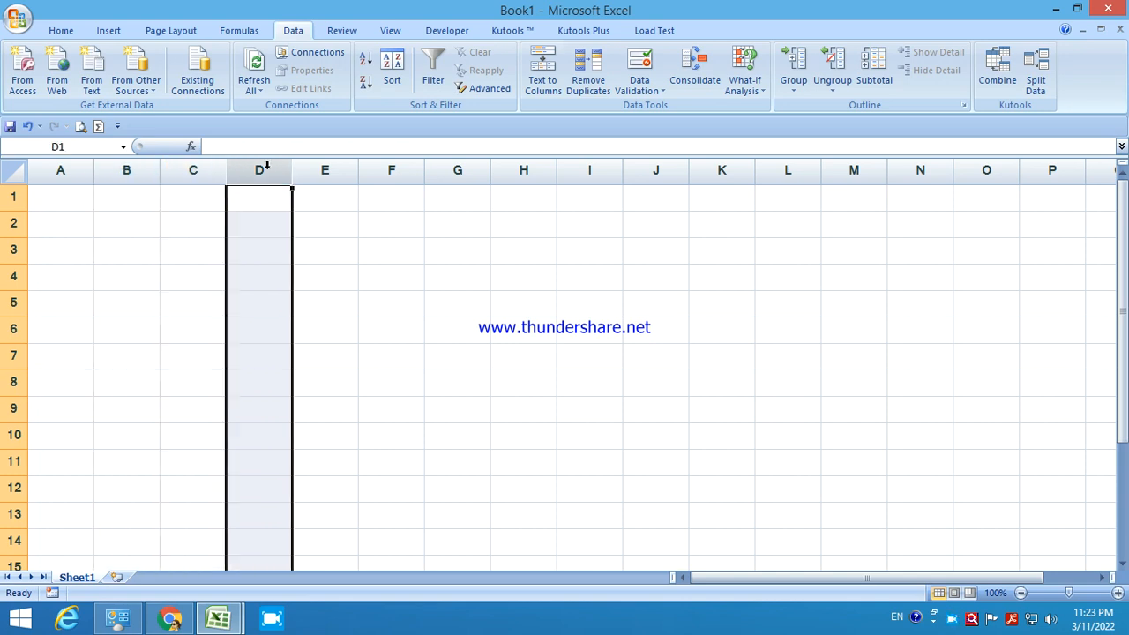
pyautogui.click(13, 197)
pyautogui.click(13, 222)
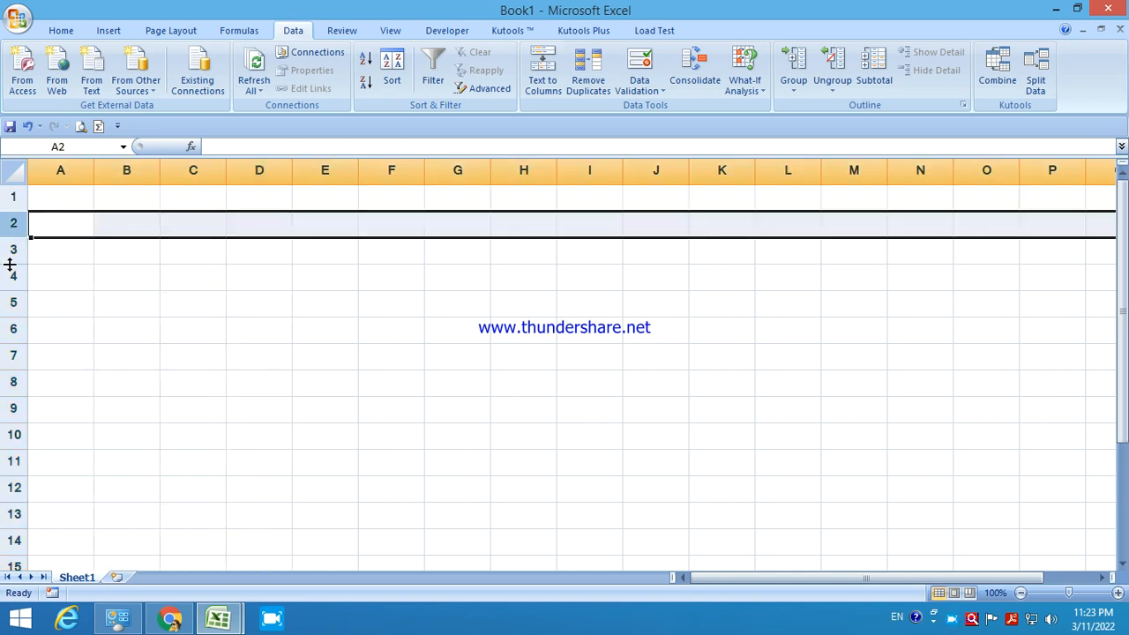
pyautogui.click(14, 278)
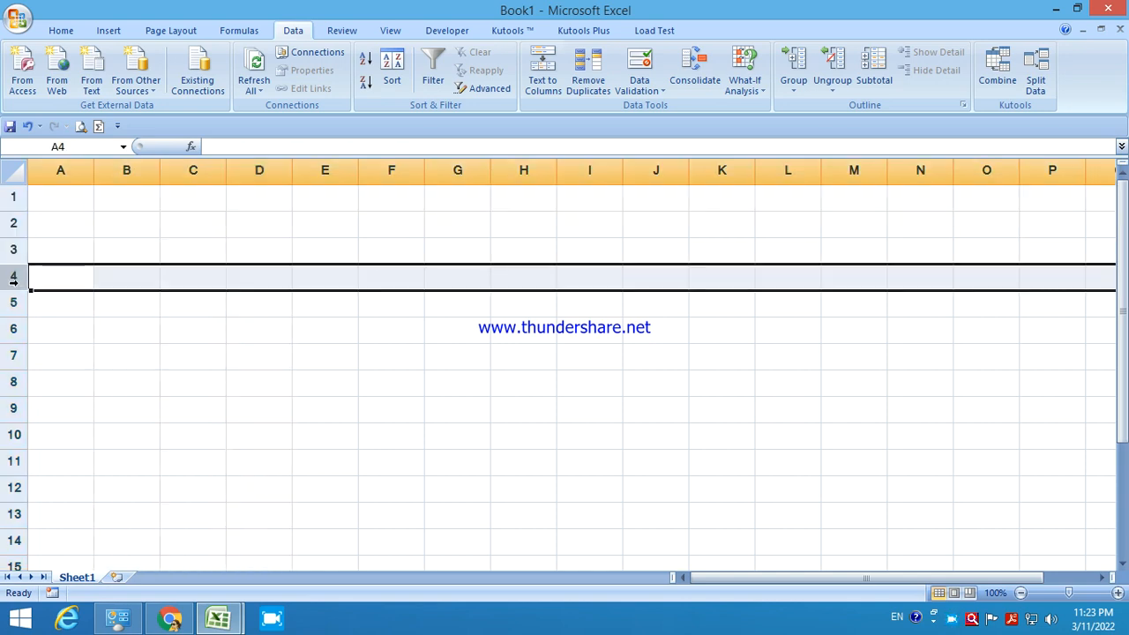
# Return to A1 and insert two new worksheets, Sheet2 and Sheet3.
pyautogui.click(50, 191)
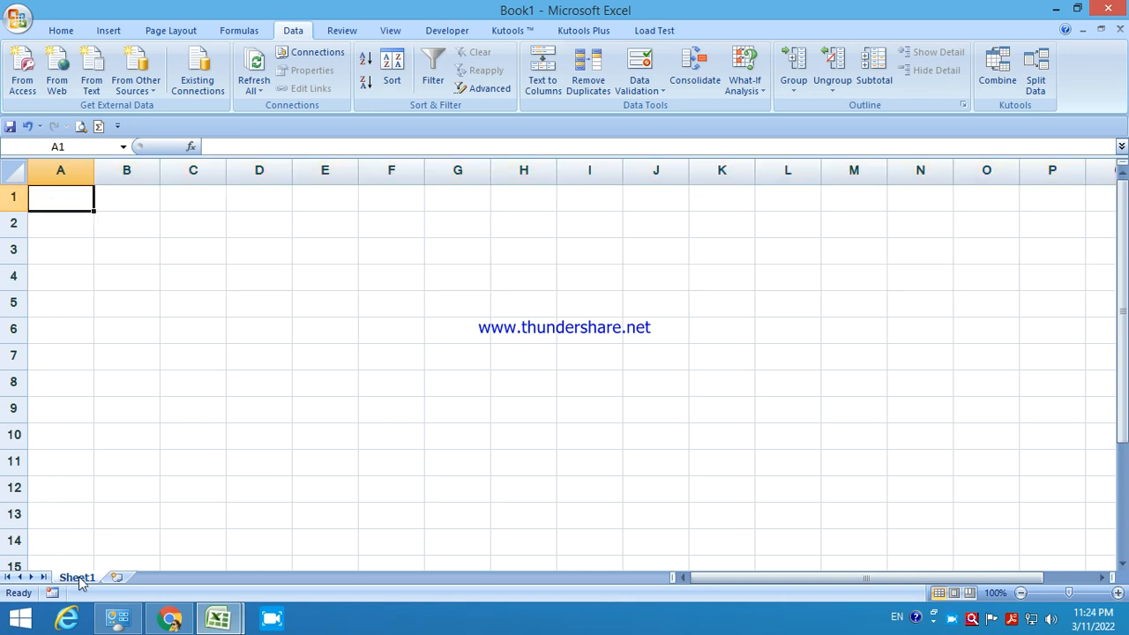
pyautogui.click(117, 577)
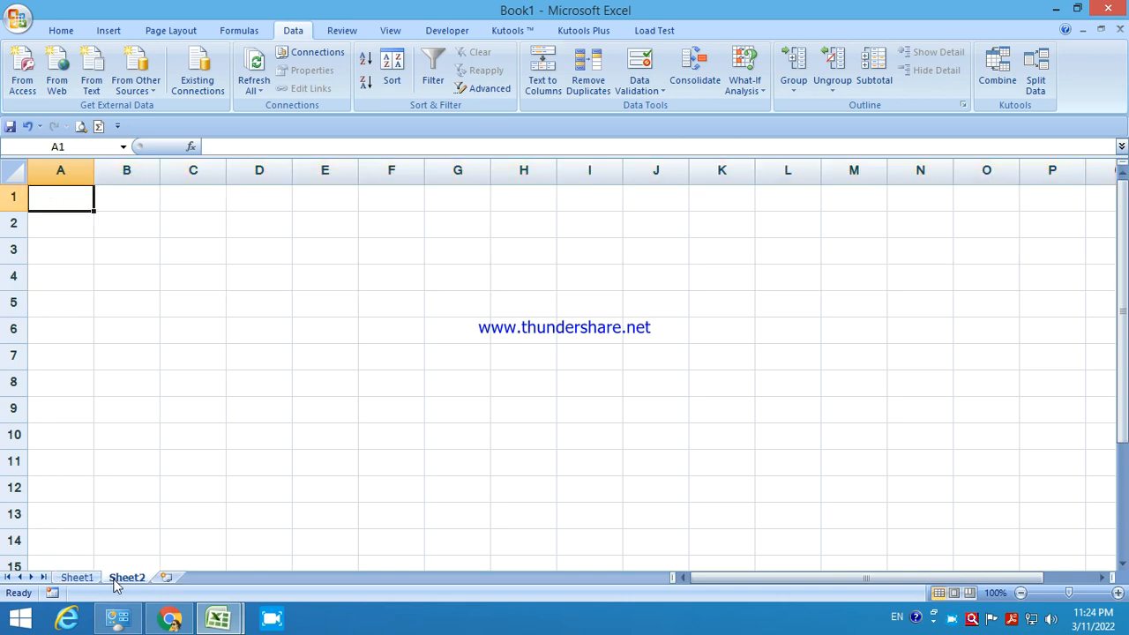
pyautogui.click(165, 577)
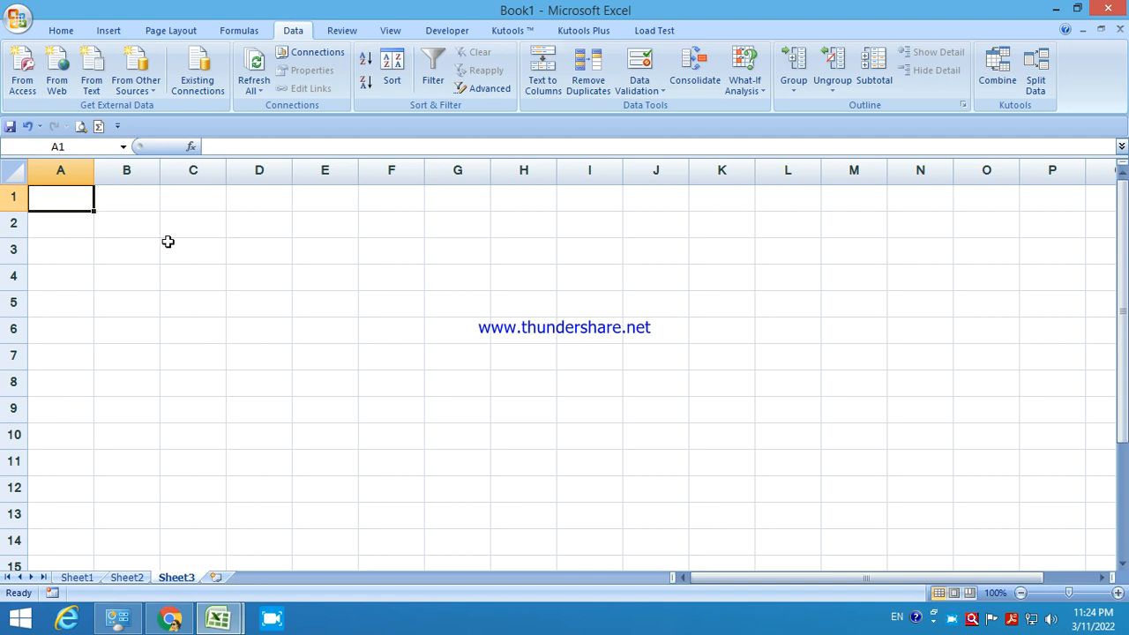
# Enter headings s.no, stu name and ROLL NO in A1:C1.
pyautogui.write('s.no')
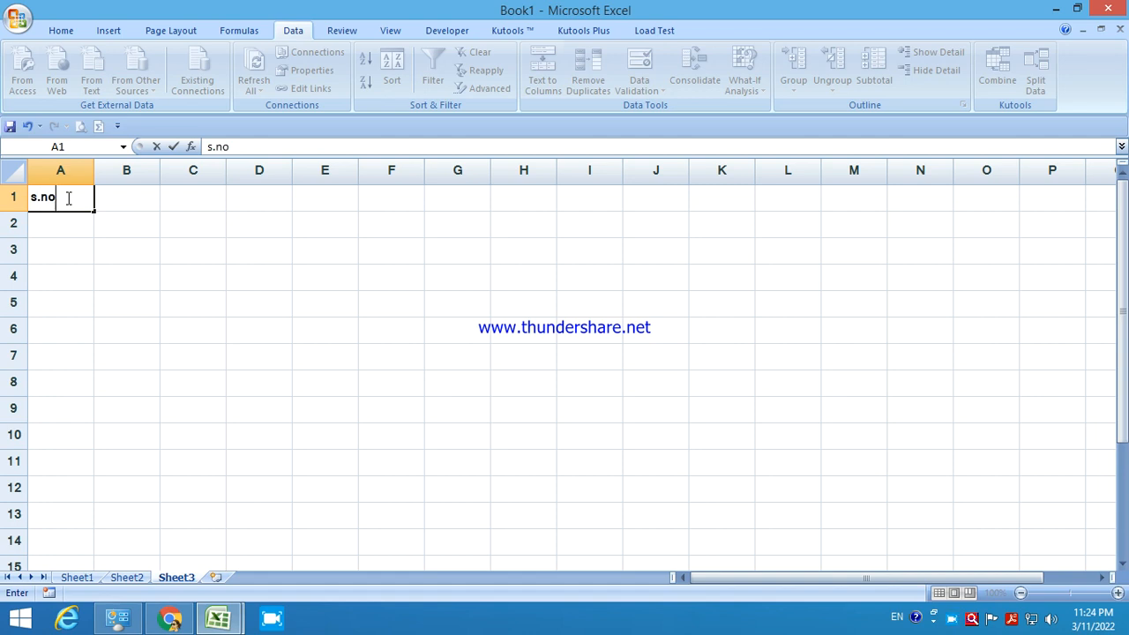
pyautogui.press('Tab')
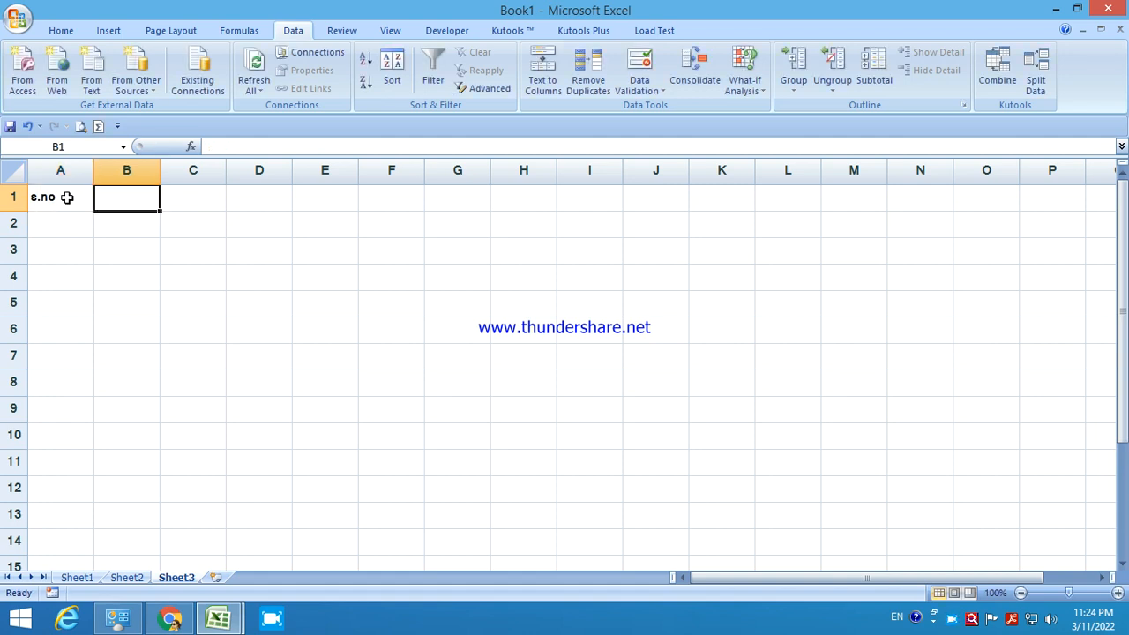
pyautogui.write('stu  name')
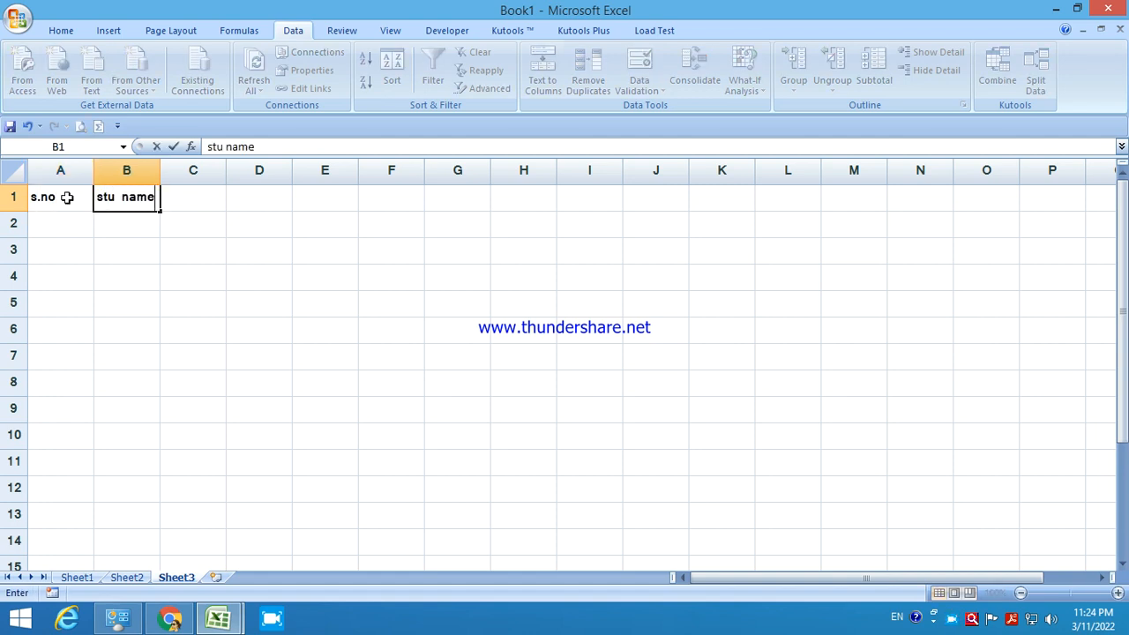
pyautogui.press('Tab')
pyautogui.write('fg en')
pyautogui.press('BackSpace')
pyautogui.press('BackSpace')
pyautogui.press('BackSpace')
pyautogui.press('BackSpace')
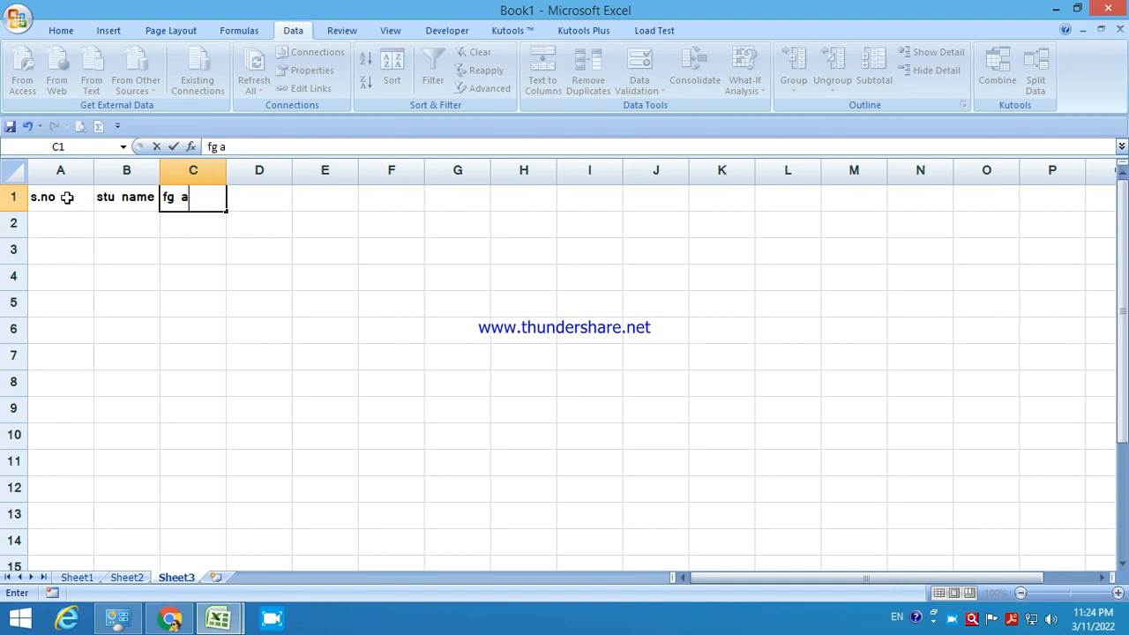
pyautogui.write('ROLL')
pyautogui.press('Tab')
pyautogui.press('Left')
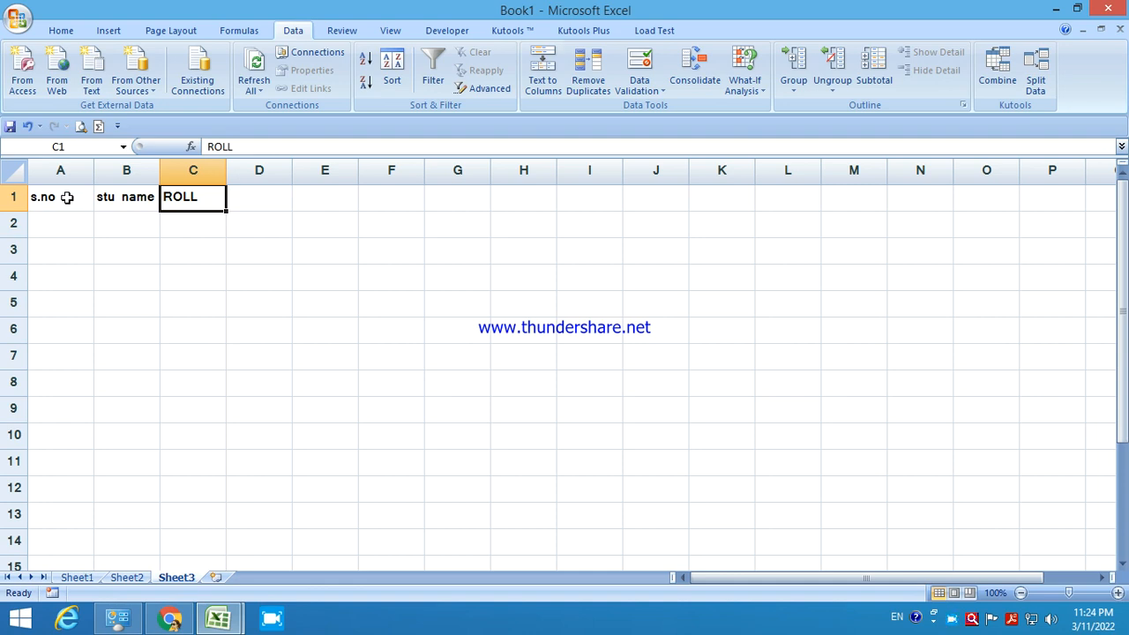
pyautogui.doubleClick(212, 202)
pyautogui.write('NO')
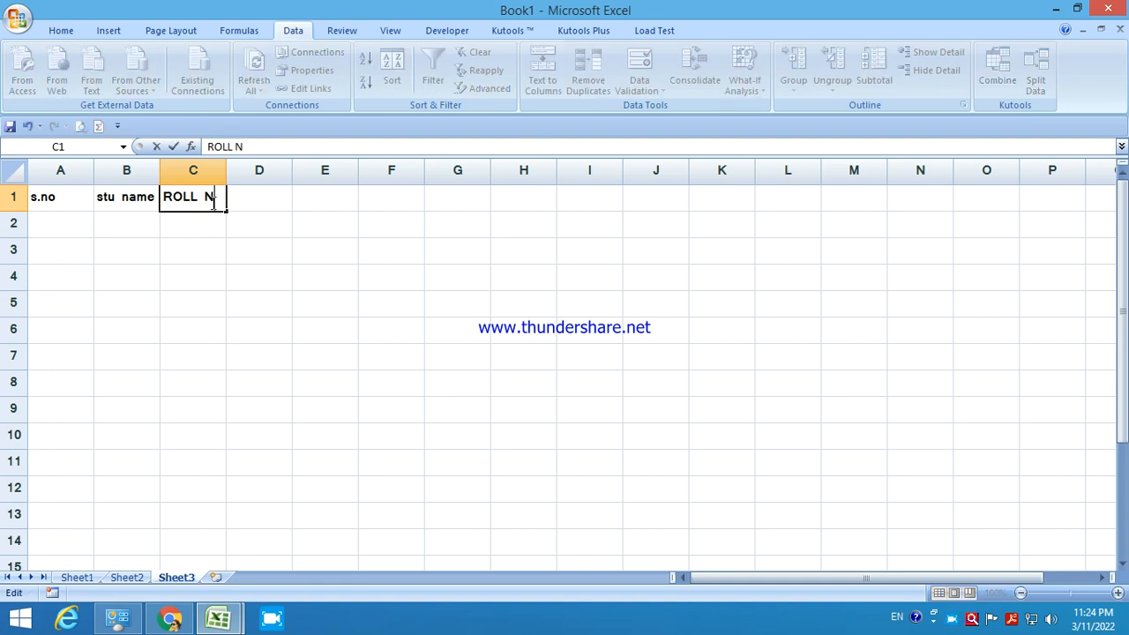
pyautogui.click(219, 246)
# Correct B1 to STU NAME and re-enter ROLL NO in C1.
pyautogui.doubleClick(120, 200)
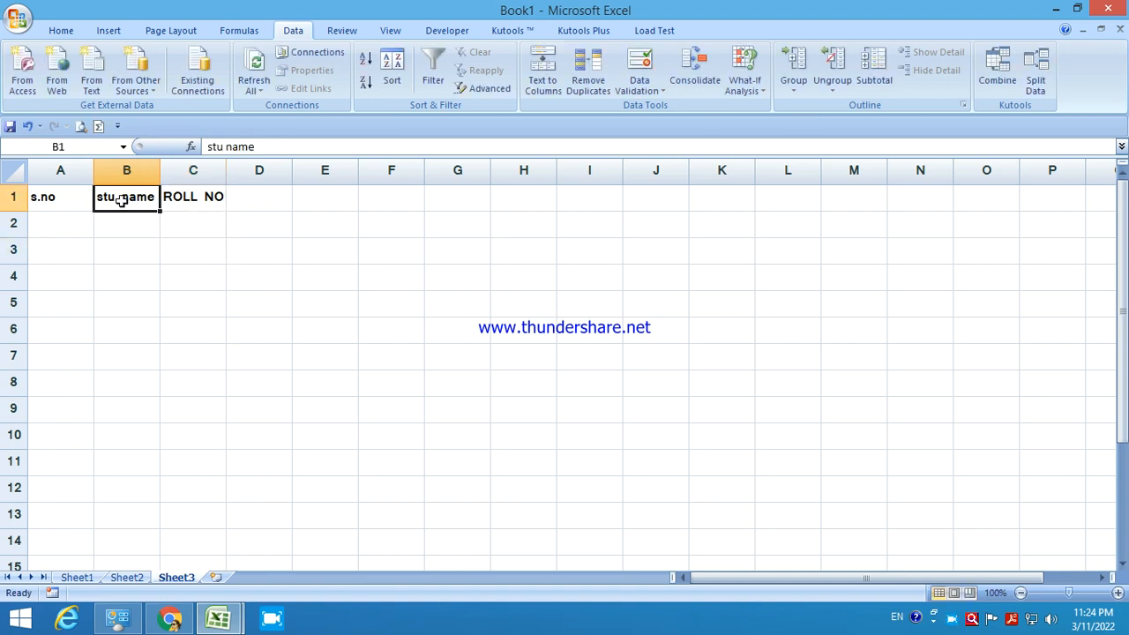
pyautogui.moveTo(157, 201); pyautogui.dragTo(4, 170)
pyautogui.write('STU AM')
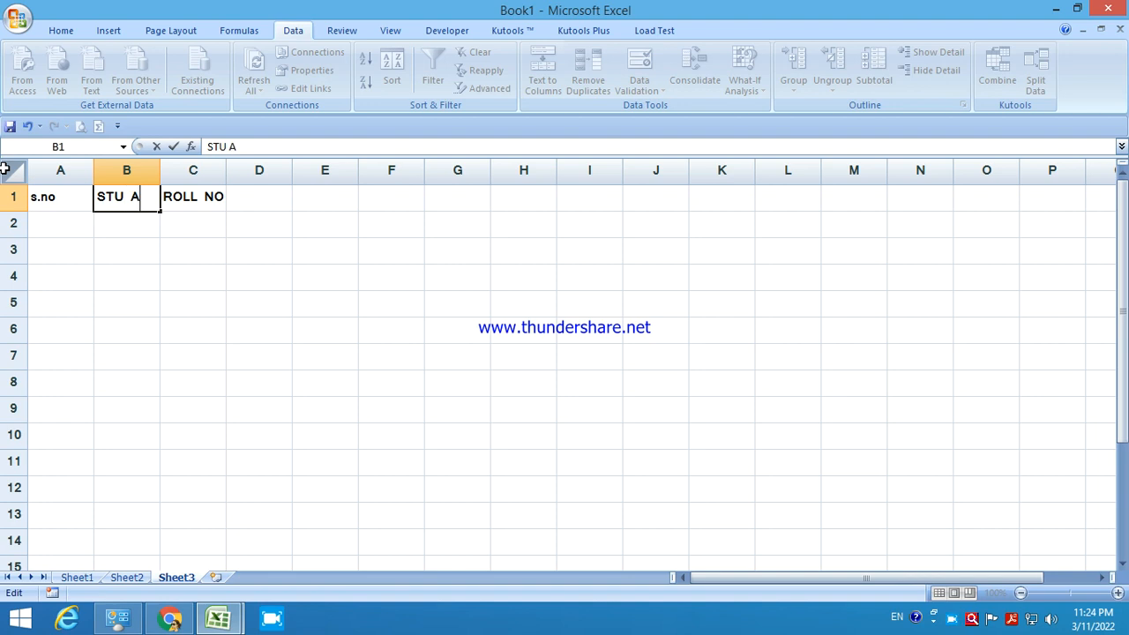
pyautogui.press('BackSpace')
pyautogui.press('BackSpace')
pyautogui.write('NAME')
pyautogui.click(126, 285)
pyautogui.click(193, 197)
pyautogui.write('ROLL NO')
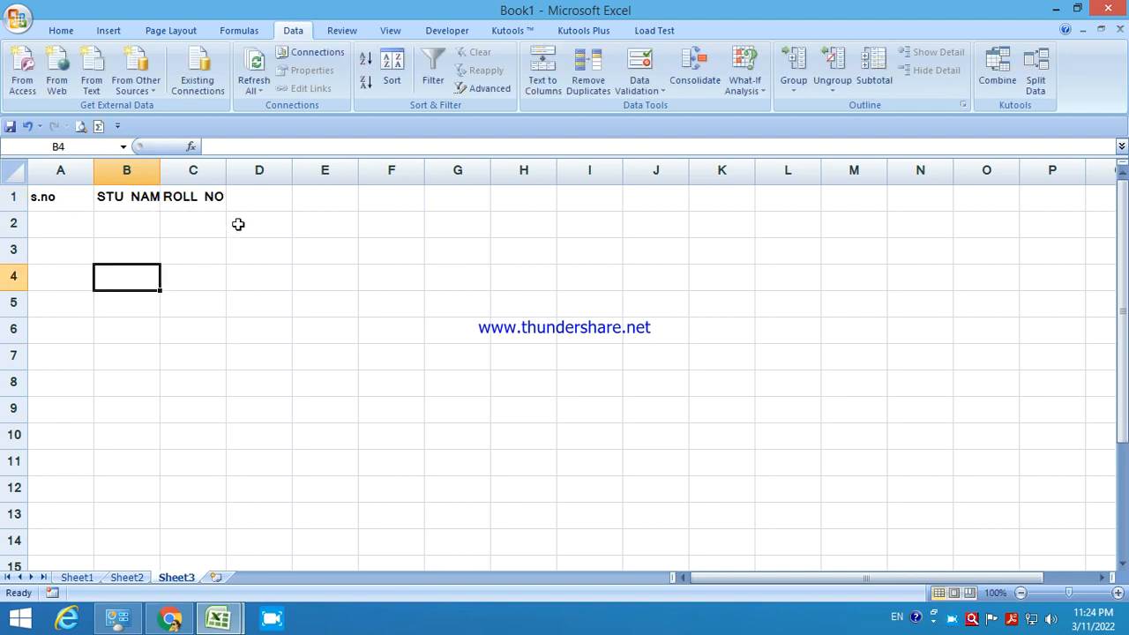
# Enter headings HINDI, ENG, MATHS, TOTAL and PER across D1:H1.
pyautogui.click(260, 204)
pyautogui.write('H')
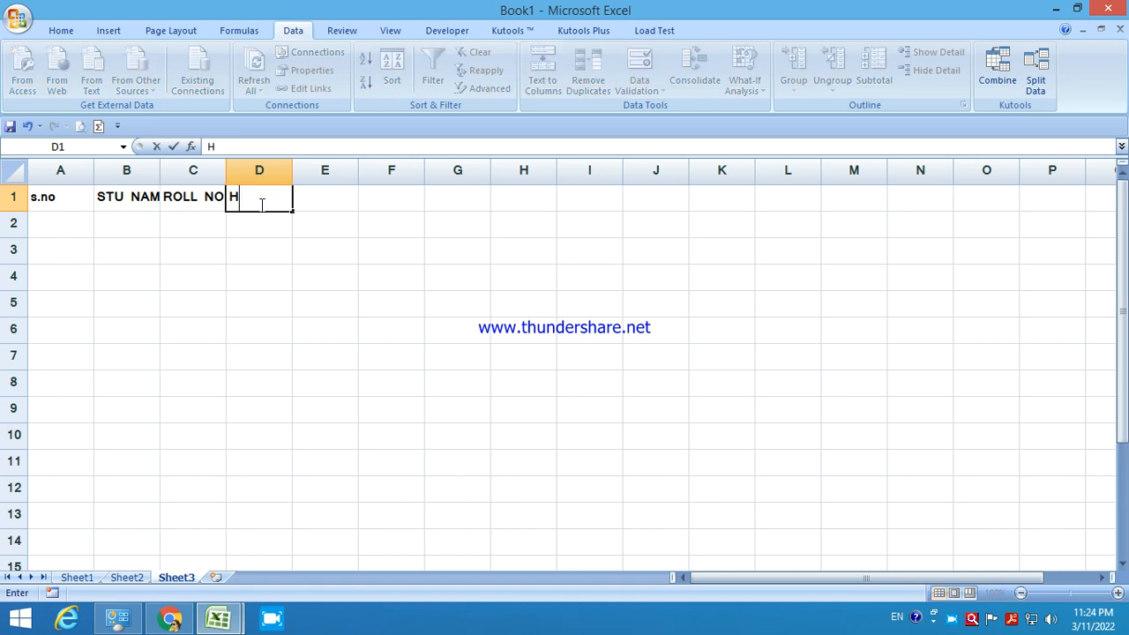
pyautogui.write('IN')
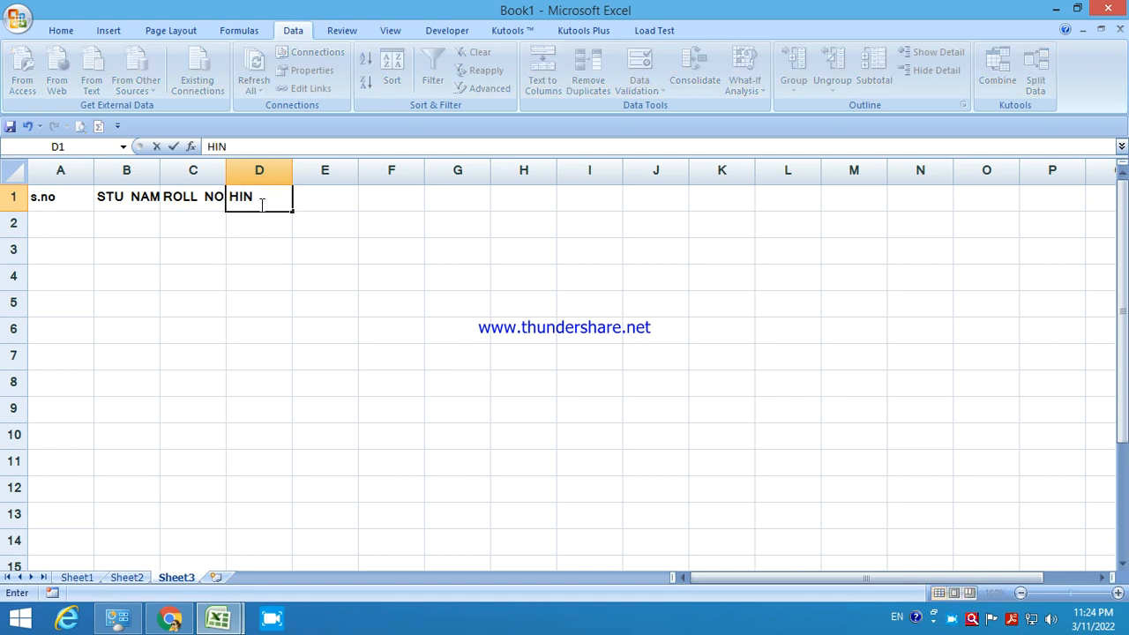
pyautogui.write('DI')
pyautogui.press('Tab')
pyautogui.write('ENG')
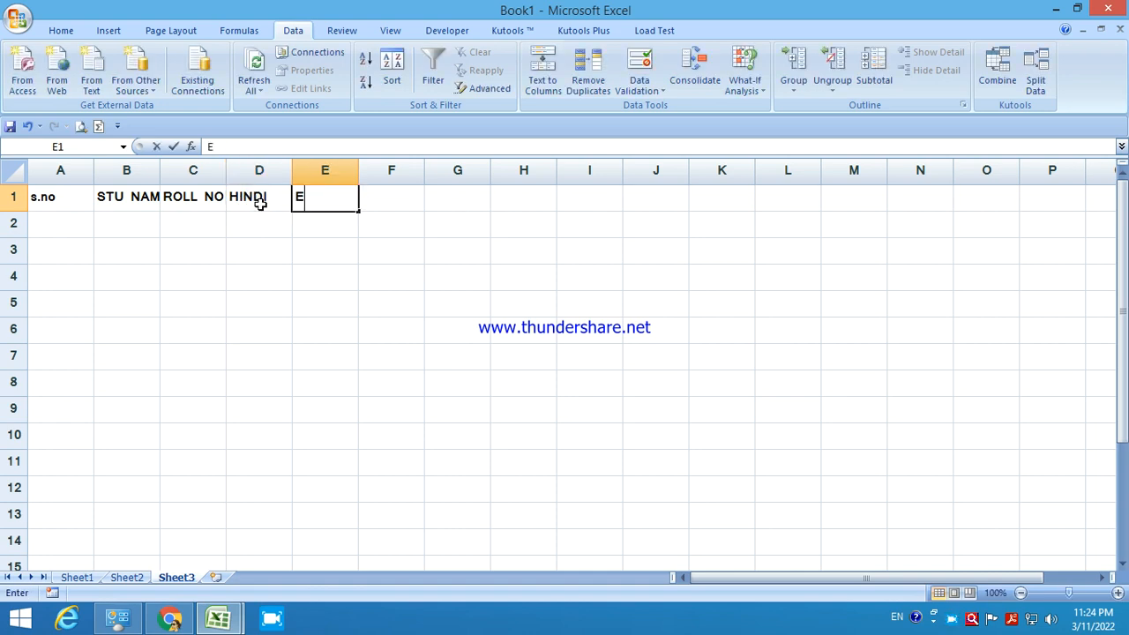
pyautogui.press('Tab')
pyautogui.write('MATHS')
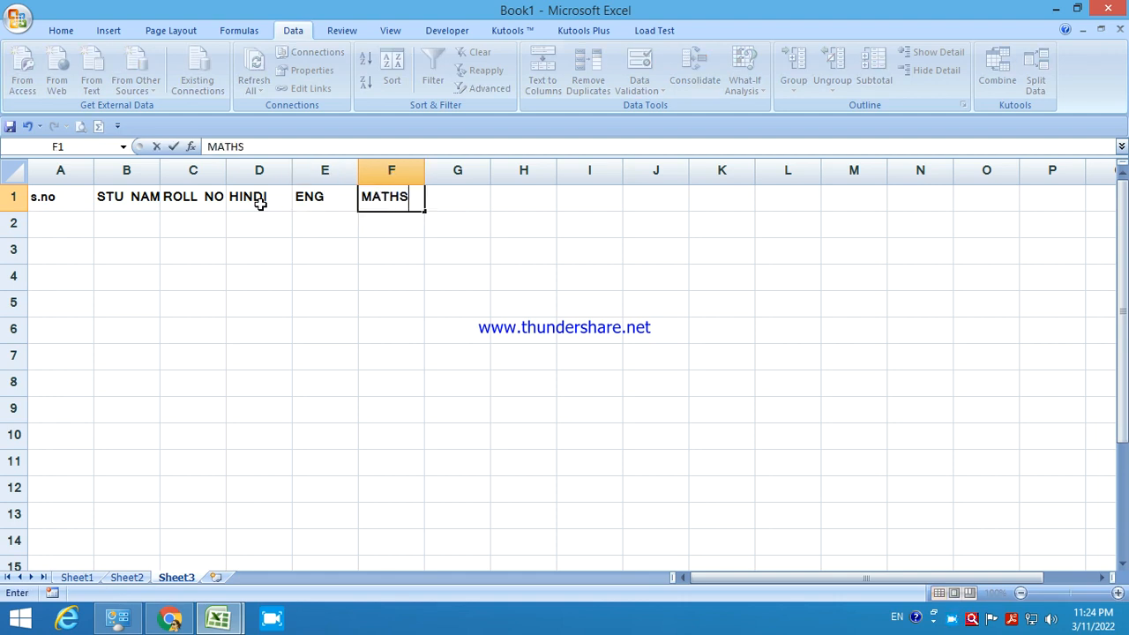
pyautogui.press('Tab')
pyautogui.write('TOTAL')
pyautogui.press('Tab')
pyautogui.write('PER')
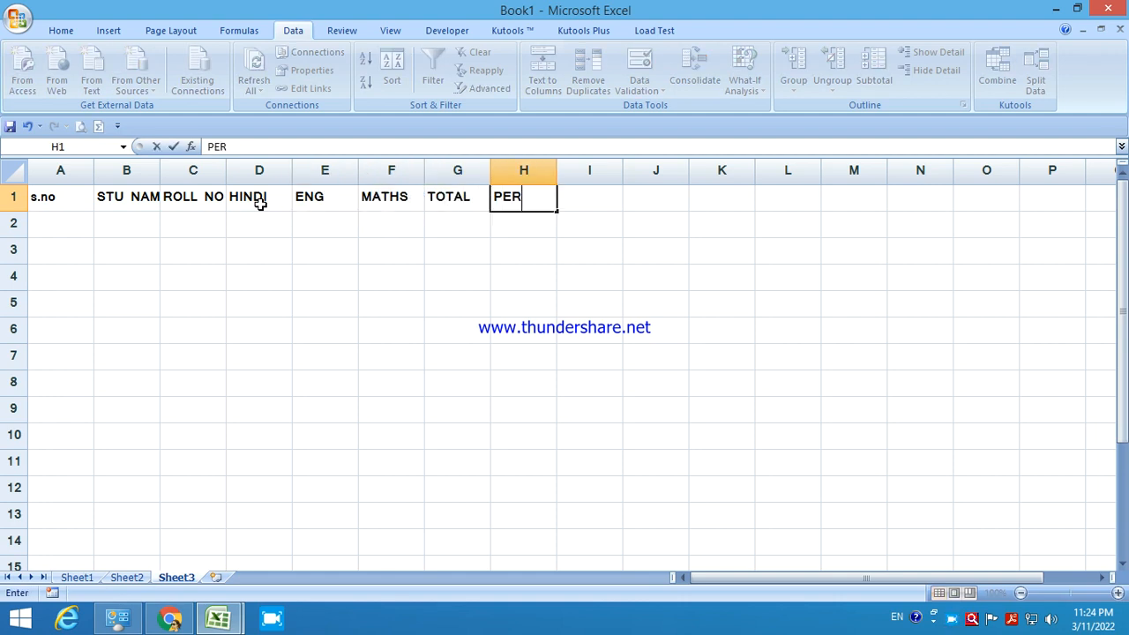
pyautogui.click(72, 225)
# Enter serial numbers 1 and 2 in A2 and A3.
pyautogui.write('1')
pyautogui.press('Return')
pyautogui.write('3')
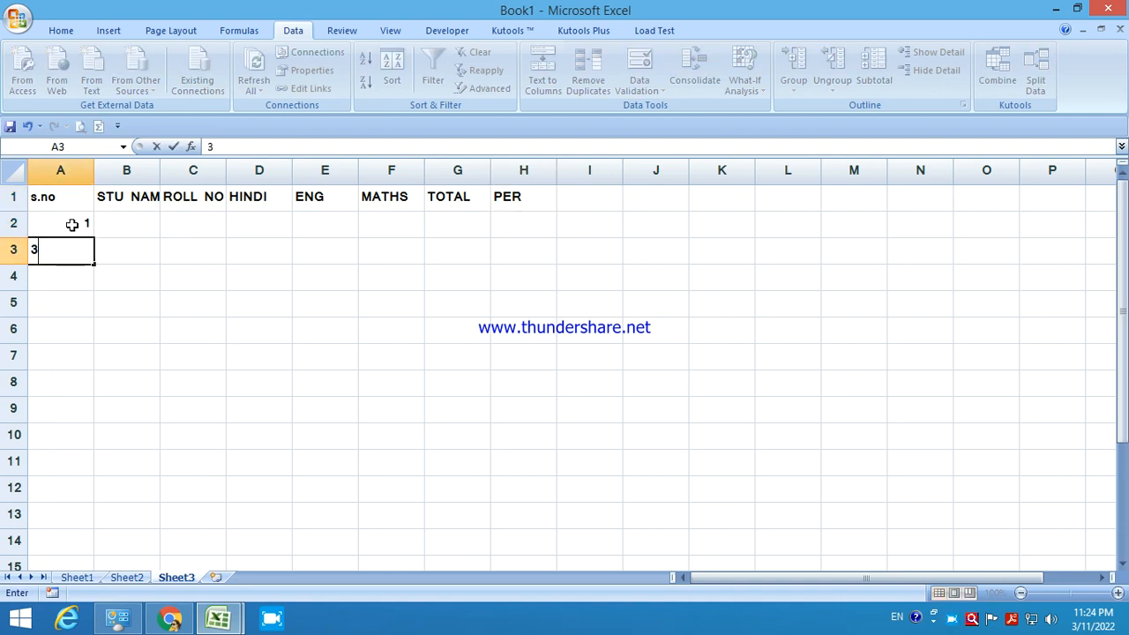
pyautogui.press('BackSpace')
pyautogui.write('2')
pyautogui.press('Return')
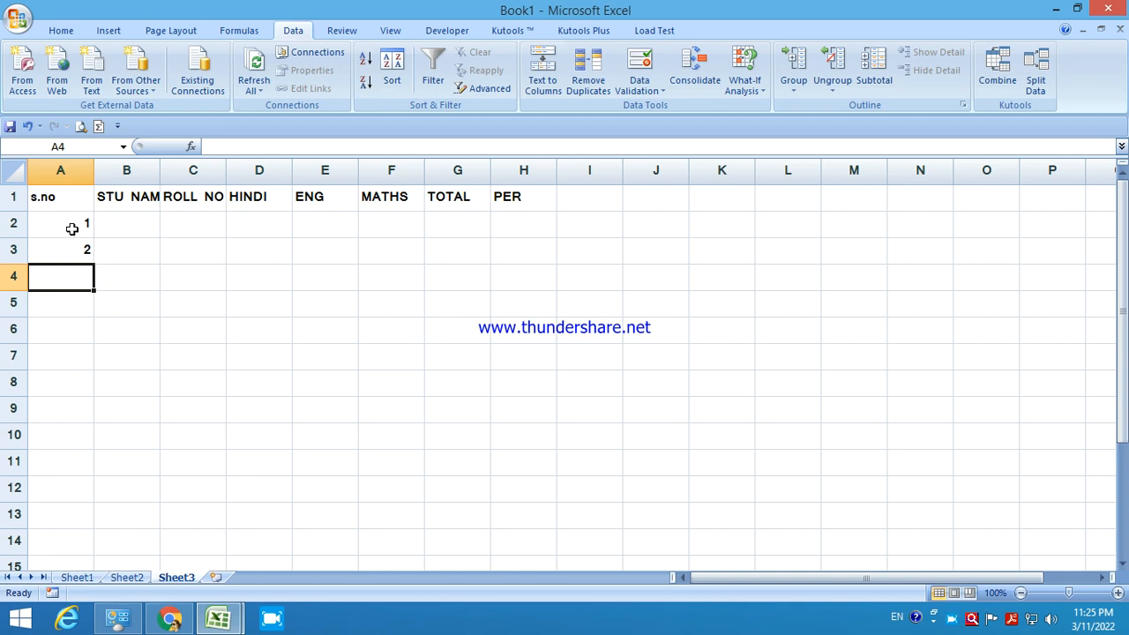
# Extend the serial numbers from 1 and 2 down to 12 in A13.
pyautogui.moveTo(71, 229); pyautogui.dragTo(81, 249)
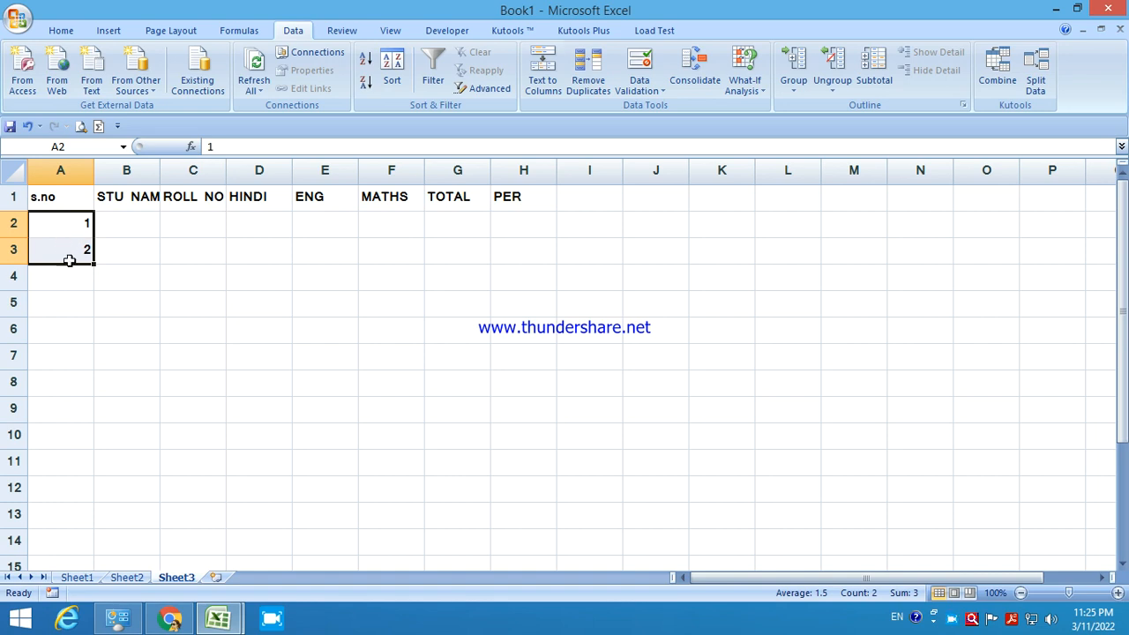
pyautogui.click(88, 302)
pyautogui.moveTo(62, 231); pyautogui.dragTo(61, 244)
pyautogui.moveTo(93, 265); pyautogui.dragTo(63, 516)
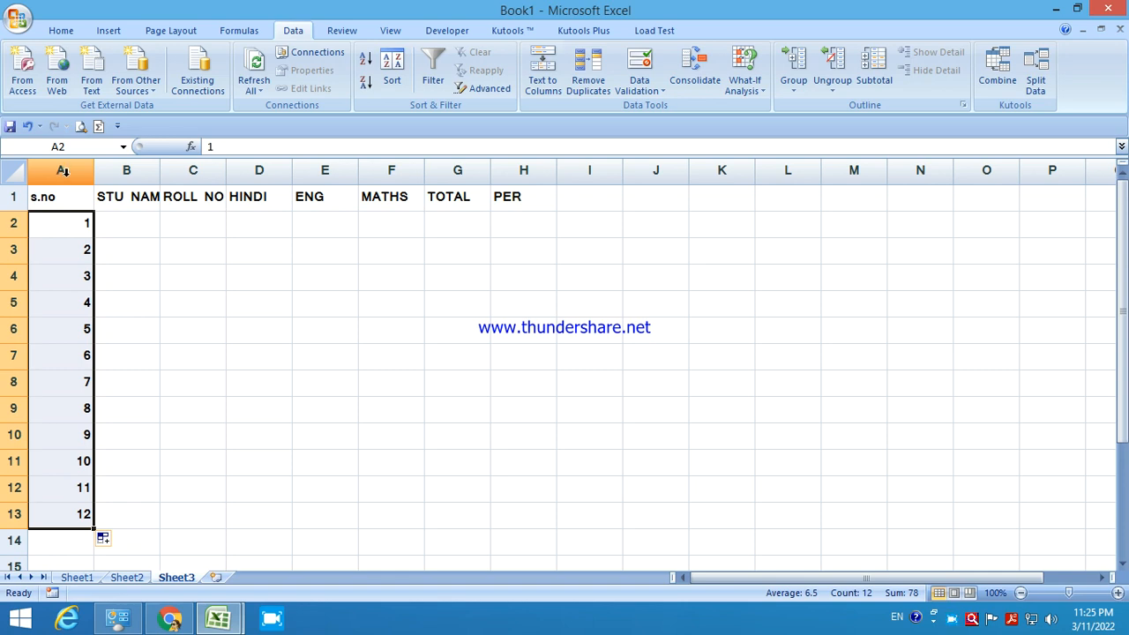
# Centre-align all of column A, including the s.no heading.
pyautogui.click(128, 272)
pyautogui.click(67, 227)
pyautogui.moveTo(67, 227); pyautogui.dragTo(330, 456)
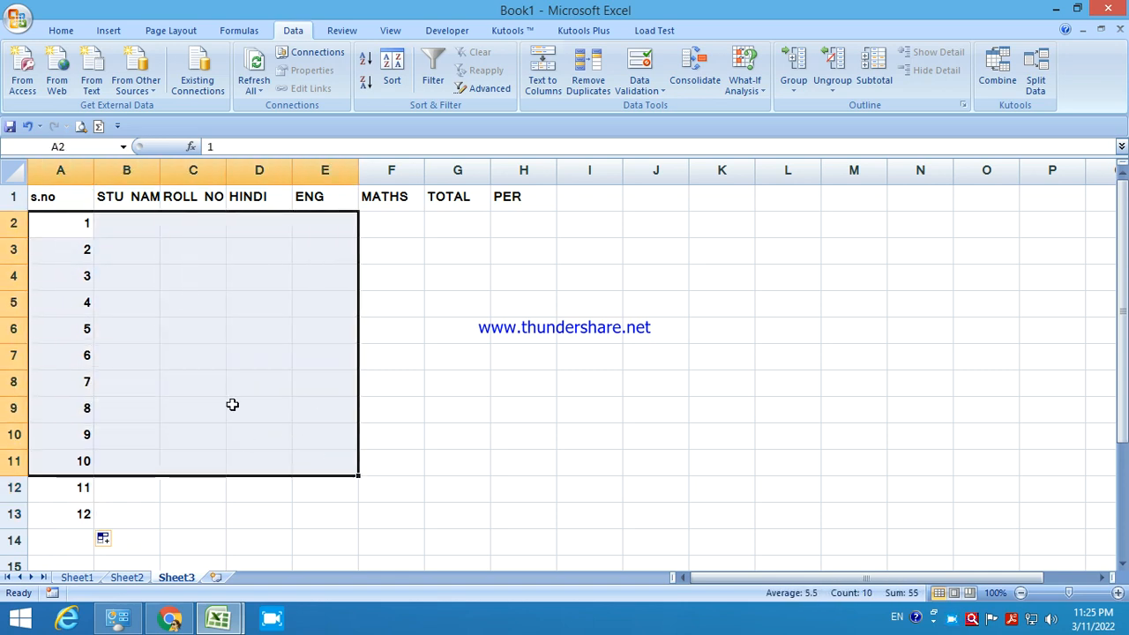
pyautogui.click(190, 351)
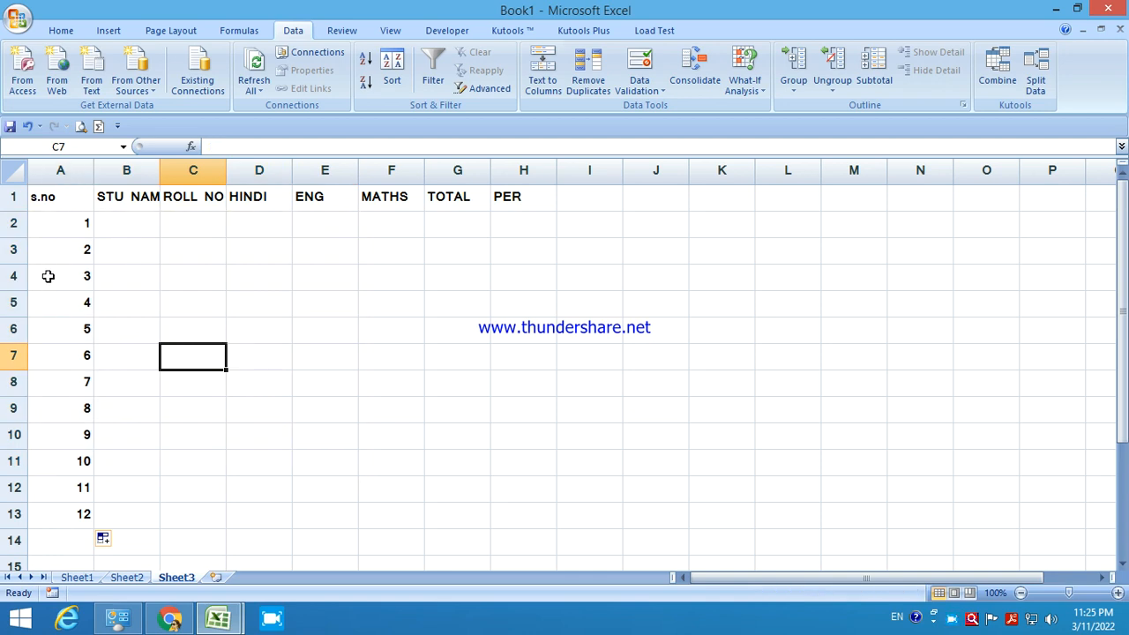
pyautogui.click(62, 172)
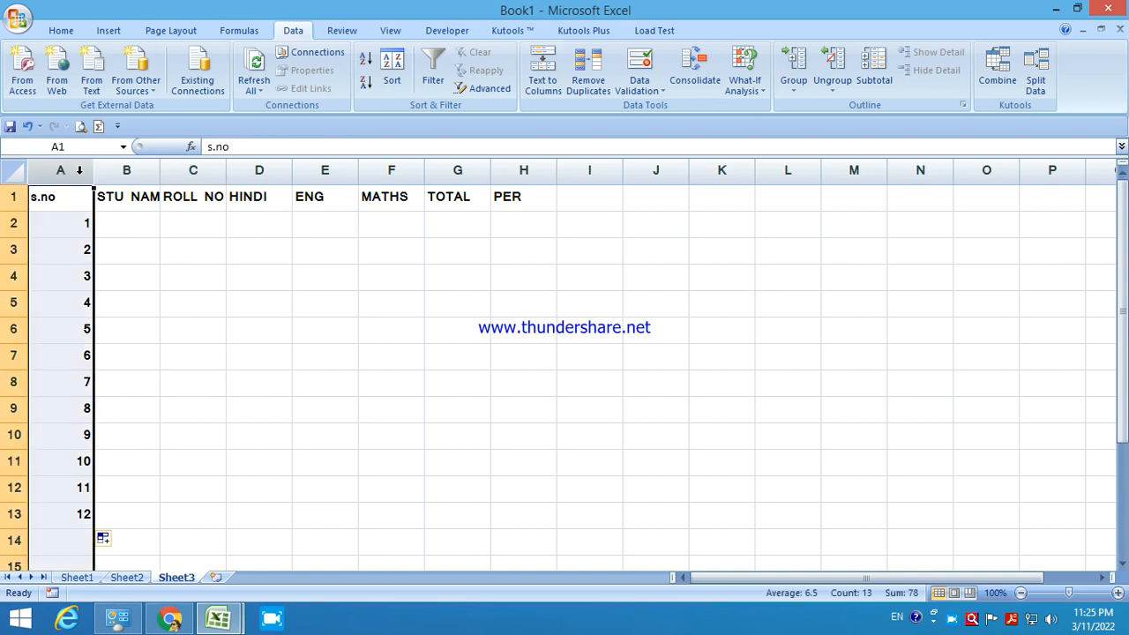
pyautogui.click(69, 31)
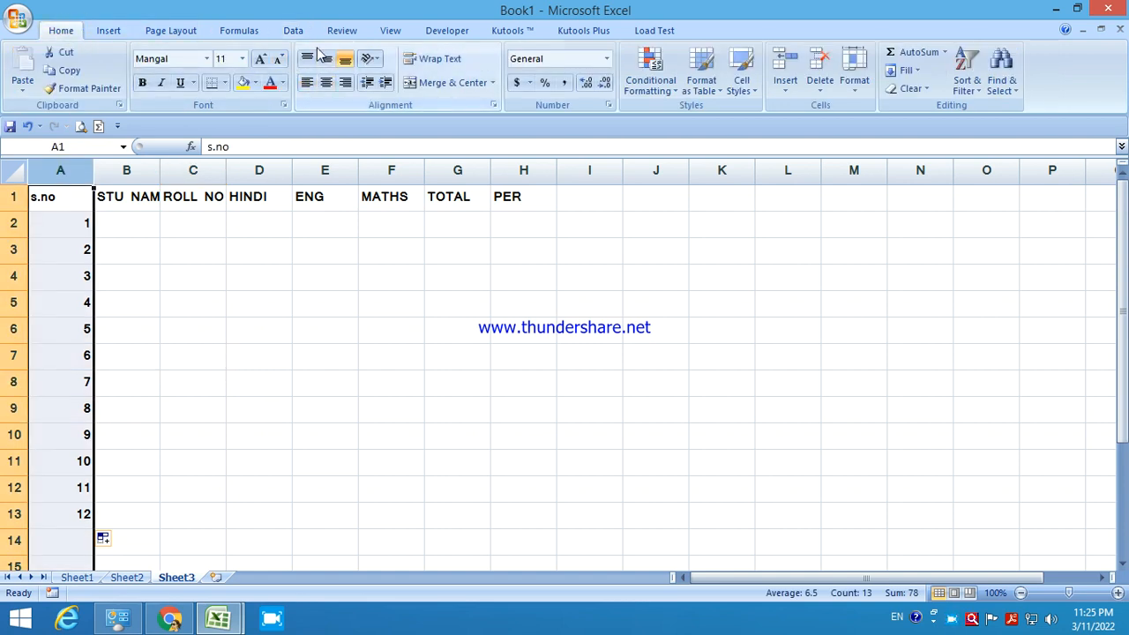
pyautogui.click(325, 88)
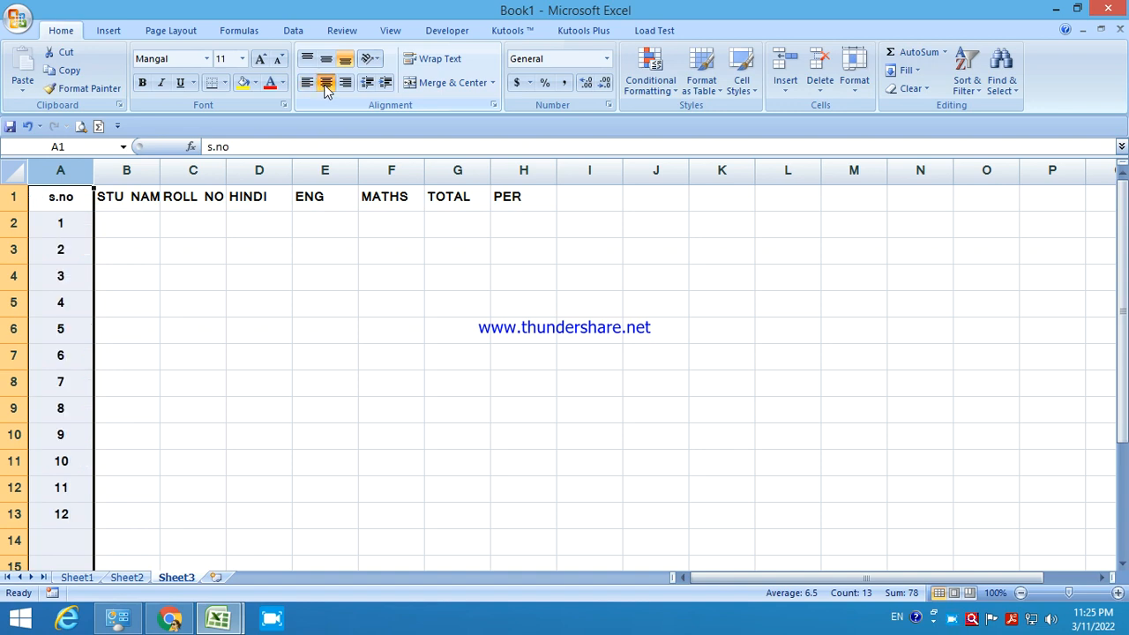
pyautogui.click(139, 227)
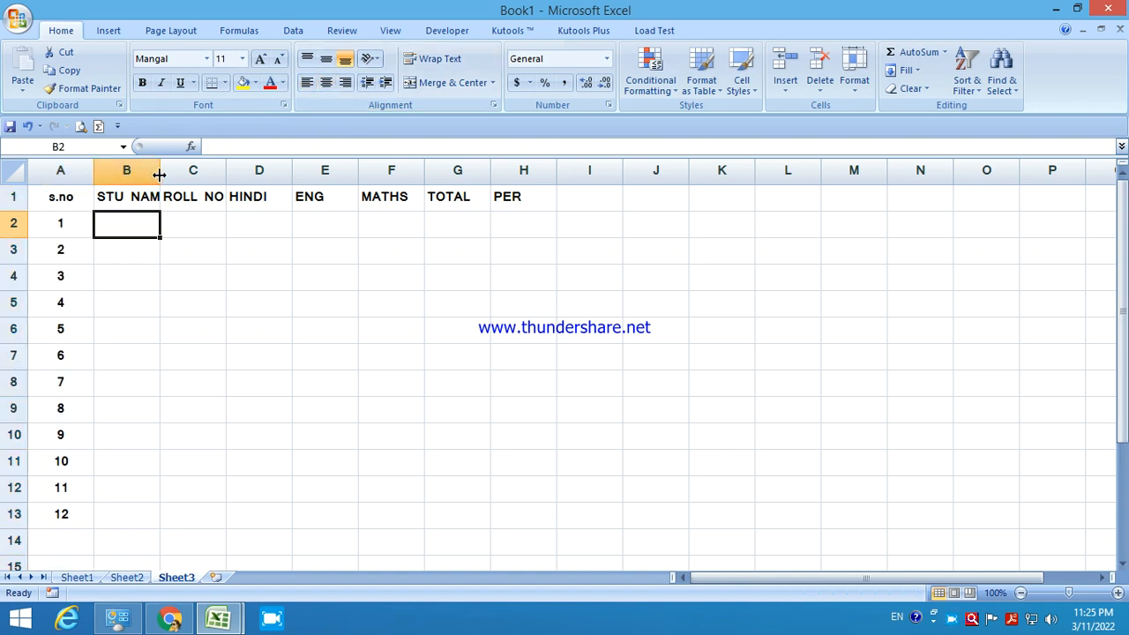
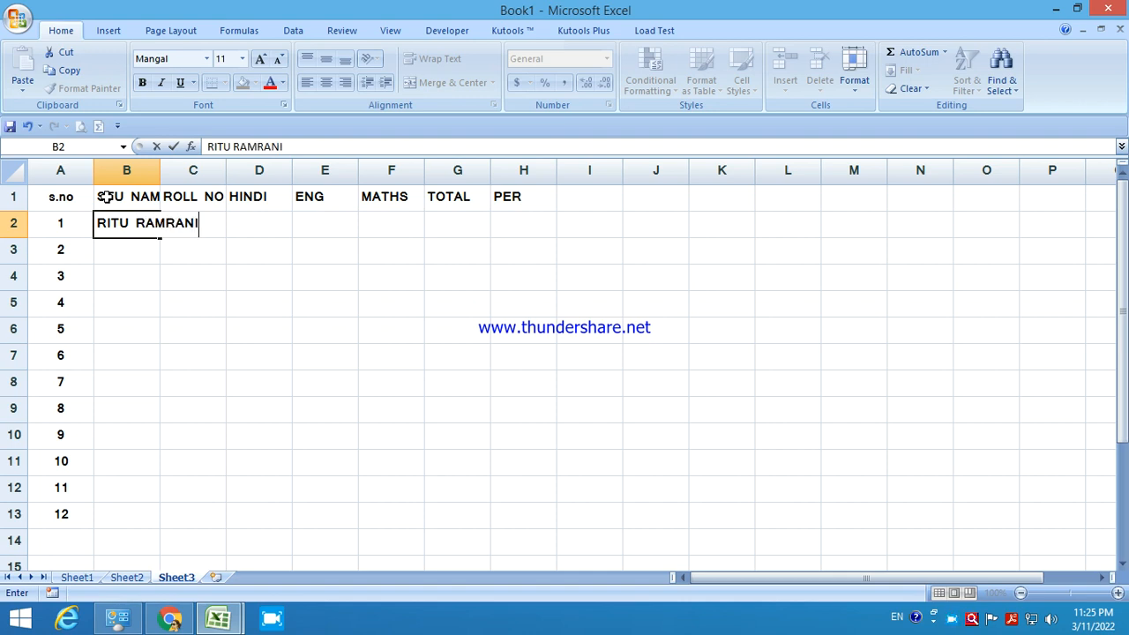
pyautogui.press('Tab')
pyautogui.click(137, 294)
pyautogui.click(147, 228)
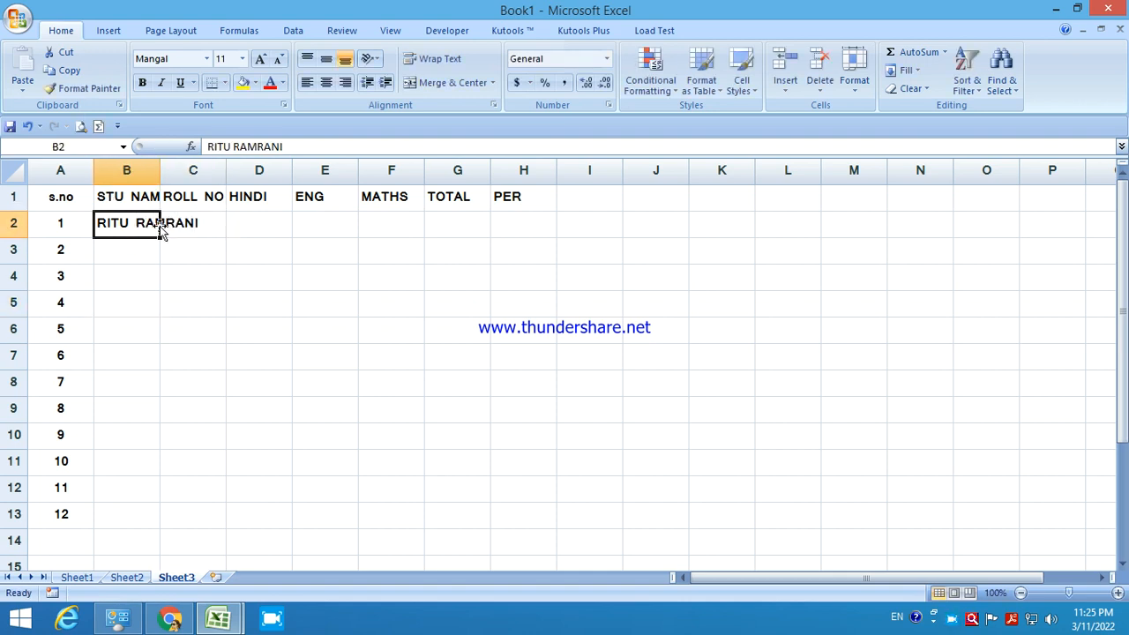
pyautogui.click(181, 224)
pyautogui.click(113, 265)
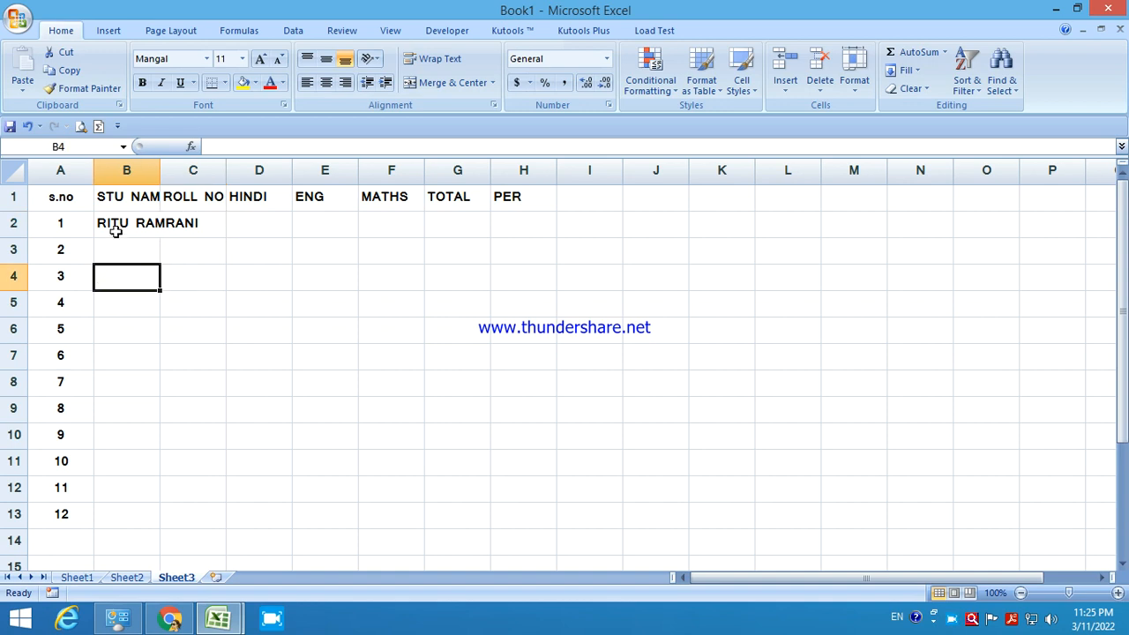
pyautogui.click(115, 231)
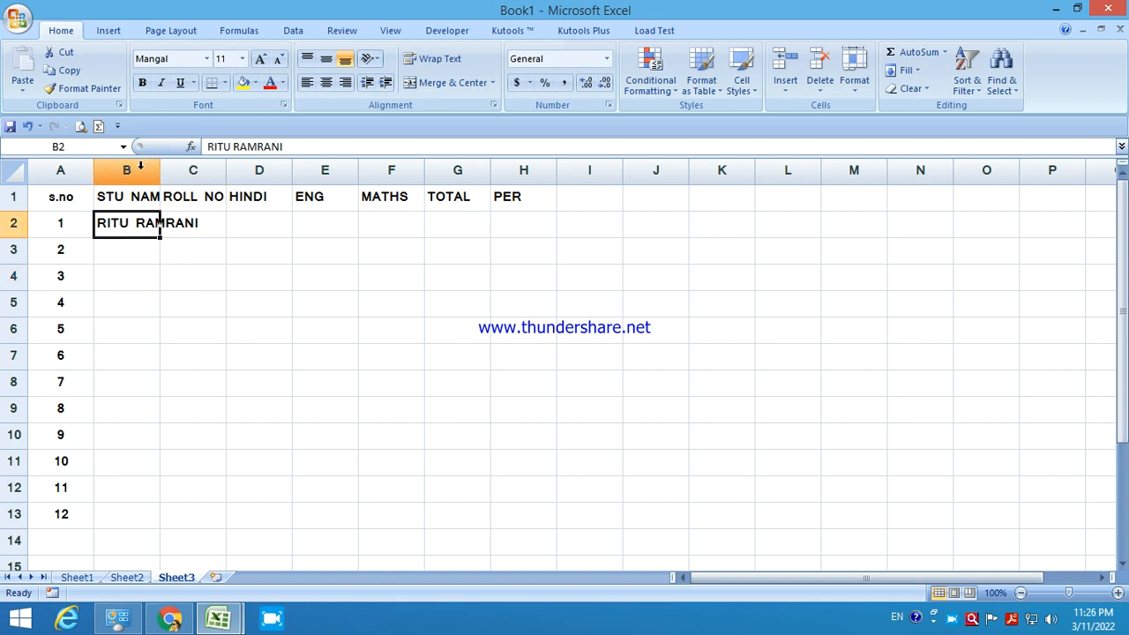
pyautogui.moveTo(156, 167); pyautogui.dragTo(240, 183)
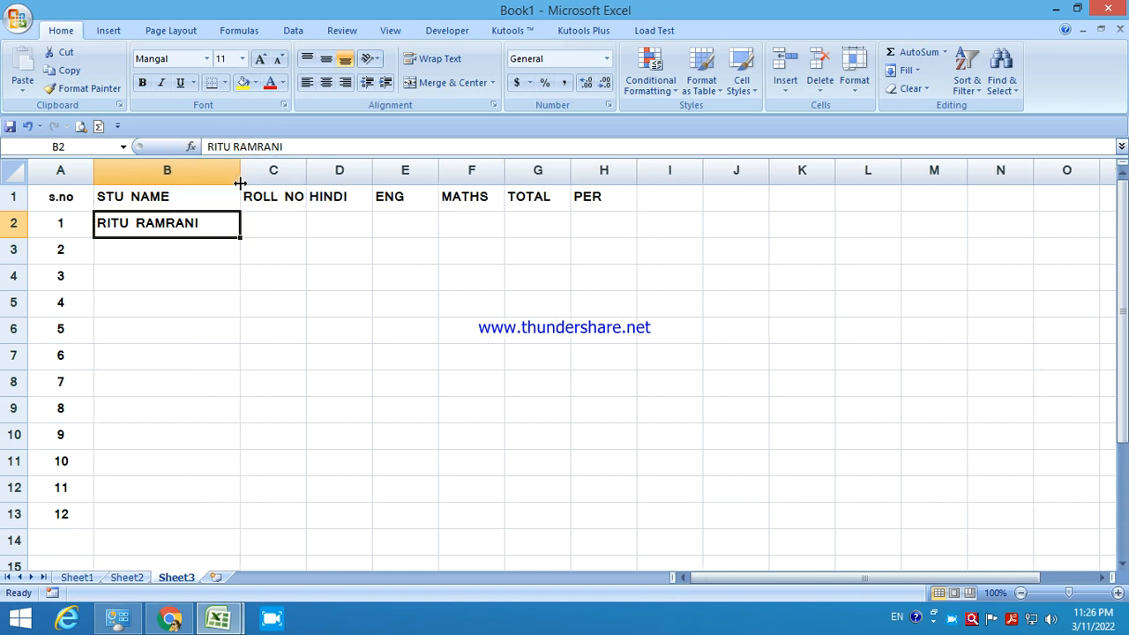
# Enter names POOJA, RAM, PRIYA, SHYAM, MANISH and RASHM in B3:B8.
pyautogui.click(165, 255)
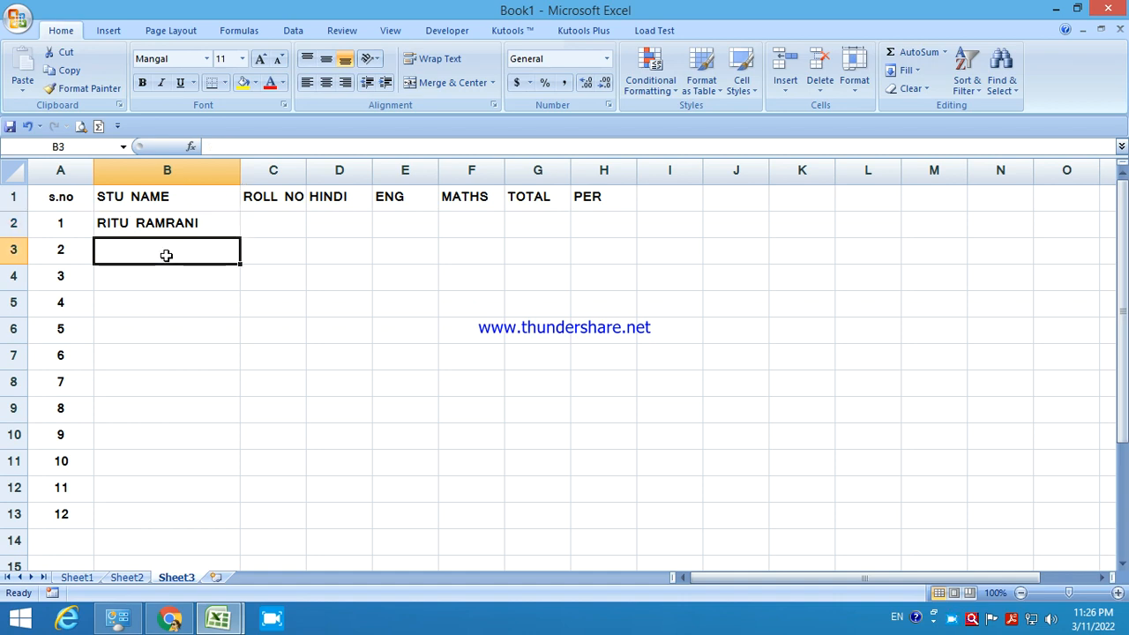
pyautogui.write('POOJA')
pyautogui.press('Return')
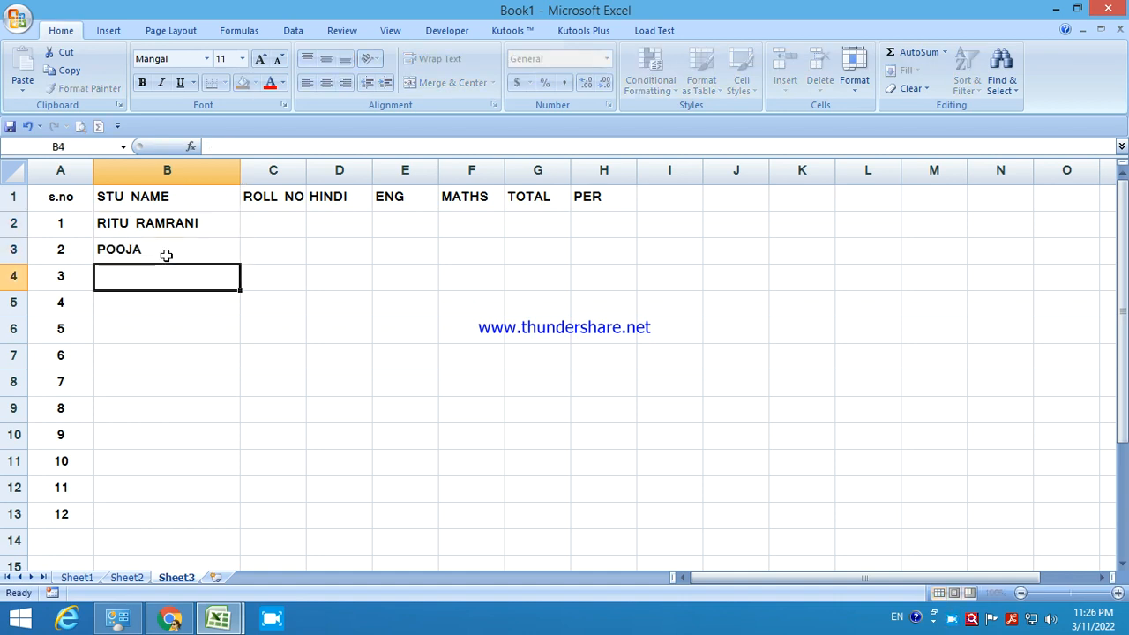
pyautogui.write('RAM')
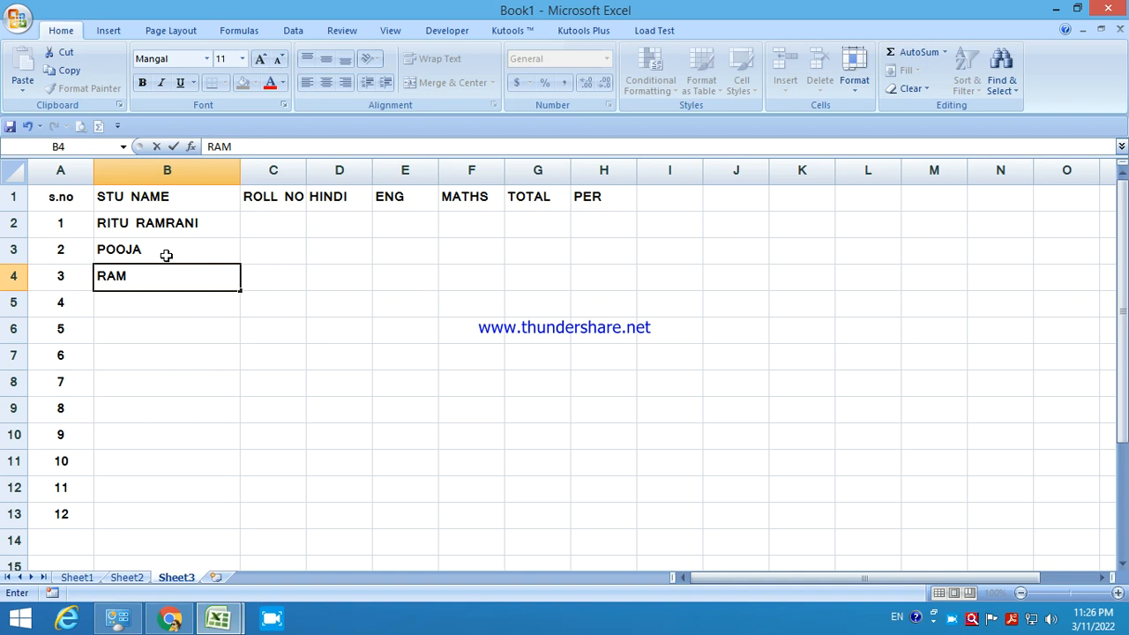
pyautogui.press('Return')
pyautogui.write('PRIYA')
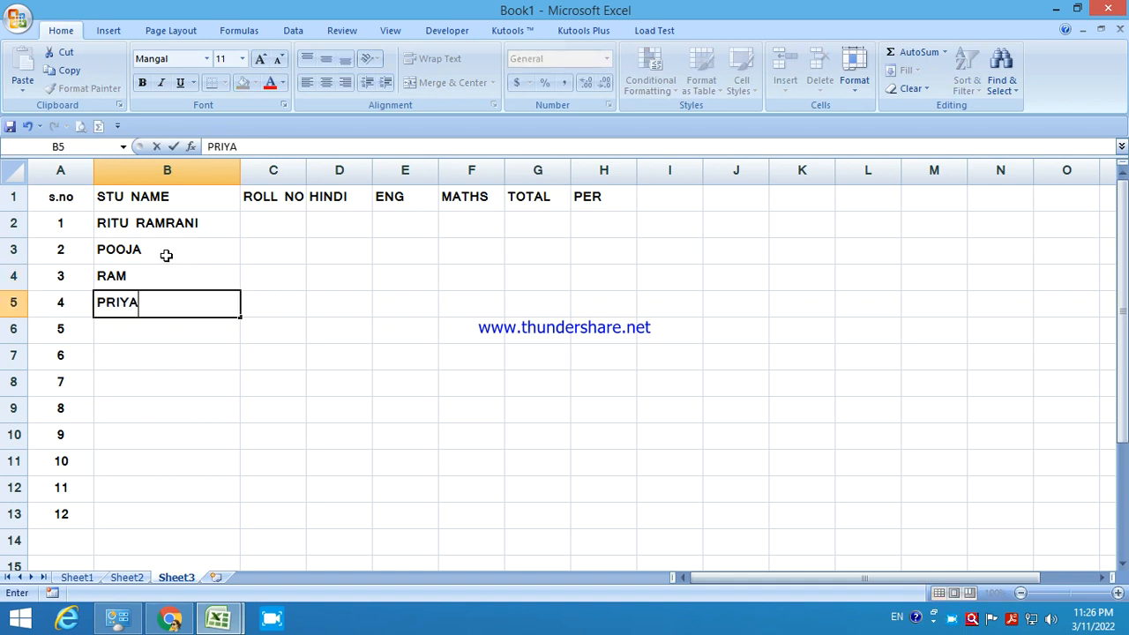
pyautogui.press('Return')
pyautogui.write('SH')
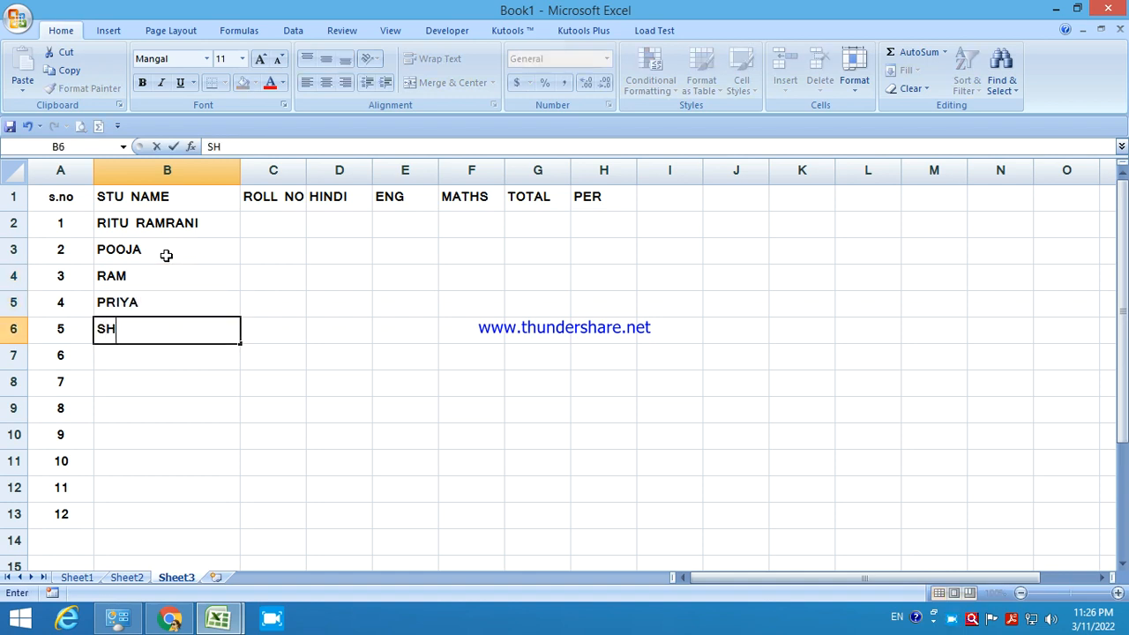
pyautogui.write('U')
pyautogui.press('BackSpace')
pyautogui.write('YAM')
pyautogui.press('Return')
pyautogui.write('MANISH')
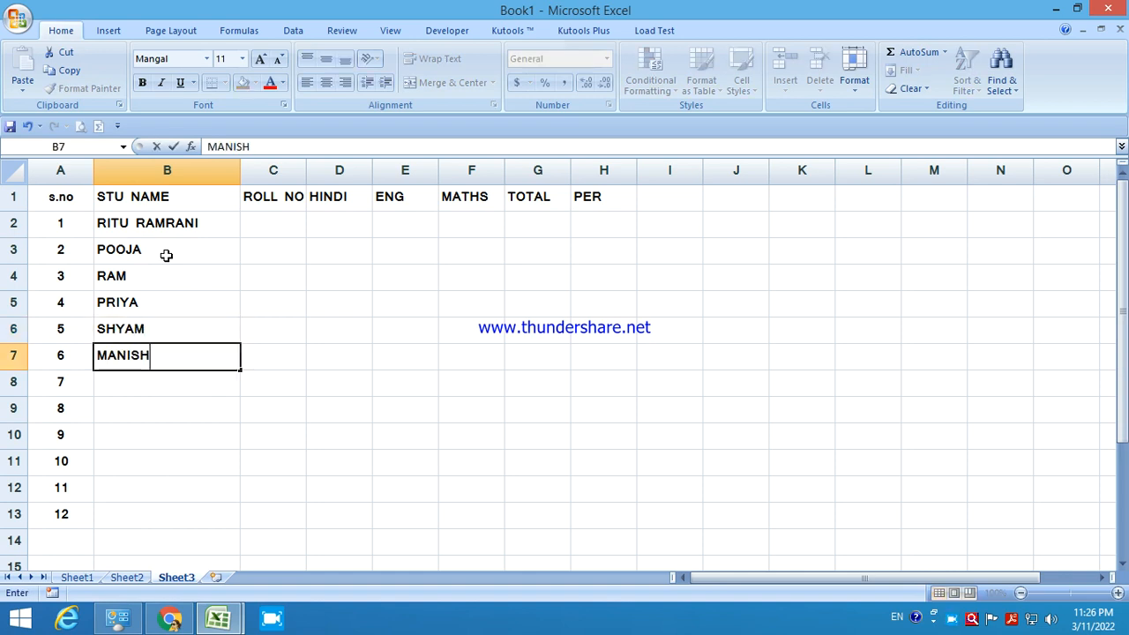
pyautogui.press('Return')
pyautogui.write('RASHMI')
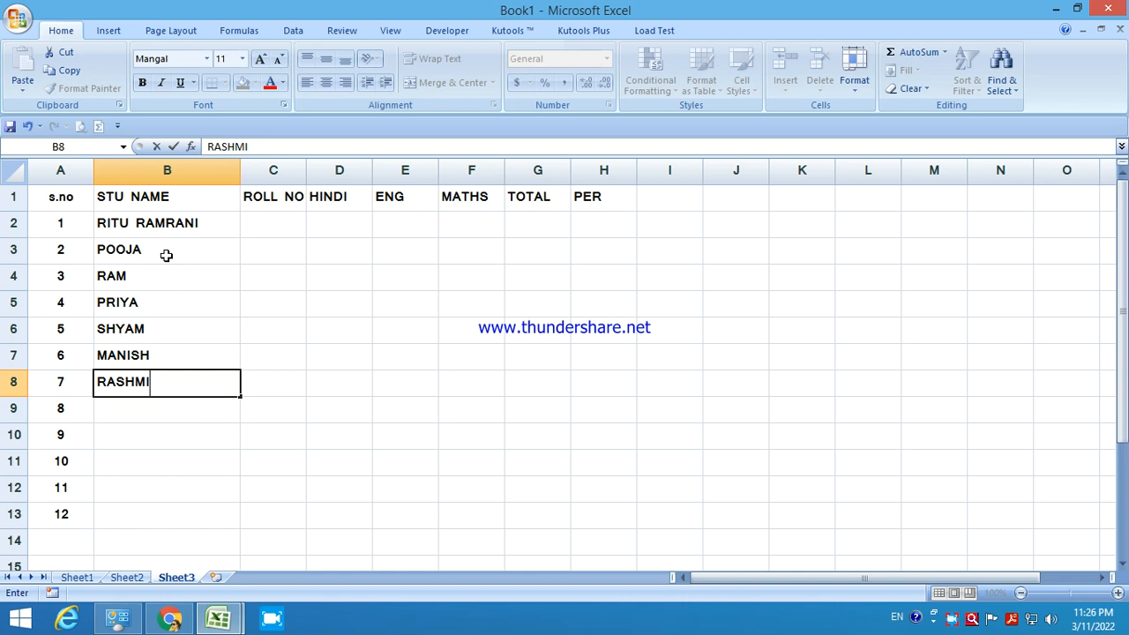
pyautogui.press('Return')
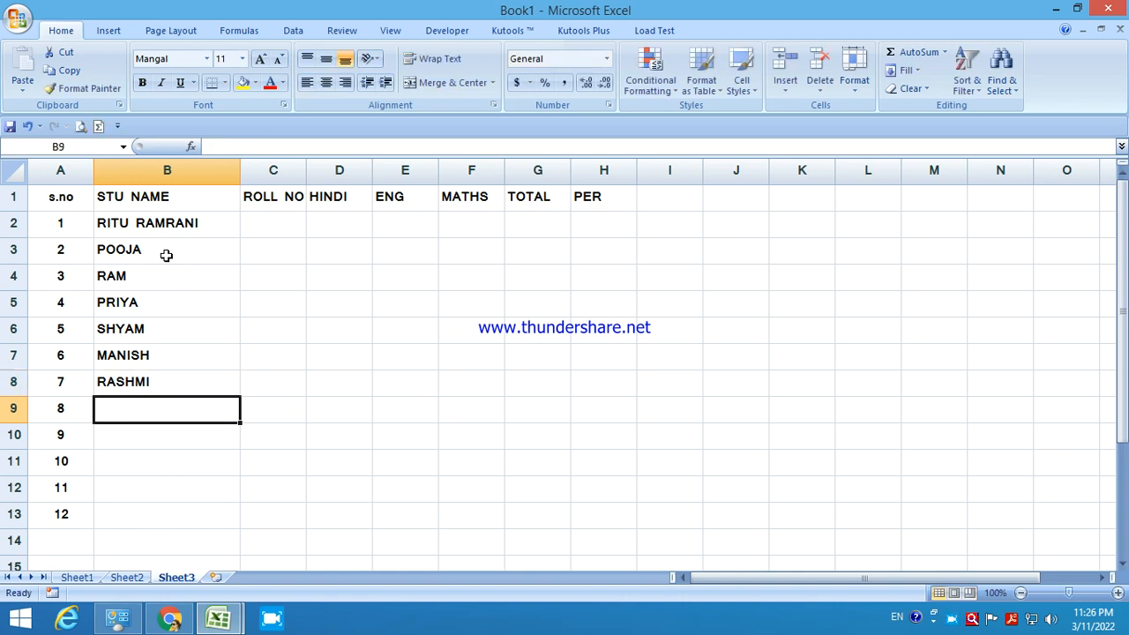
# Enter GEETA, ANYA, ARTI and a final student name in B9:B12.
pyautogui.write('GEETA')
pyautogui.press('Return')
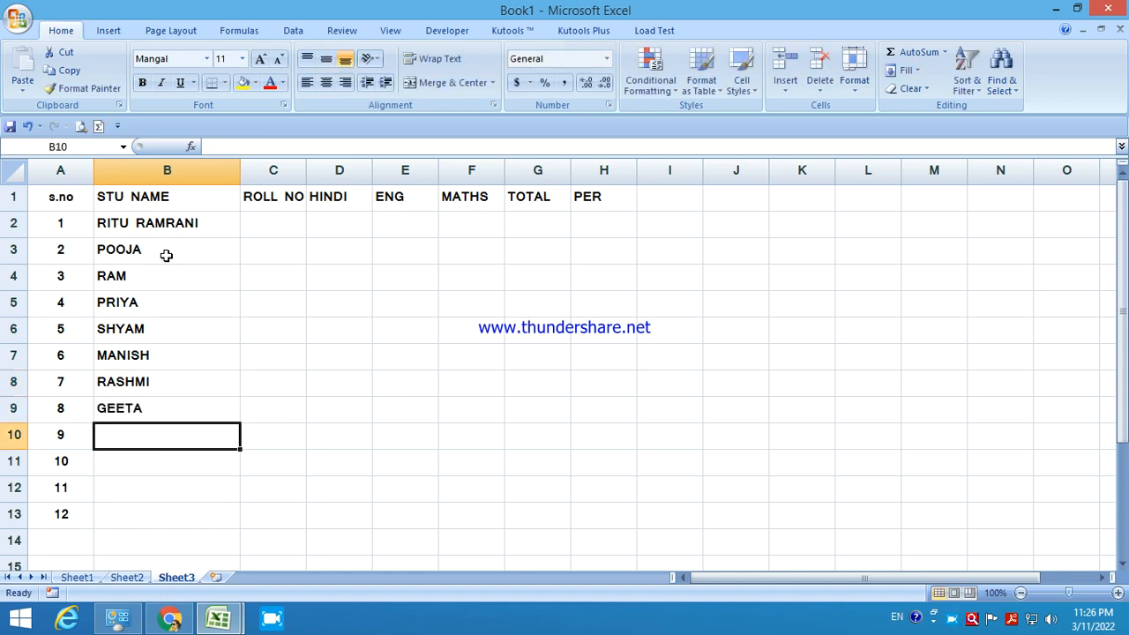
pyautogui.write('ANYA')
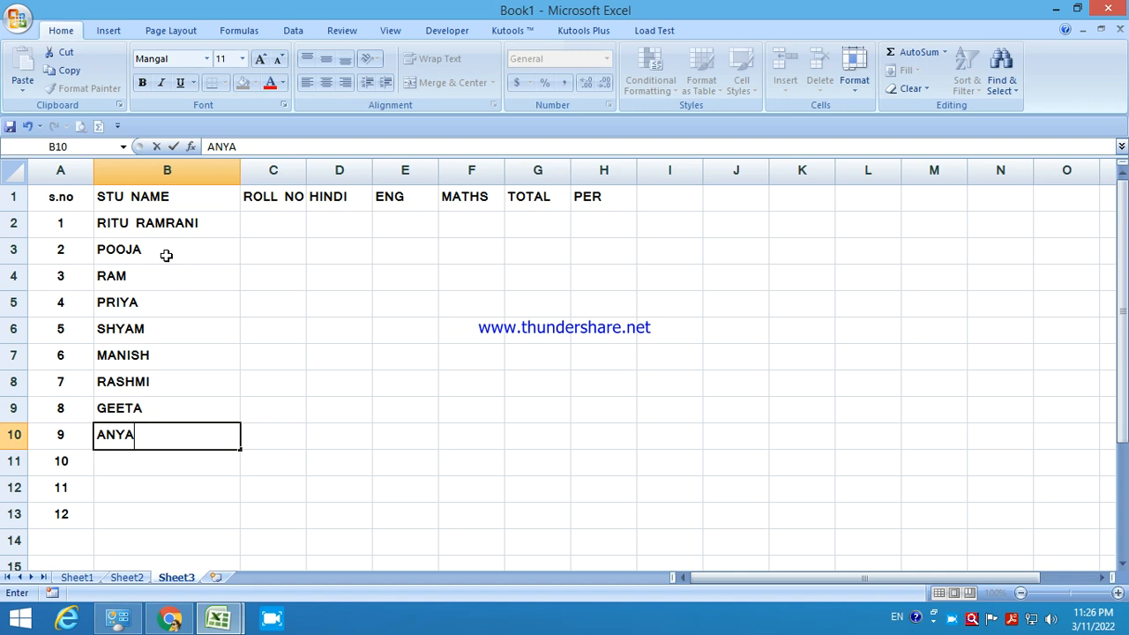
pyautogui.press('Return')
pyautogui.write('ARTI')
pyautogui.press('Return')
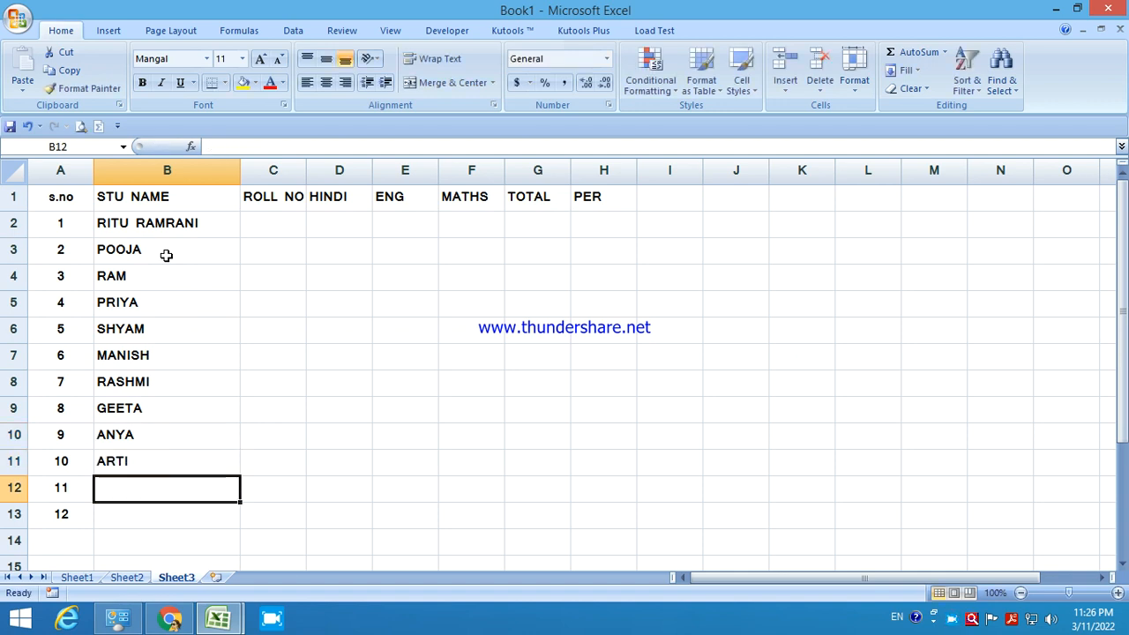
pyautogui.write('POJ')
pyautogui.press('BackSpace')
pyautogui.press('BackSpace')
pyautogui.write('RIYA')
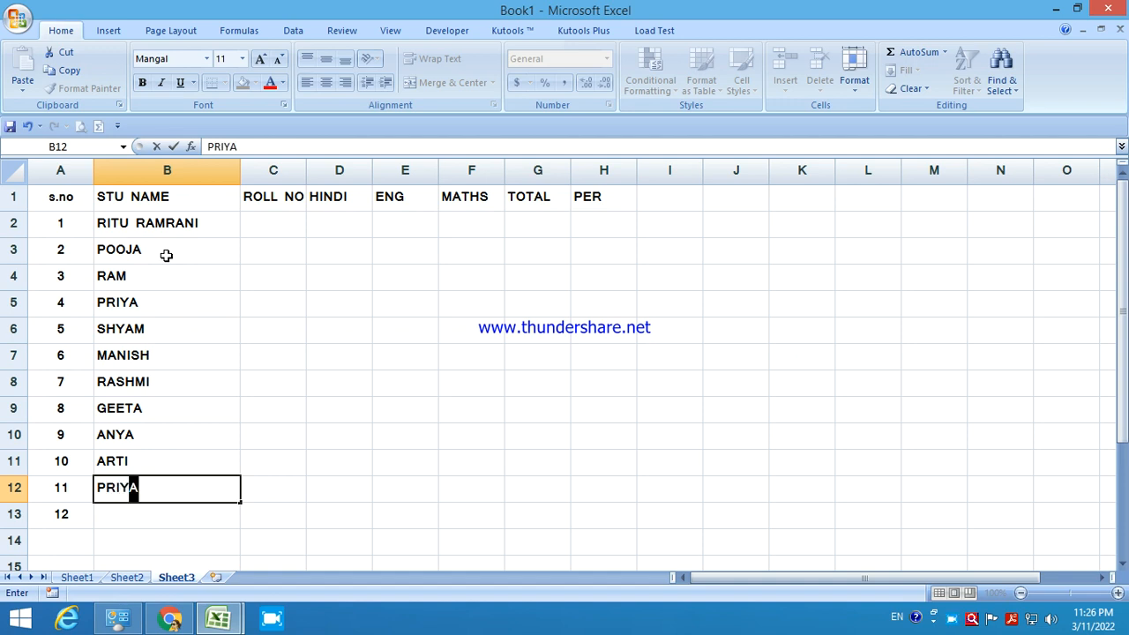
pyautogui.press('BackSpace')
pyautogui.press('BackSpace')
pyautogui.press('BackSpace')
pyautogui.write('ITEE')
pyautogui.click(332, 412)
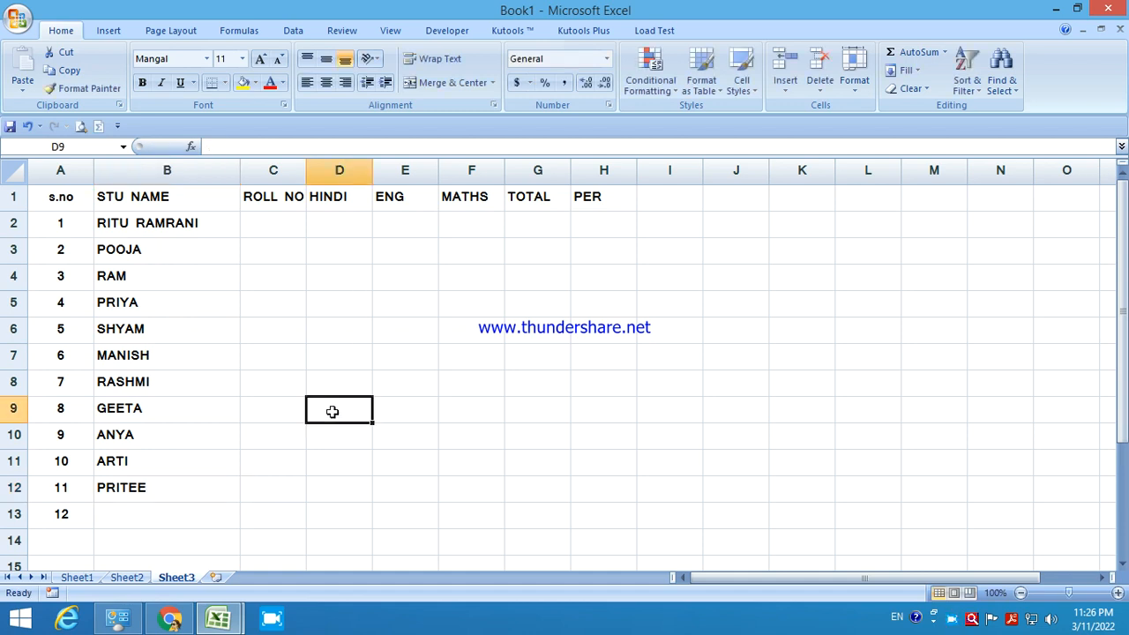
# Enter 101 and 102 in C2:C3 and fill the series down to 111 in C12.
pyautogui.click(144, 508)
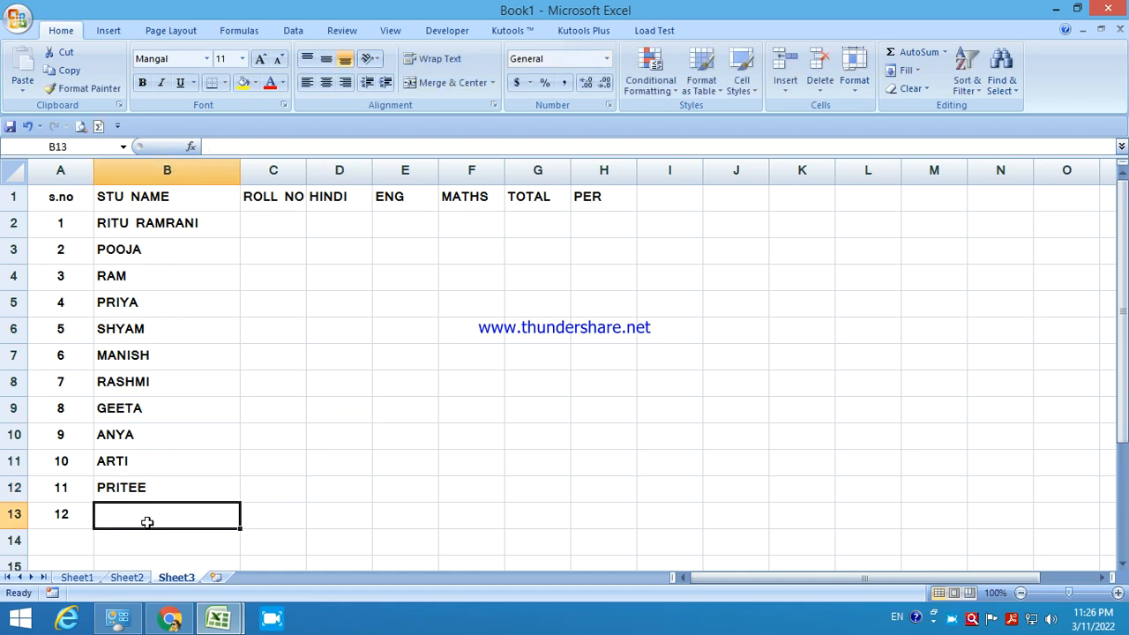
pyautogui.click(265, 230)
pyautogui.write('101')
pyautogui.press('Return')
pyautogui.write('102')
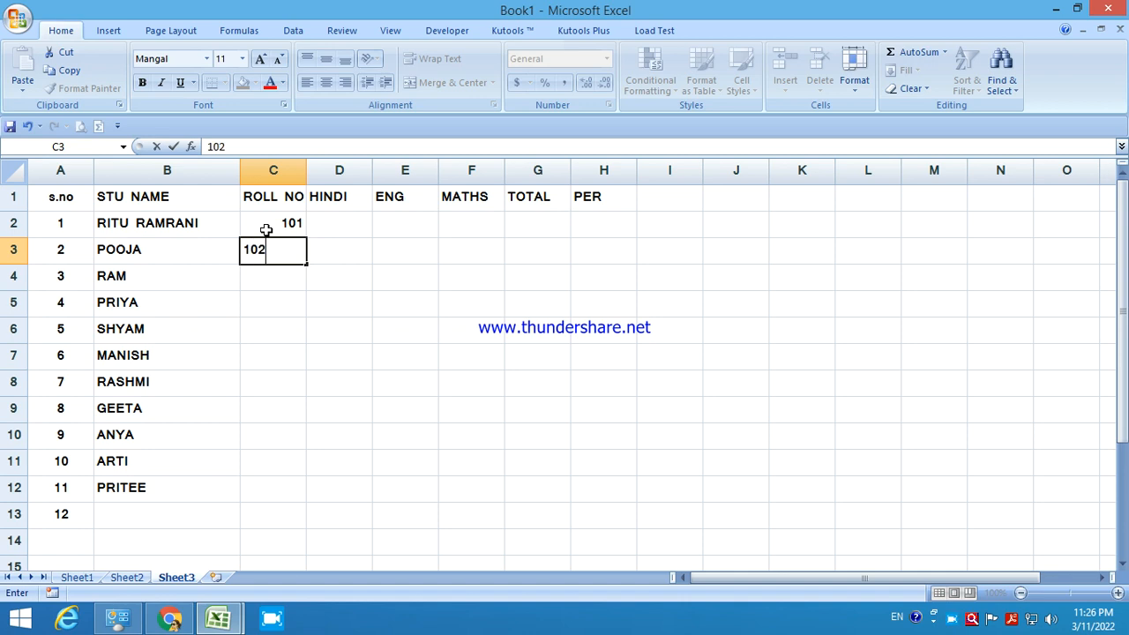
pyautogui.press('Return')
pyautogui.click(265, 229)
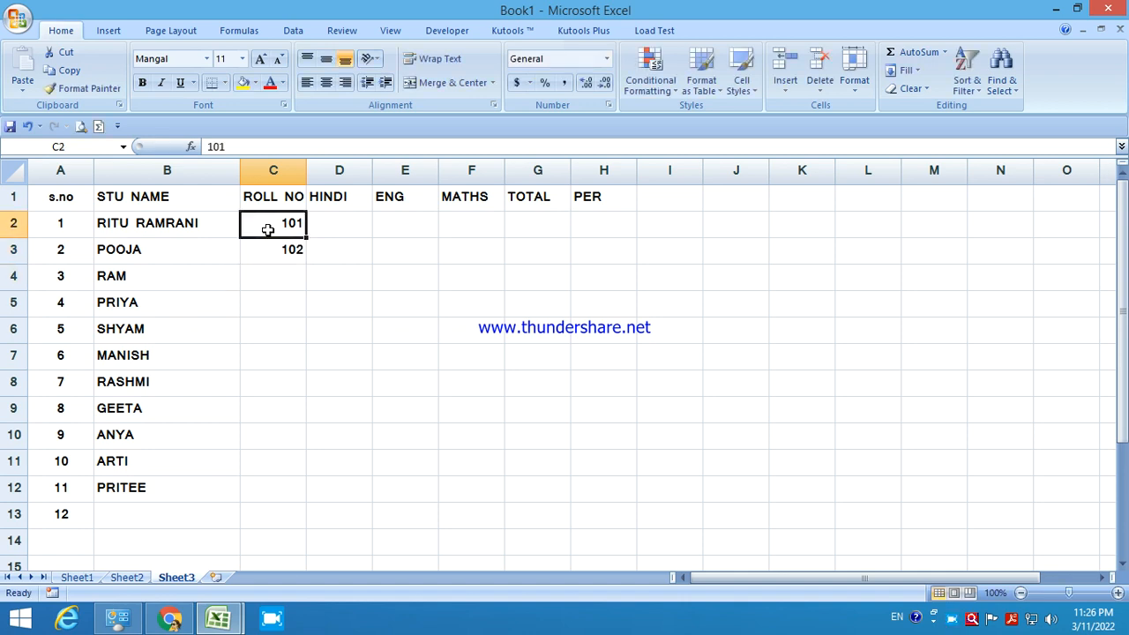
pyautogui.moveTo(267, 230); pyautogui.dragTo(270, 247)
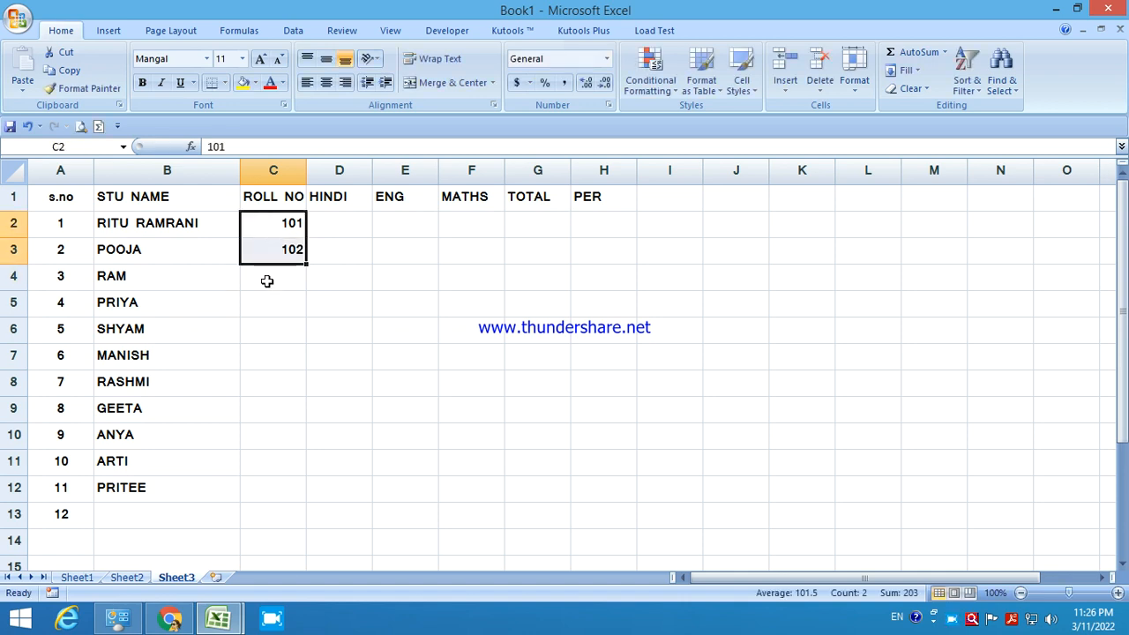
pyautogui.moveTo(306, 264); pyautogui.dragTo(306, 265)
pyautogui.moveTo(286, 460); pyautogui.dragTo(286, 504)
pyautogui.click(348, 231)
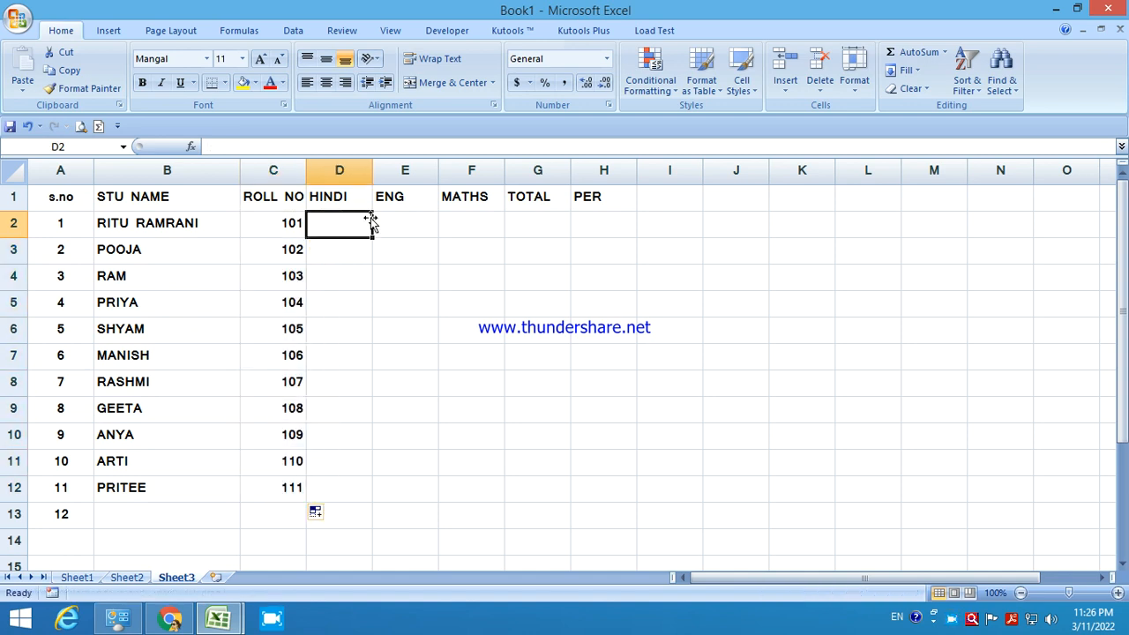
# Enter the remaining HINDI marks 65, 69, 85, 56, 85, 65, 69, 85, 78, 96, 65, 58.
pyautogui.write('65')
pyautogui.press('Return')
pyautogui.write('69')
pyautogui.press('Return')
pyautogui.write('85')
pyautogui.press('Return')
pyautogui.write('56')
pyautogui.press('Return')
pyautogui.write('85')
pyautogui.press('Return')
pyautogui.write('65')
pyautogui.press('Return')
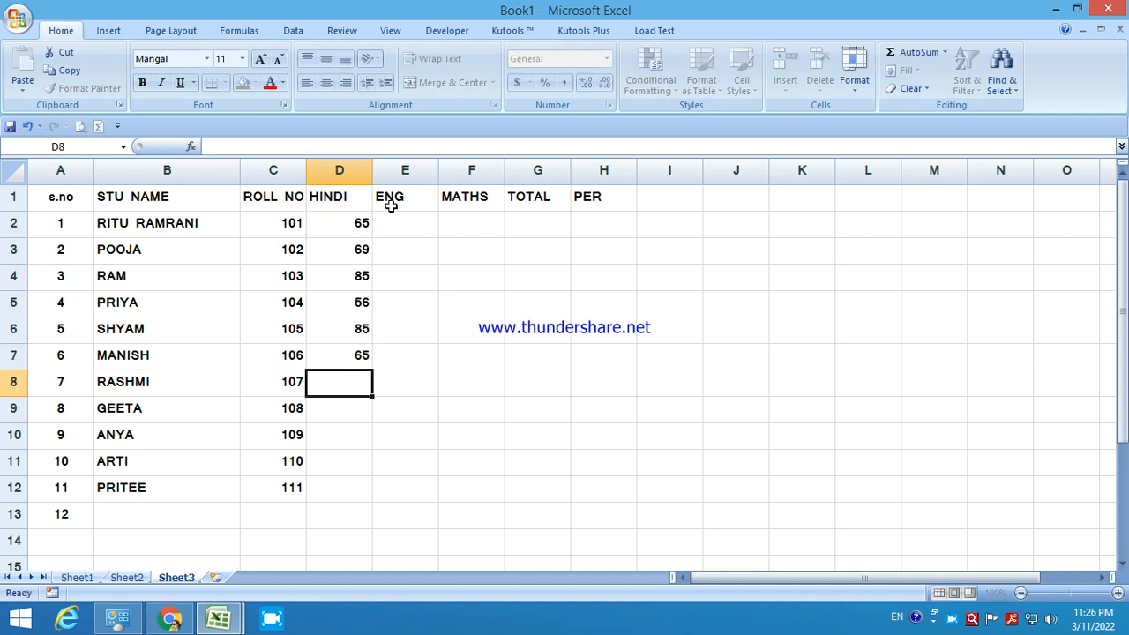
pyautogui.write('69')
pyautogui.press('Return')
pyautogui.write('85')
pyautogui.press('Return')
pyautogui.write('78')
pyautogui.press('Return')
pyautogui.write('96')
pyautogui.press('Return')
pyautogui.write('65')
pyautogui.press('Return')
pyautogui.write('58')
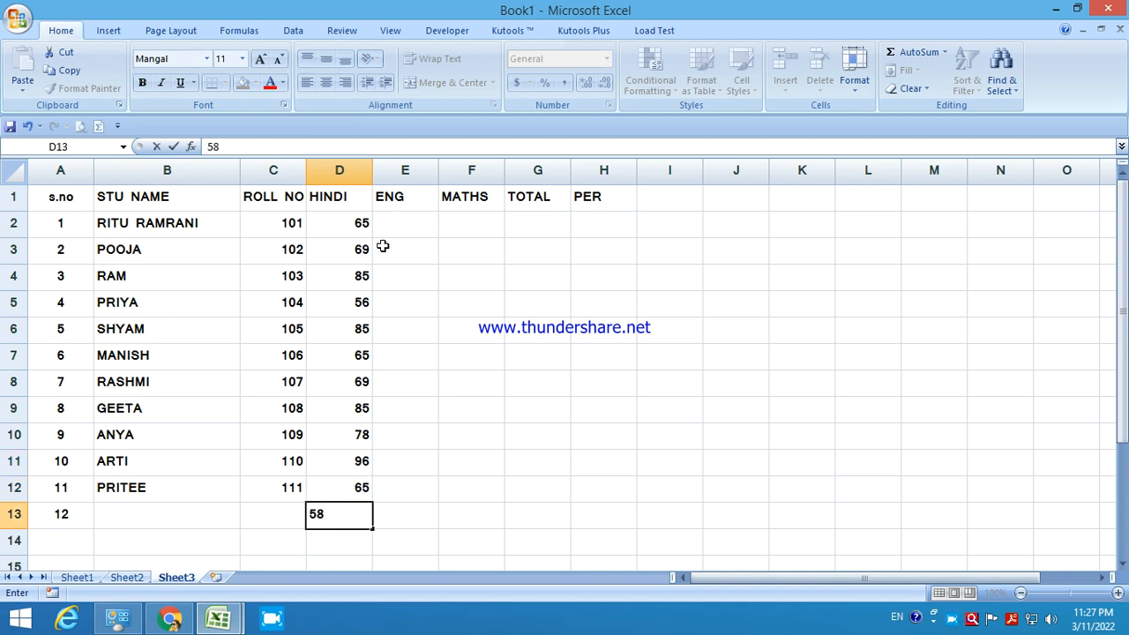
# Enter ENG marks from E2: 54, 63, 65, 63, 69, 85, 63, 63, 56, 58.
pyautogui.click(402, 219)
pyautogui.write('54')
pyautogui.press('Return')
pyautogui.write('63')
pyautogui.press('Return')
pyautogui.write('65')
pyautogui.press('Return')
pyautogui.write('63')
pyautogui.press('Return')
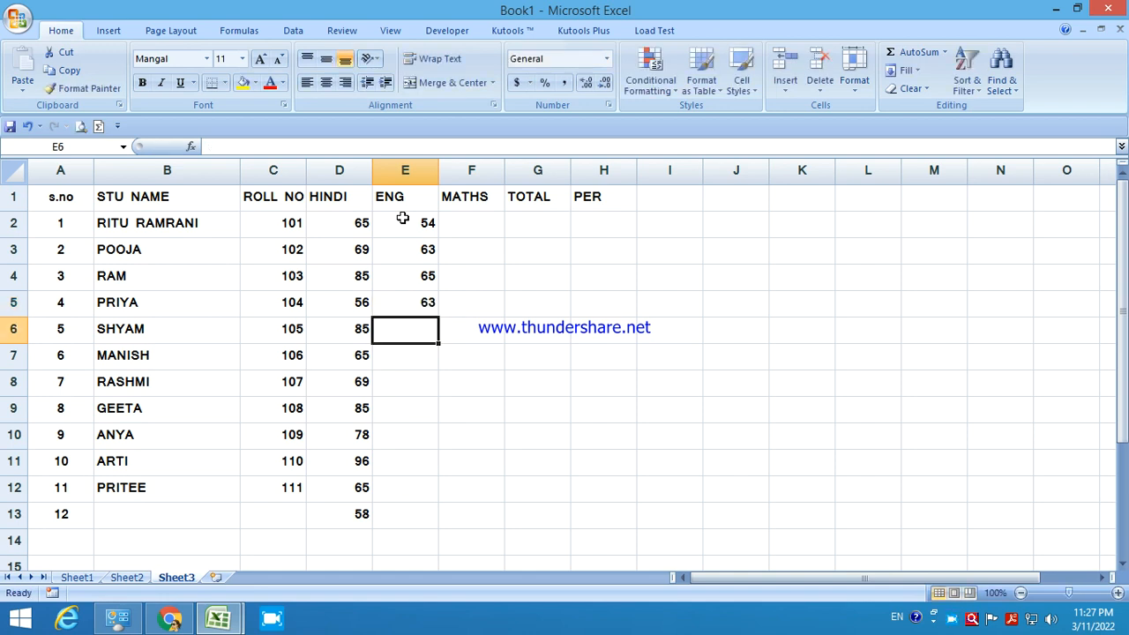
pyautogui.write('69')
pyautogui.press('Return')
pyautogui.write('85')
pyautogui.press('Return')
pyautogui.write('63')
pyautogui.press('Return')
pyautogui.write('6')
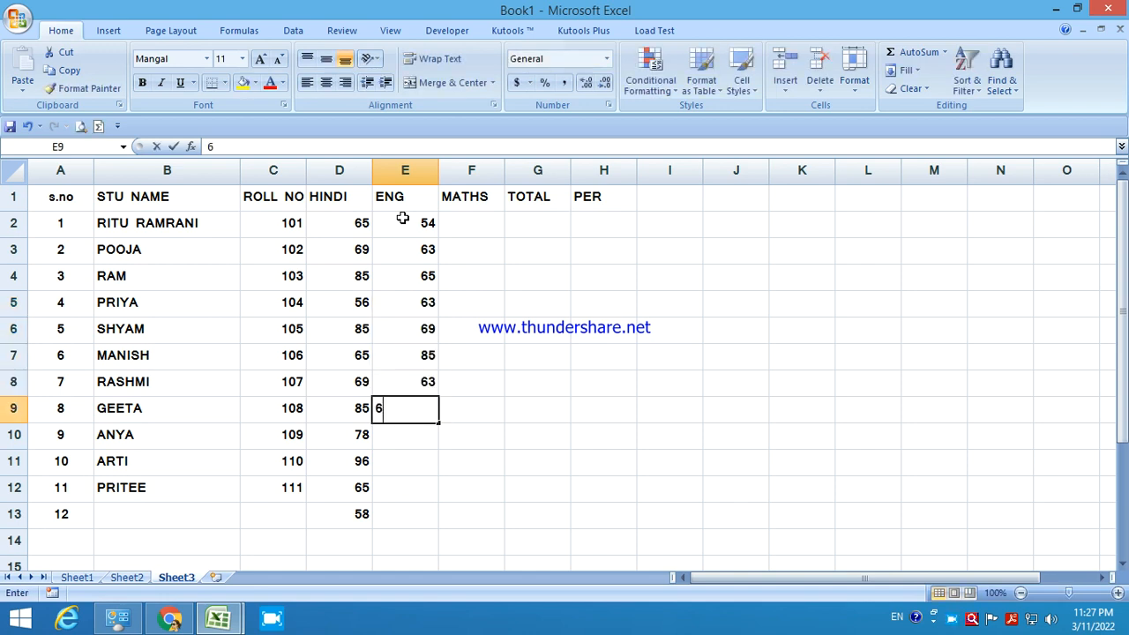
pyautogui.write('3')
pyautogui.press('Return')
pyautogui.write('56')
pyautogui.press('Return')
pyautogui.write('25')
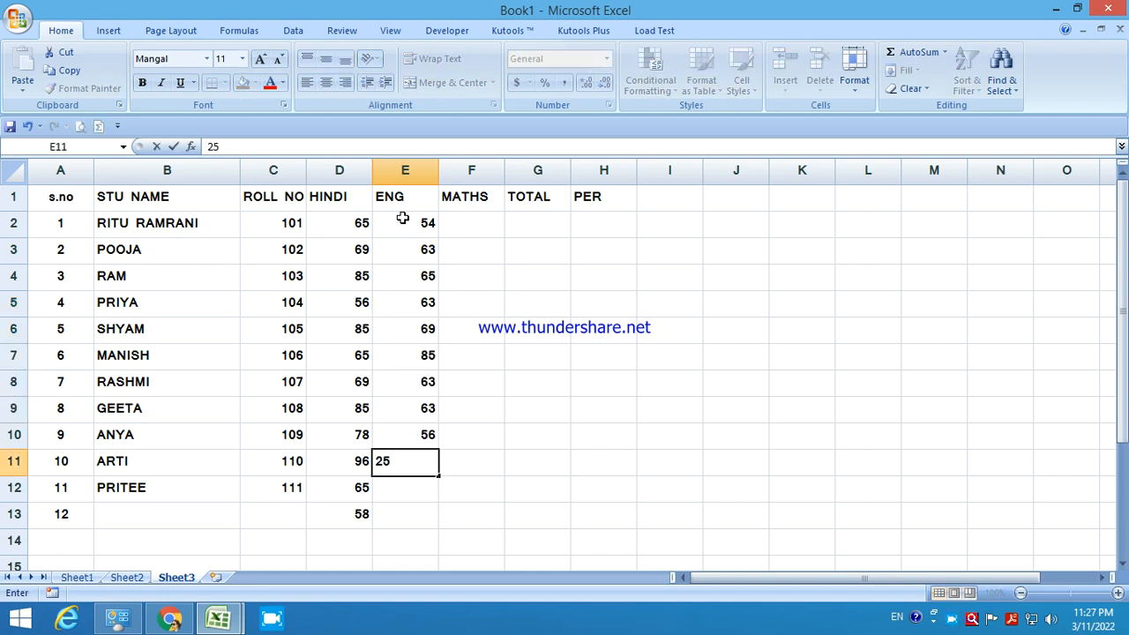
pyautogui.write('58')
pyautogui.press('Return')
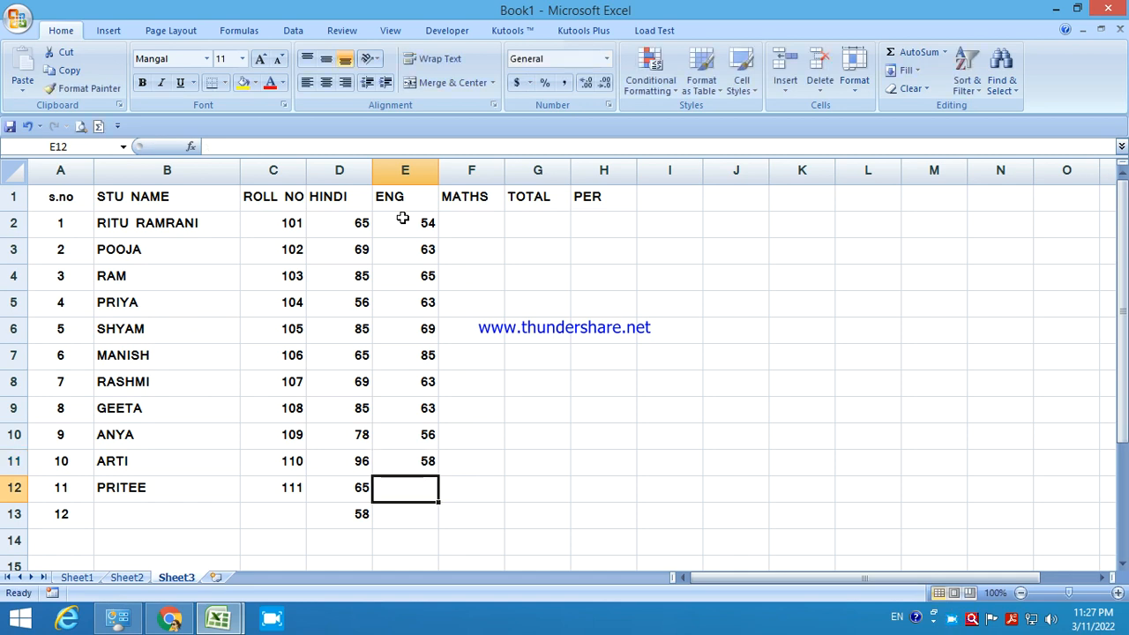
# Enter MATHS marks from F2: 89, 87, 75, 45, 65, 58, 75, 85, 96, 65.
pyautogui.click(481, 222)
pyautogui.write('89')
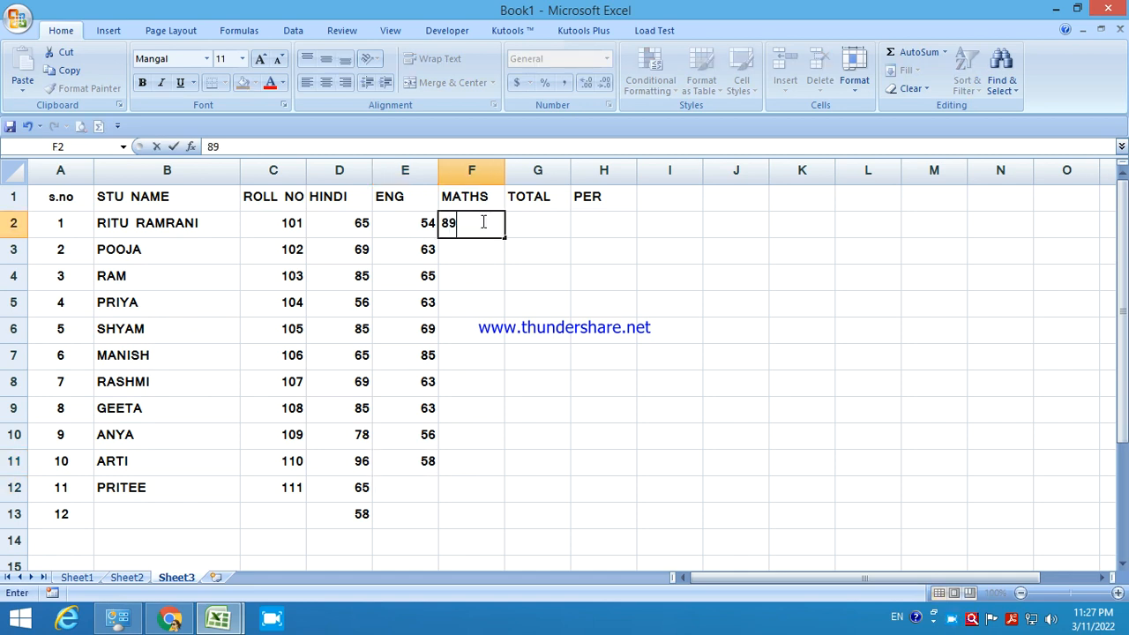
pyautogui.press('Return')
pyautogui.write('87')
pyautogui.press('Return')
pyautogui.write('75')
pyautogui.press('Return')
pyautogui.write('45')
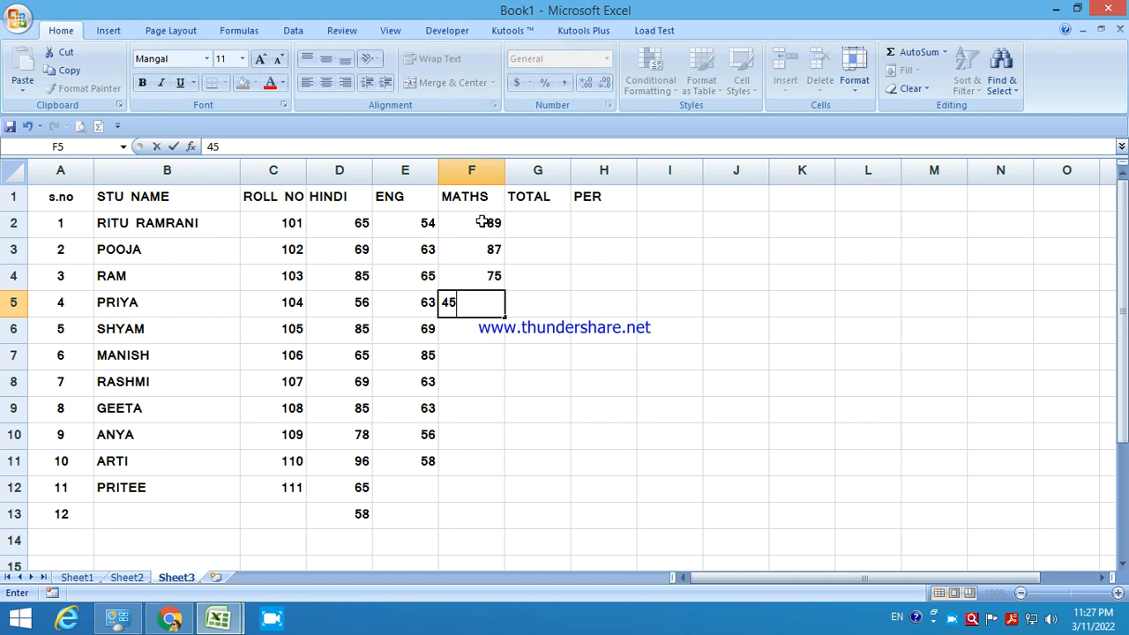
pyautogui.press('Return')
pyautogui.write('65')
pyautogui.press('Return')
pyautogui.write('58')
pyautogui.press('Return')
pyautogui.write('75')
pyautogui.press('Return')
pyautogui.write('85')
pyautogui.press('Return')
pyautogui.write('96')
pyautogui.press('Return')
pyautogui.write('65')
pyautogui.press('Return')
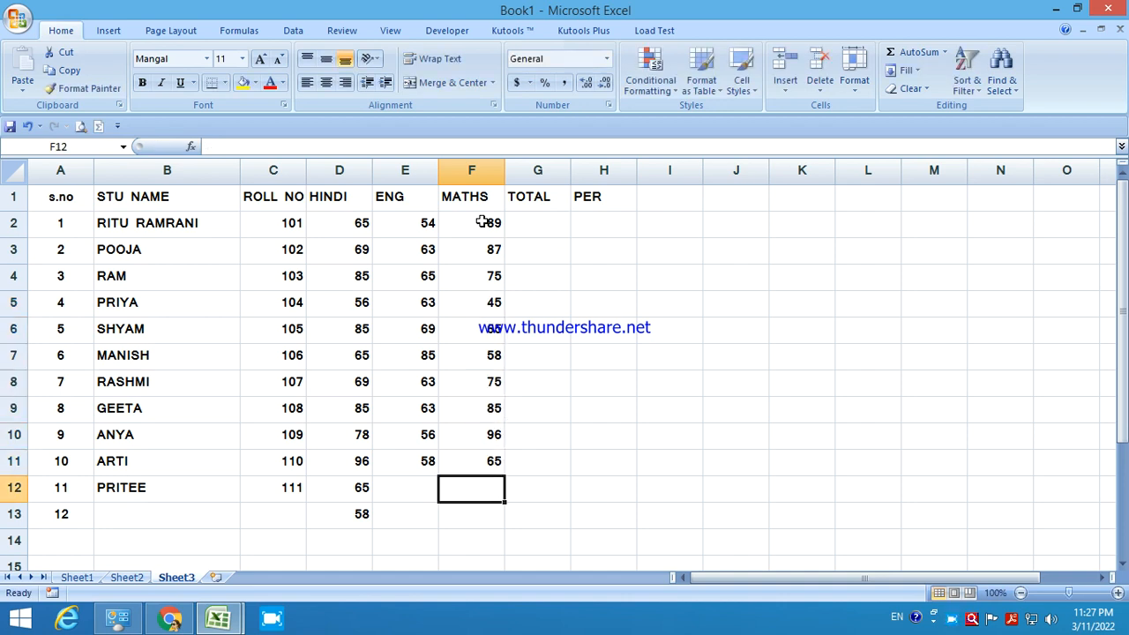
# Fill row 12 with ENG 56 and MATHS 65, and remove the stray 58 in D13.
pyautogui.click(411, 492)
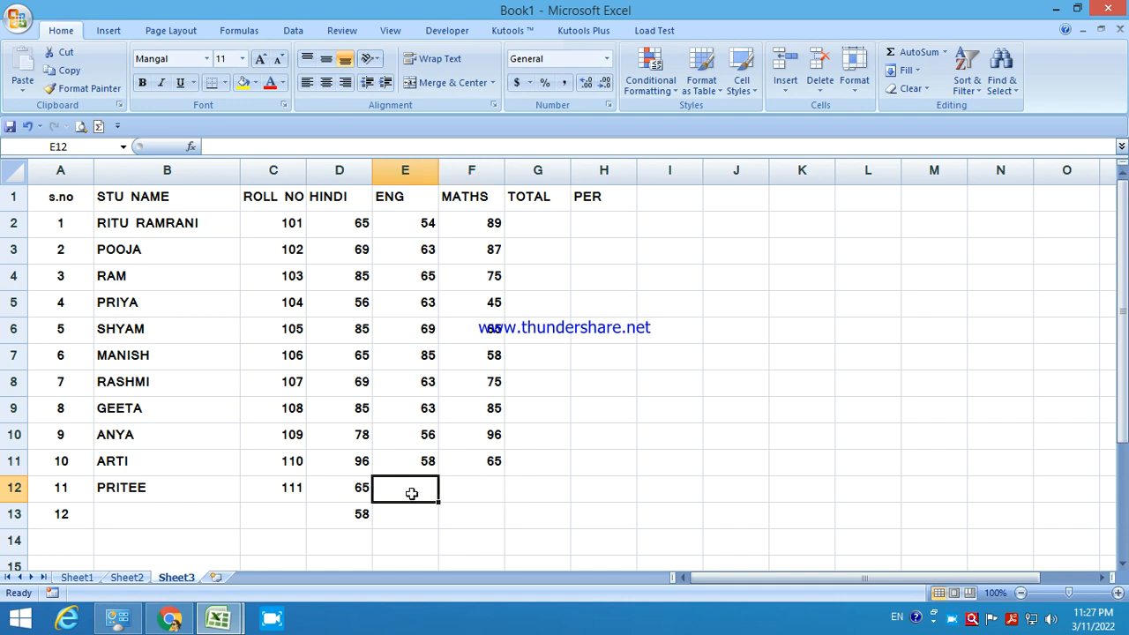
pyautogui.write('56')
pyautogui.press('Tab')
pyautogui.write('65')
pyautogui.press('Tab')
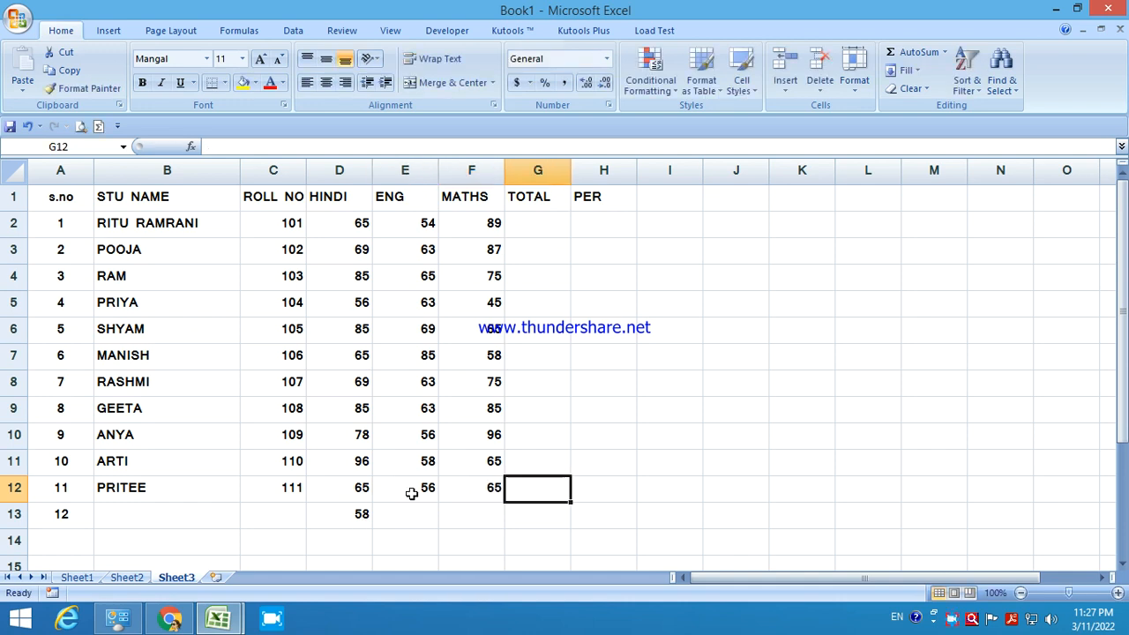
pyautogui.click(352, 516)
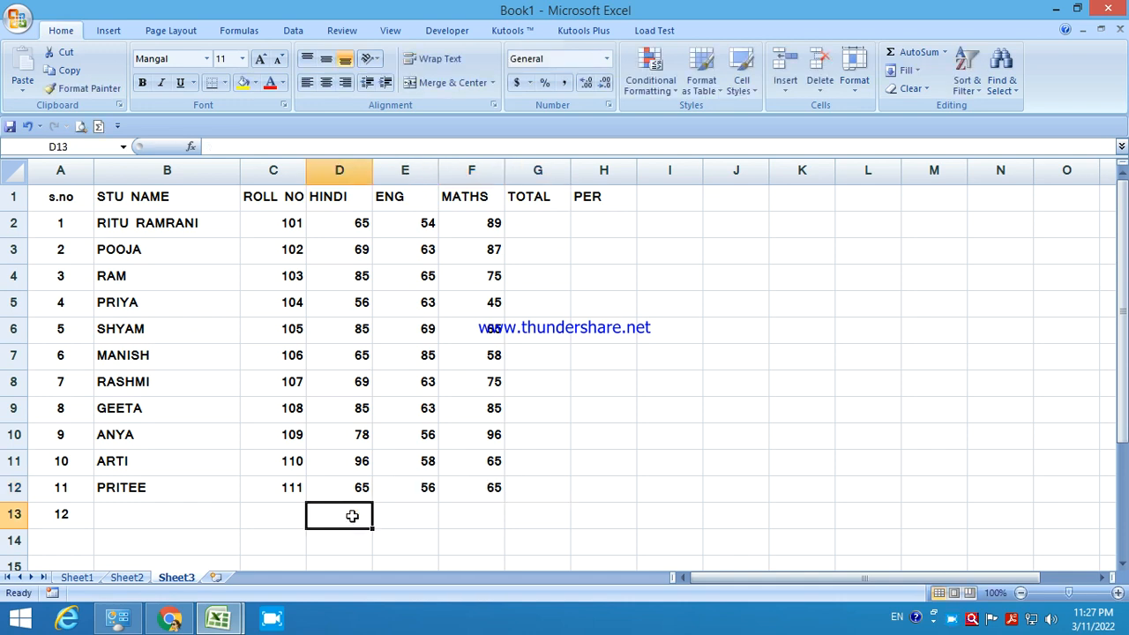
pyautogui.click(547, 228)
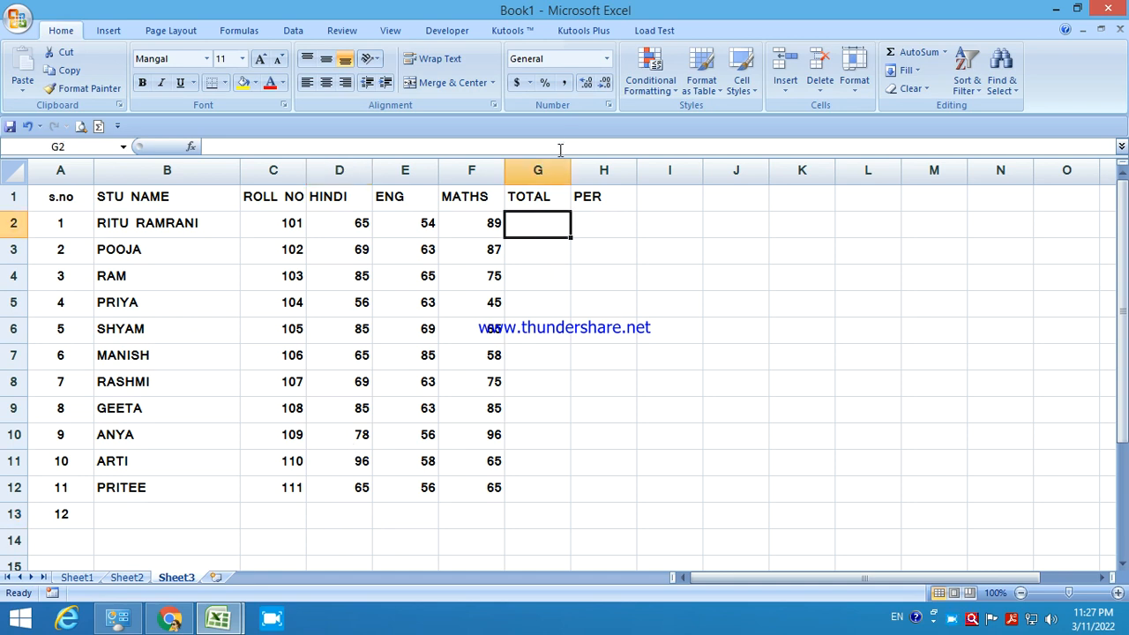
# Widen the TOTAL column, then try AutoSum on D2:F2 into G2 and delete it.
pyautogui.moveTo(574, 167); pyautogui.dragTo(667, 169)
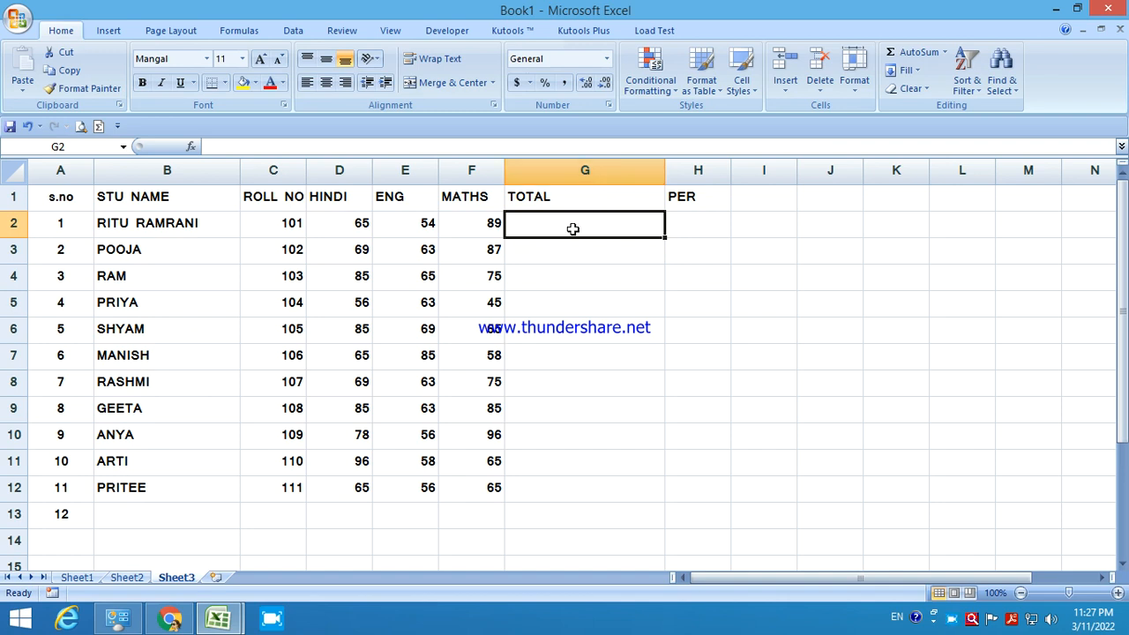
pyautogui.click(348, 223)
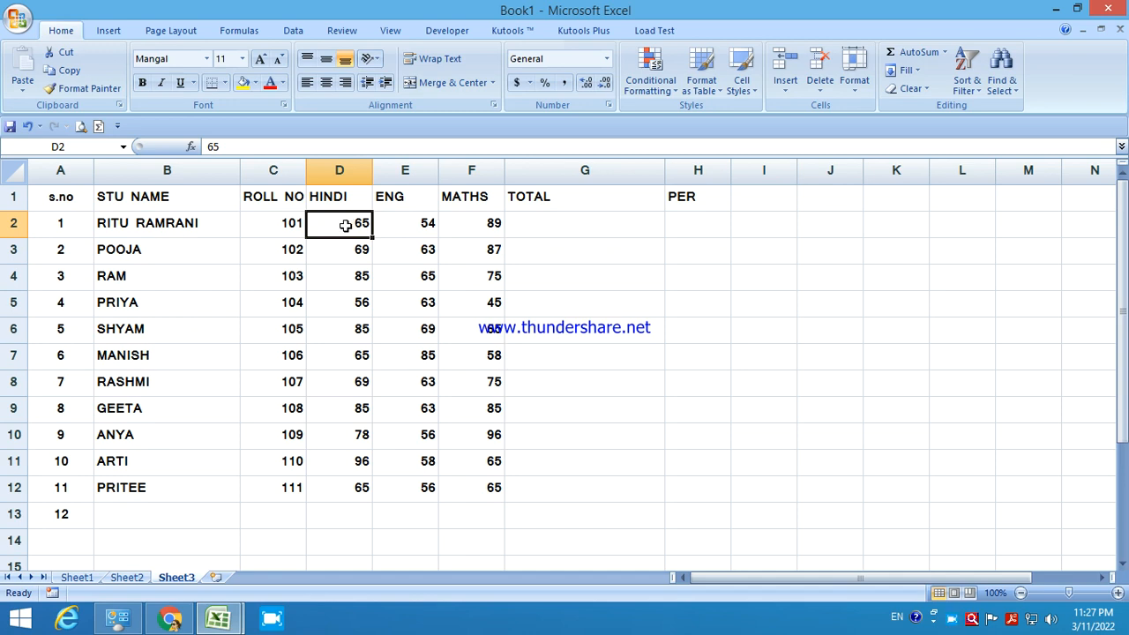
pyautogui.moveTo(344, 223); pyautogui.dragTo(467, 223)
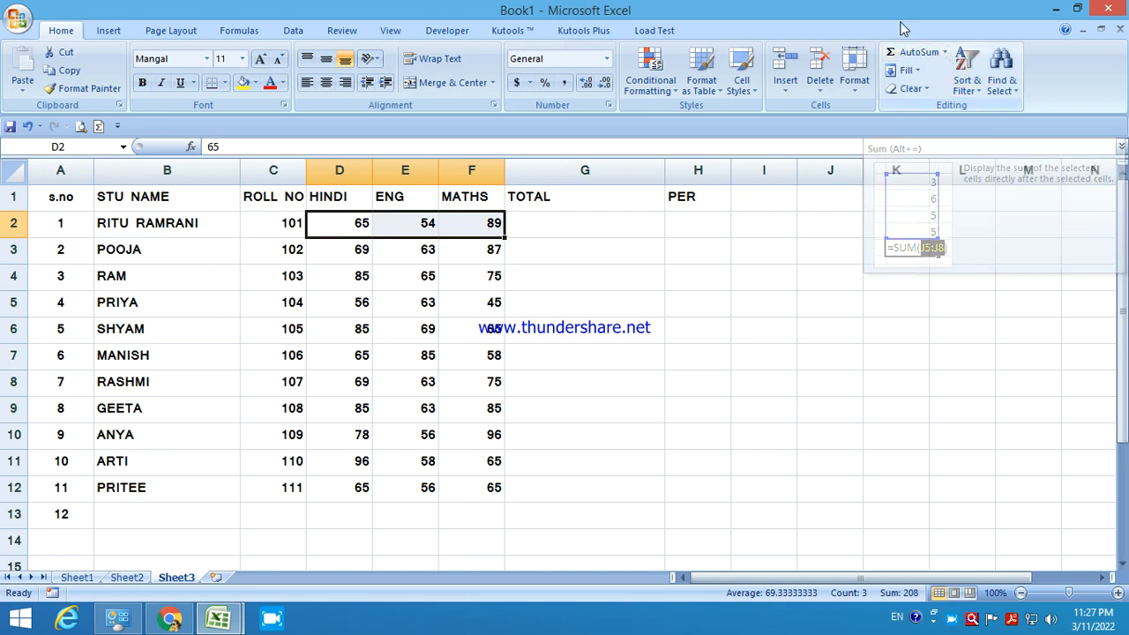
pyautogui.click(909, 55)
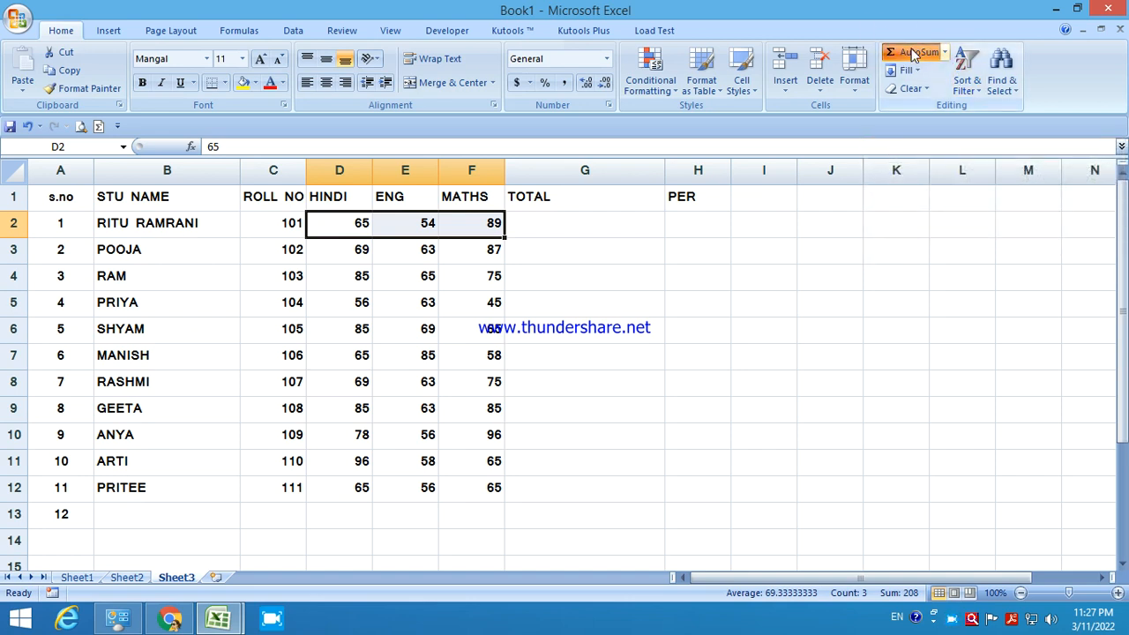
pyautogui.click(596, 220)
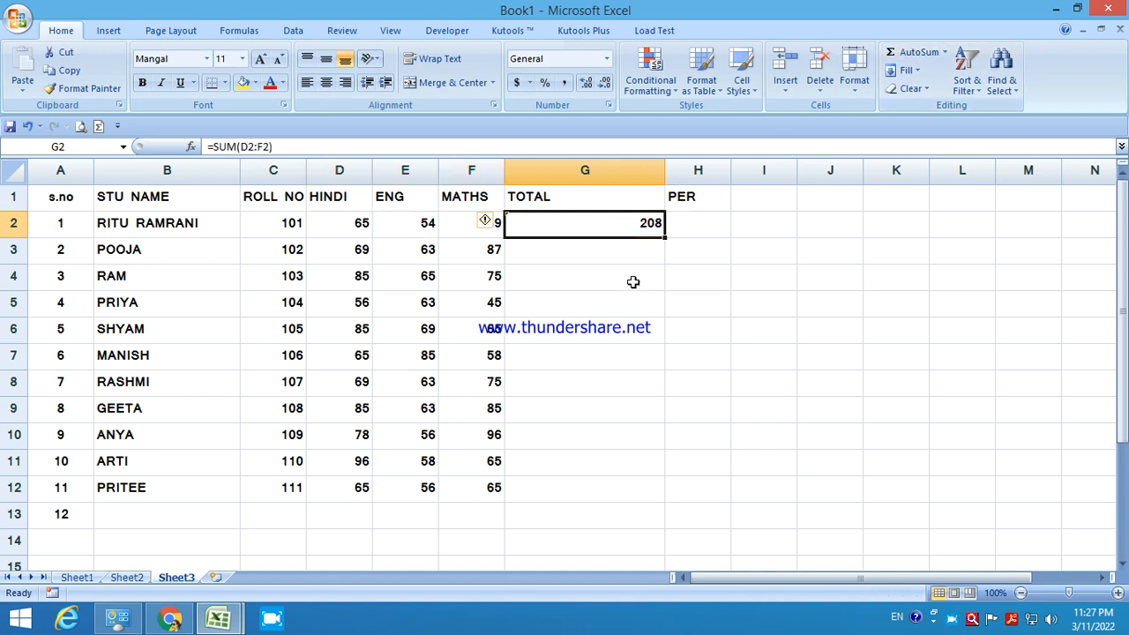
pyautogui.press('Delete')
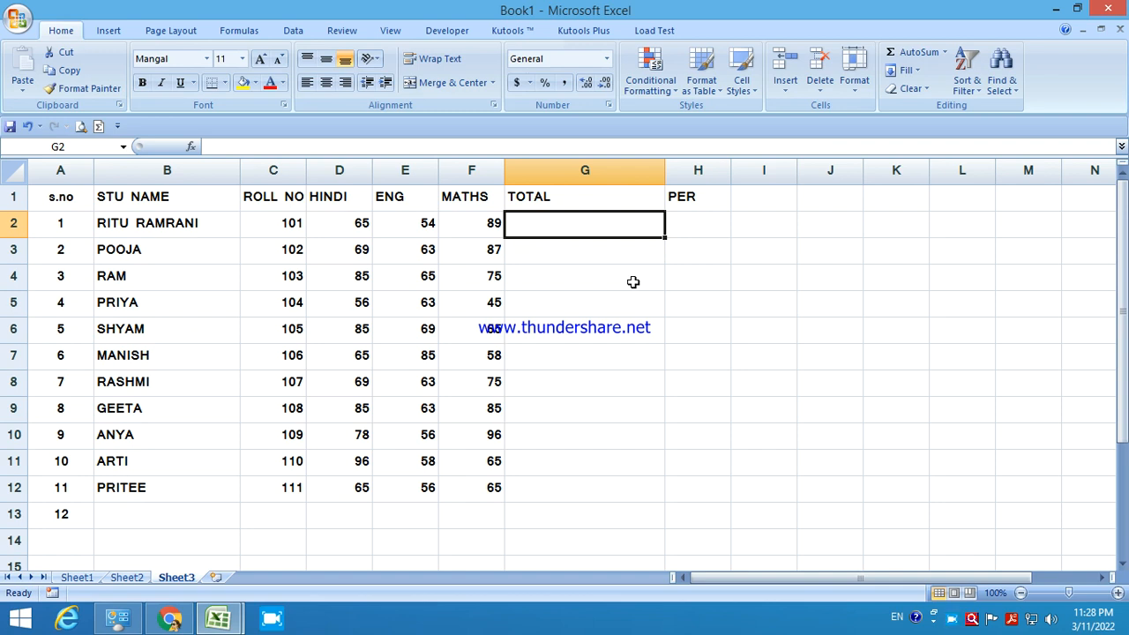
# Enter =D2+E2+F2 in G2 by picking the three mark cells, giving 208.
pyautogui.write('=')
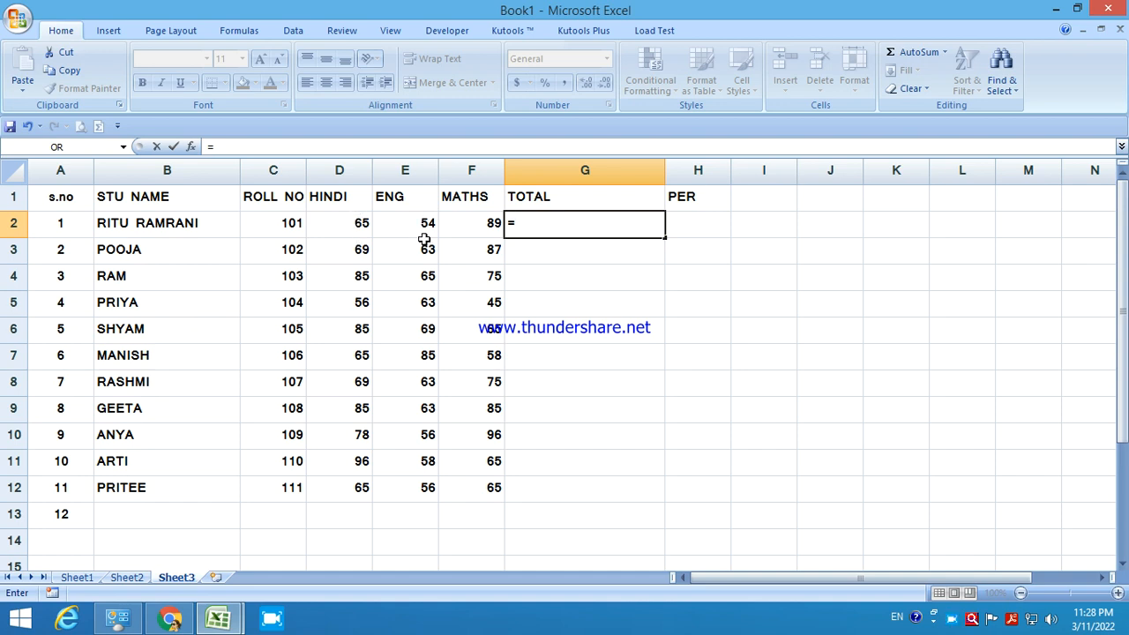
pyautogui.click(352, 224)
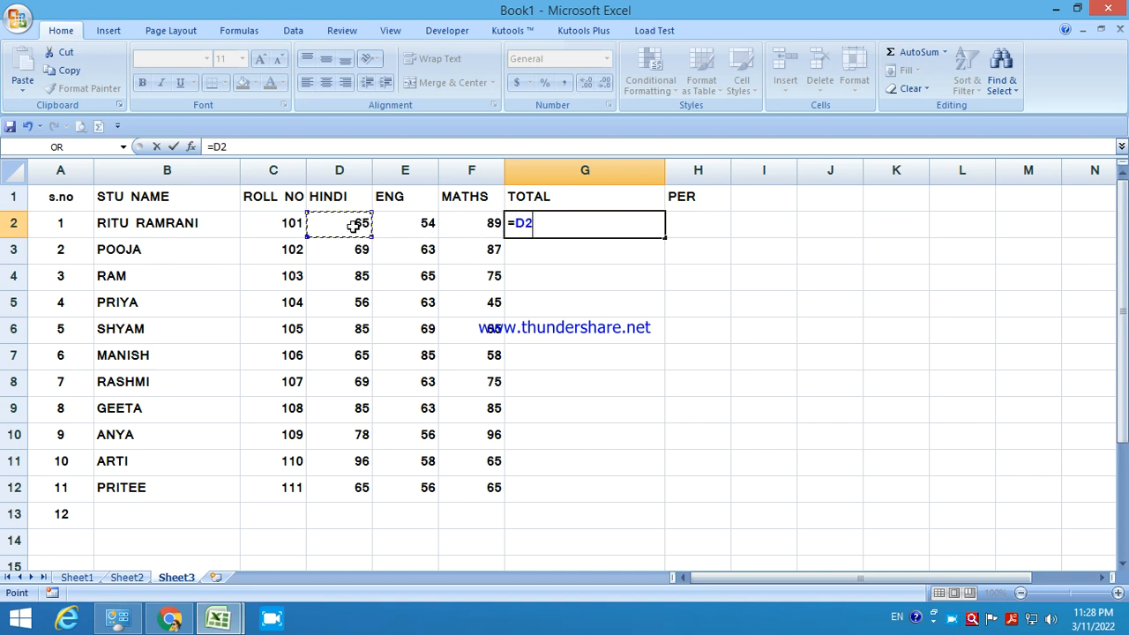
pyautogui.write('+')
pyautogui.click(412, 220)
pyautogui.write('+6')
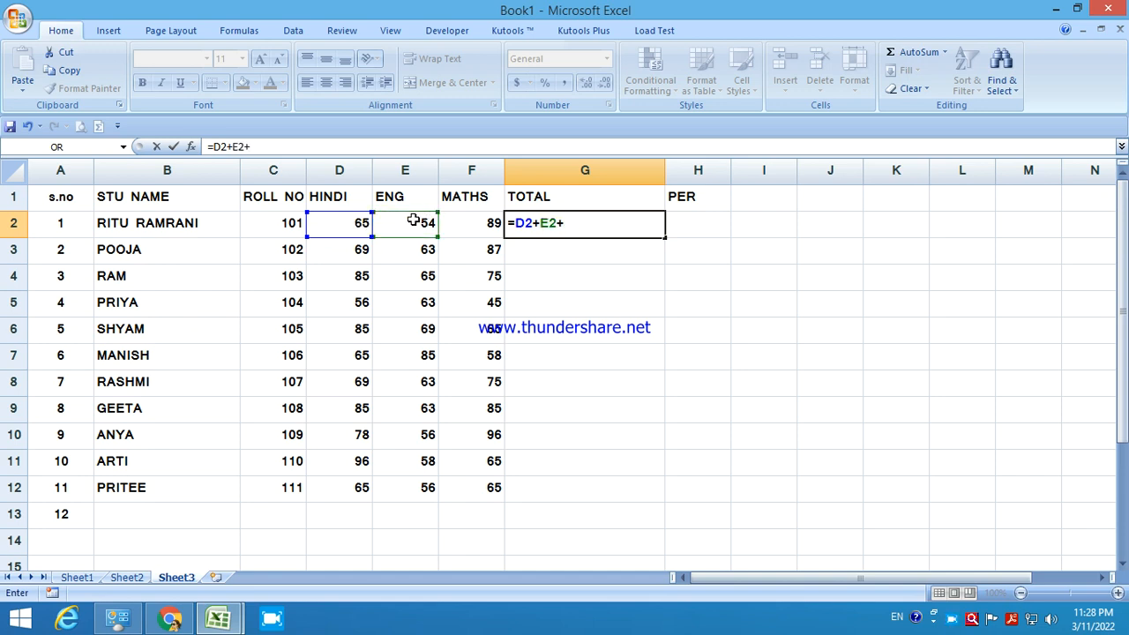
pyautogui.click(454, 222)
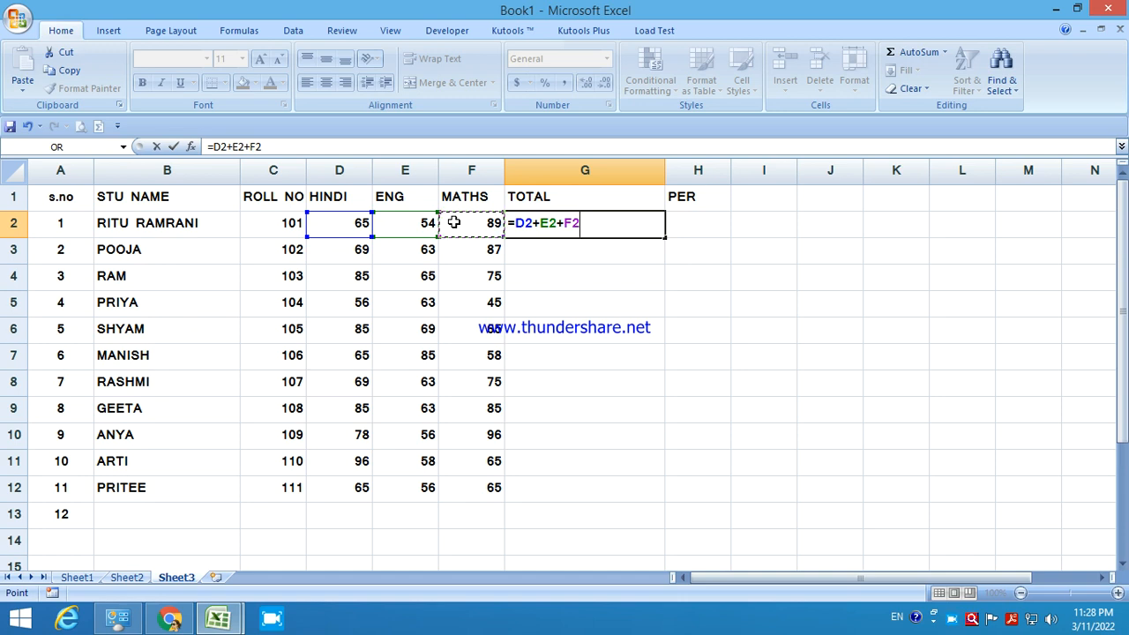
pyautogui.press('Return')
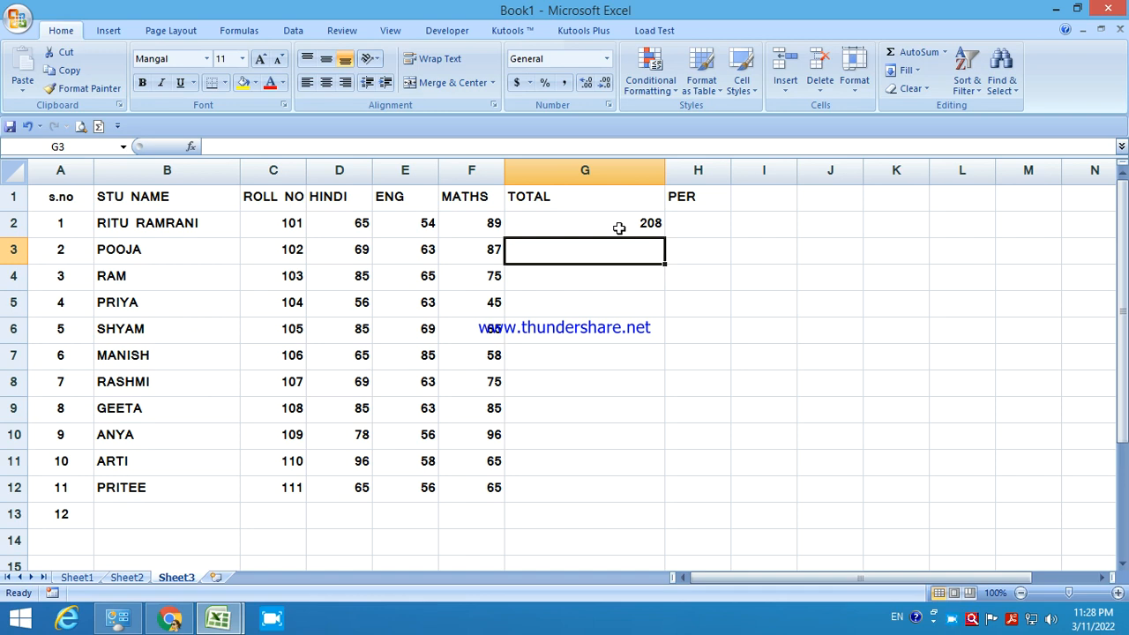
# Enter =D3+E3+F3 in G3 for a total of 219, then open the Formulas Math & Trig list.
pyautogui.write('=')
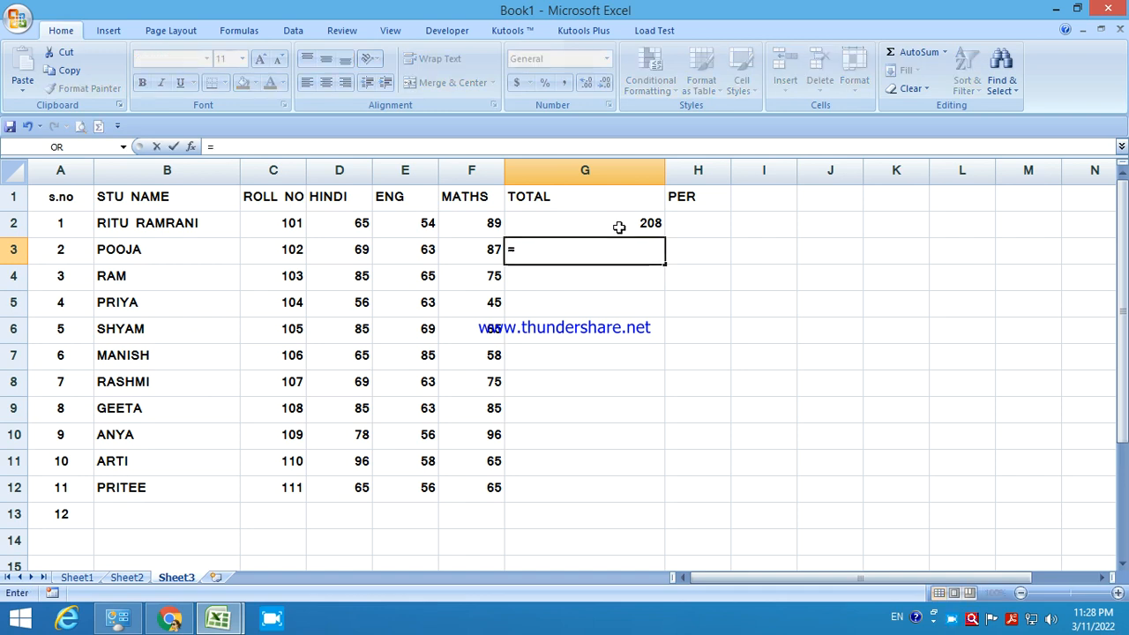
pyautogui.click(364, 252)
pyautogui.write('+')
pyautogui.click(394, 254)
pyautogui.write('+')
pyautogui.click(475, 250)
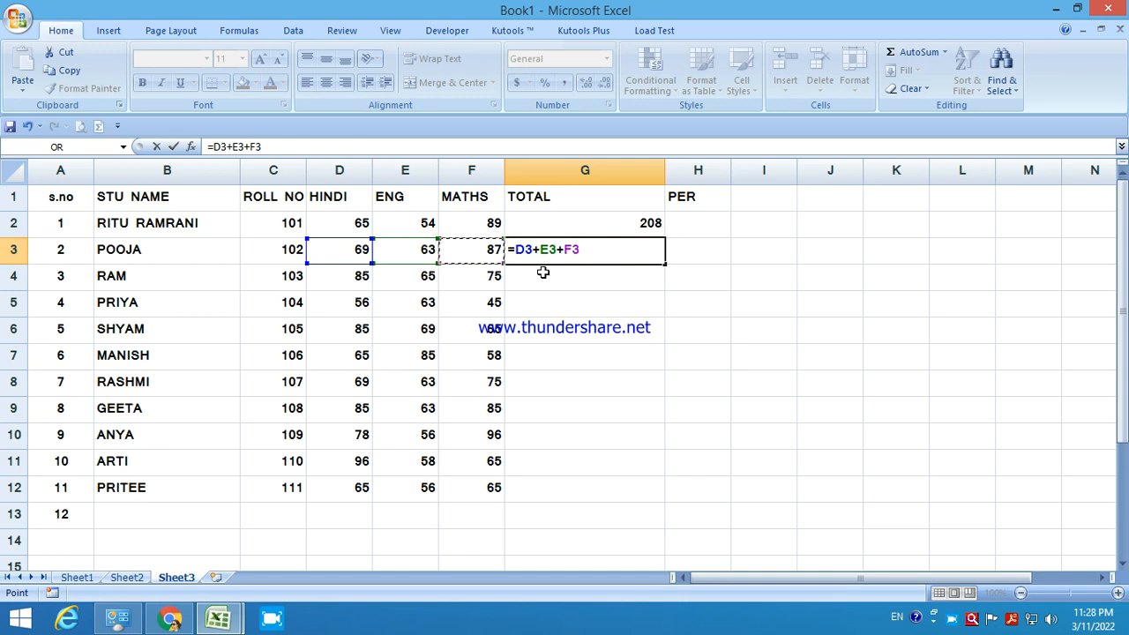
pyautogui.press('Return')
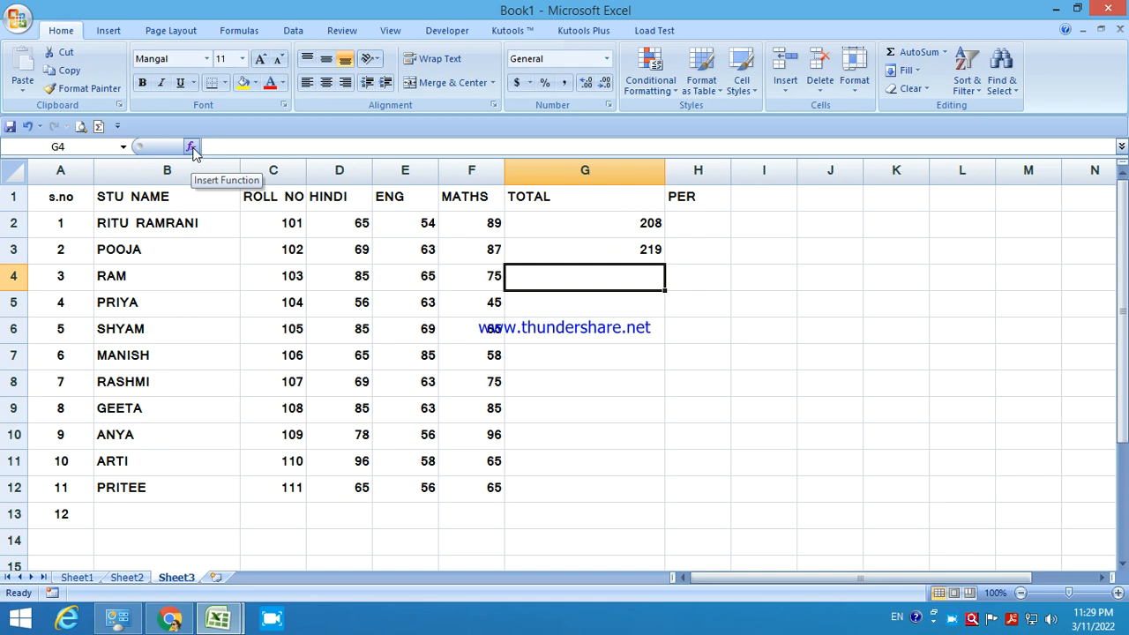
pyautogui.click(231, 30)
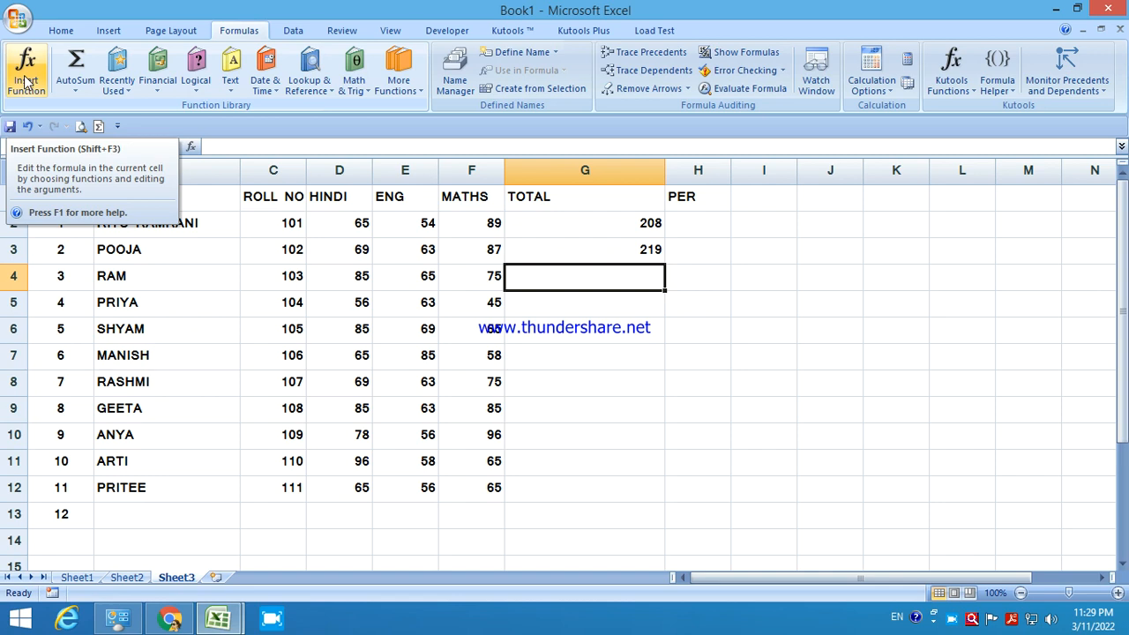
pyautogui.click(351, 92)
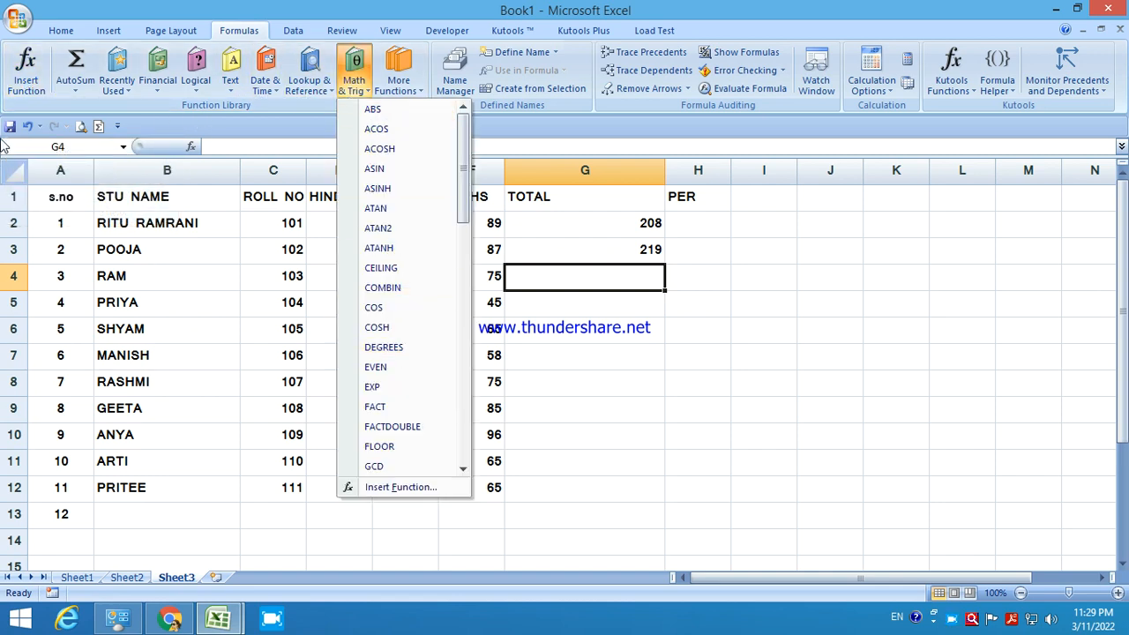
# Choose the SUM function from the Insert Function picker.
pyautogui.click(33, 79)
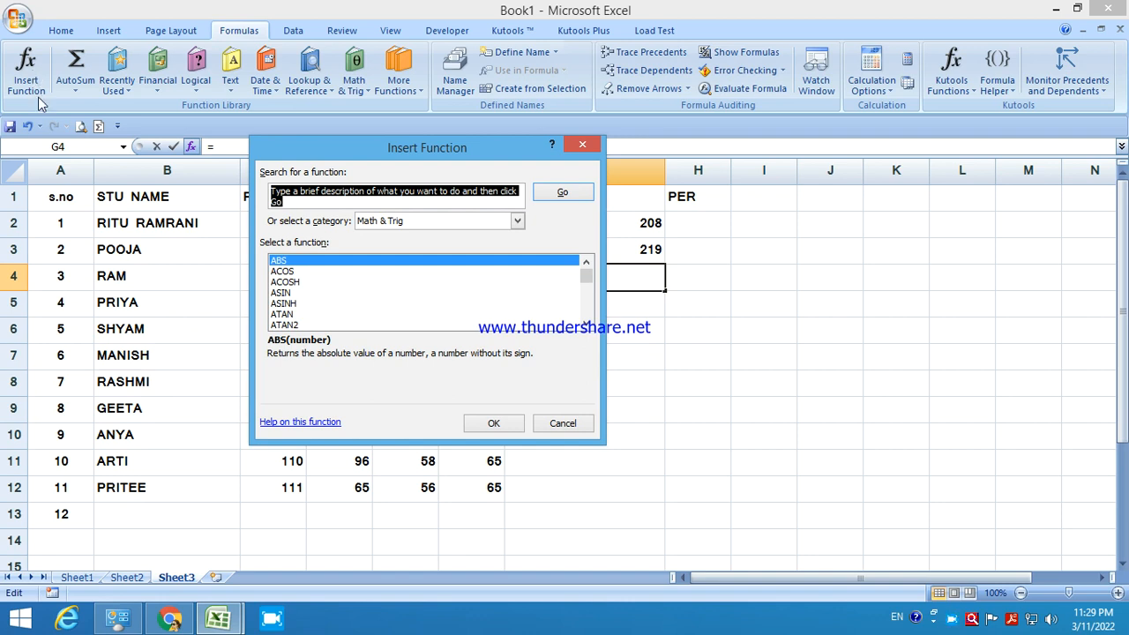
pyautogui.moveTo(585, 277); pyautogui.dragTo(586, 305)
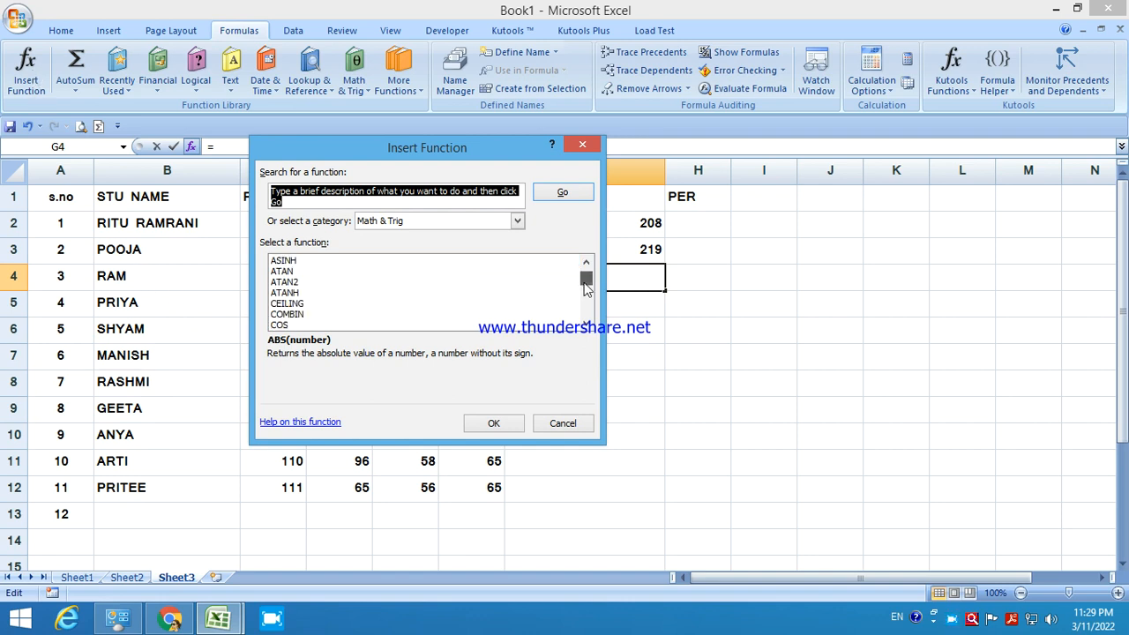
pyautogui.scroll(-3, 441, 308)
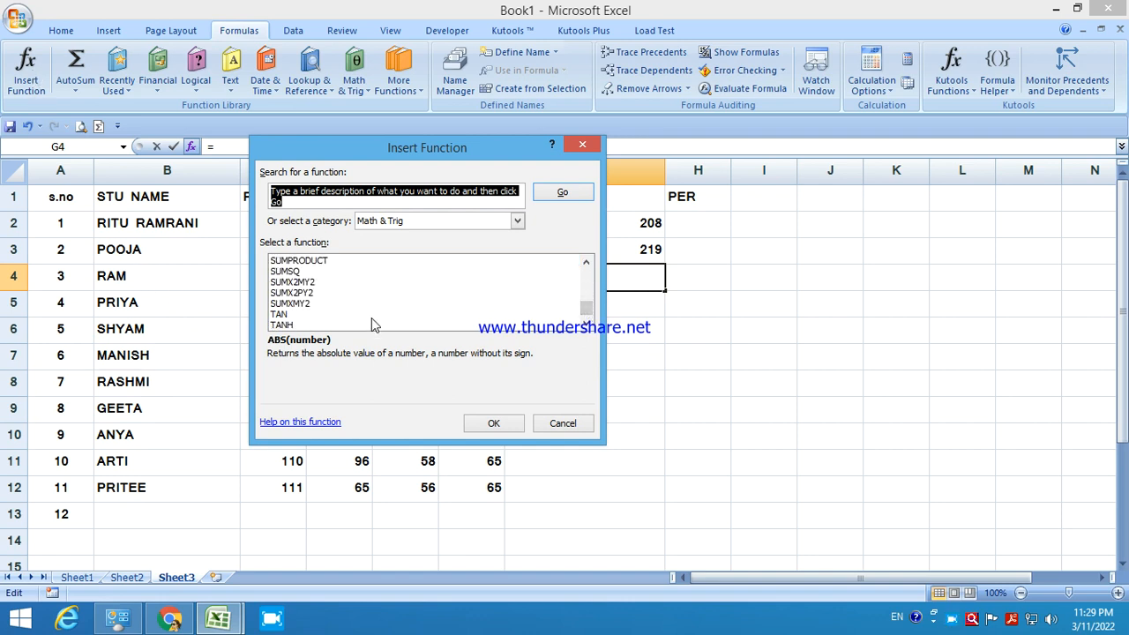
pyautogui.scroll(1, 371, 316)
pyautogui.click(278, 261)
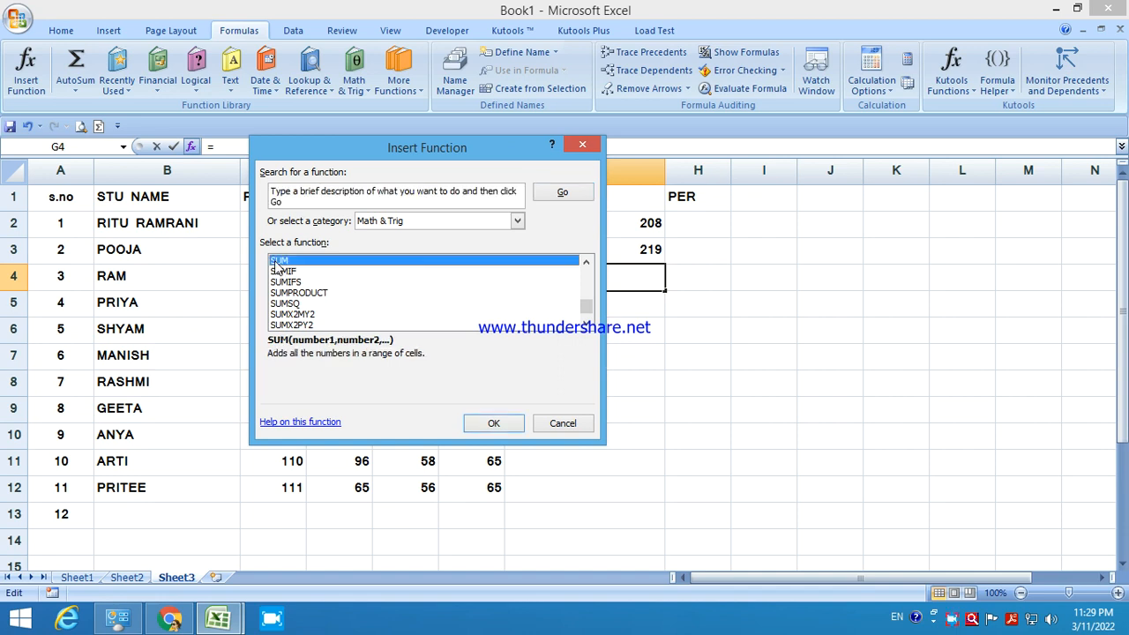
pyautogui.click(496, 424)
# Set SUM's range to D4:F4 and confirm, giving 225 in G4.
pyautogui.moveTo(461, 176); pyautogui.dragTo(769, 228)
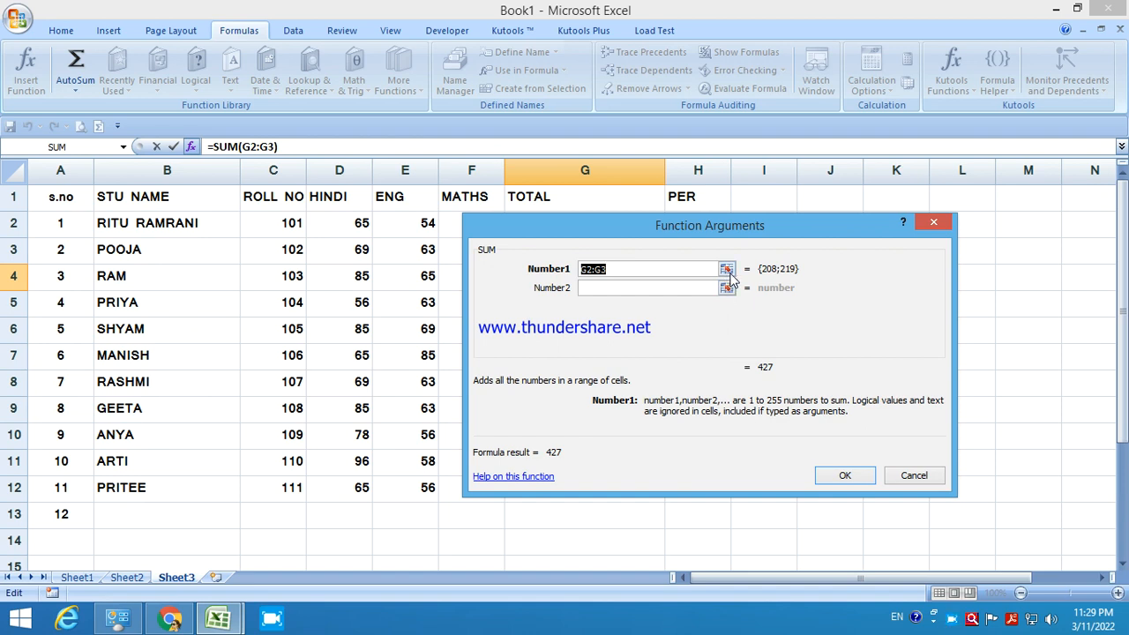
pyautogui.moveTo(743, 229); pyautogui.dragTo(841, 312)
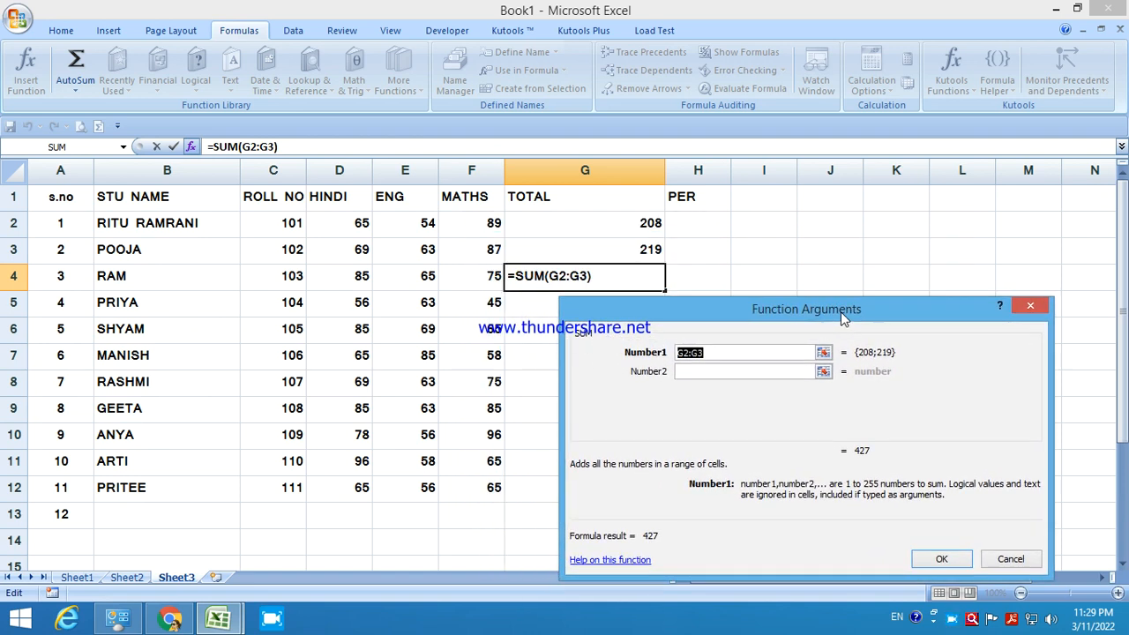
pyautogui.click(821, 353)
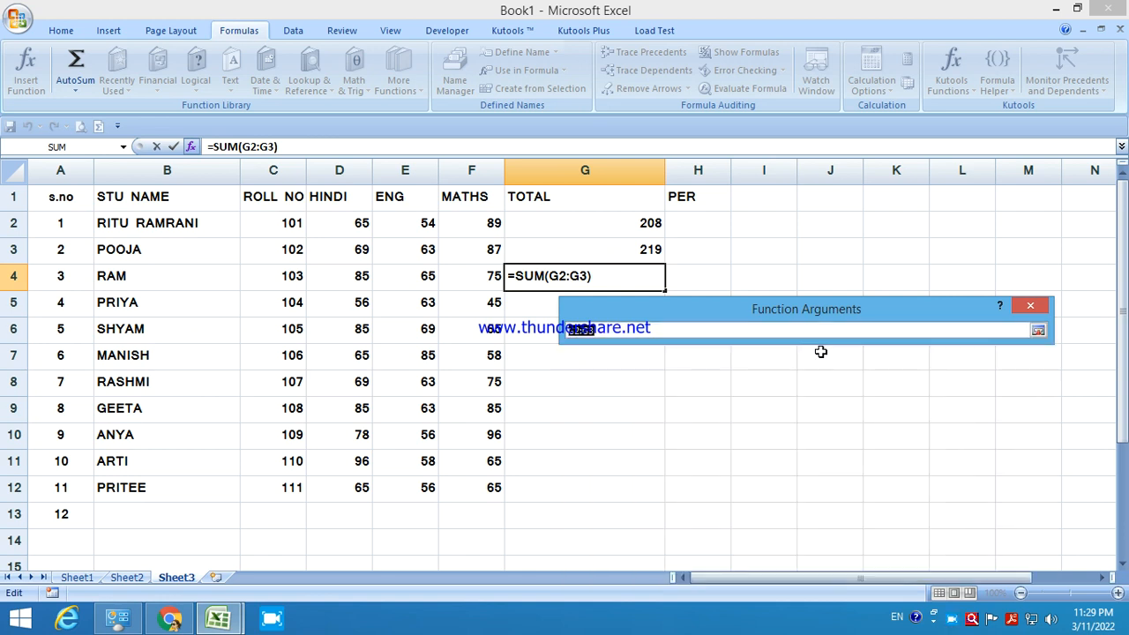
pyautogui.moveTo(358, 276); pyautogui.dragTo(473, 280)
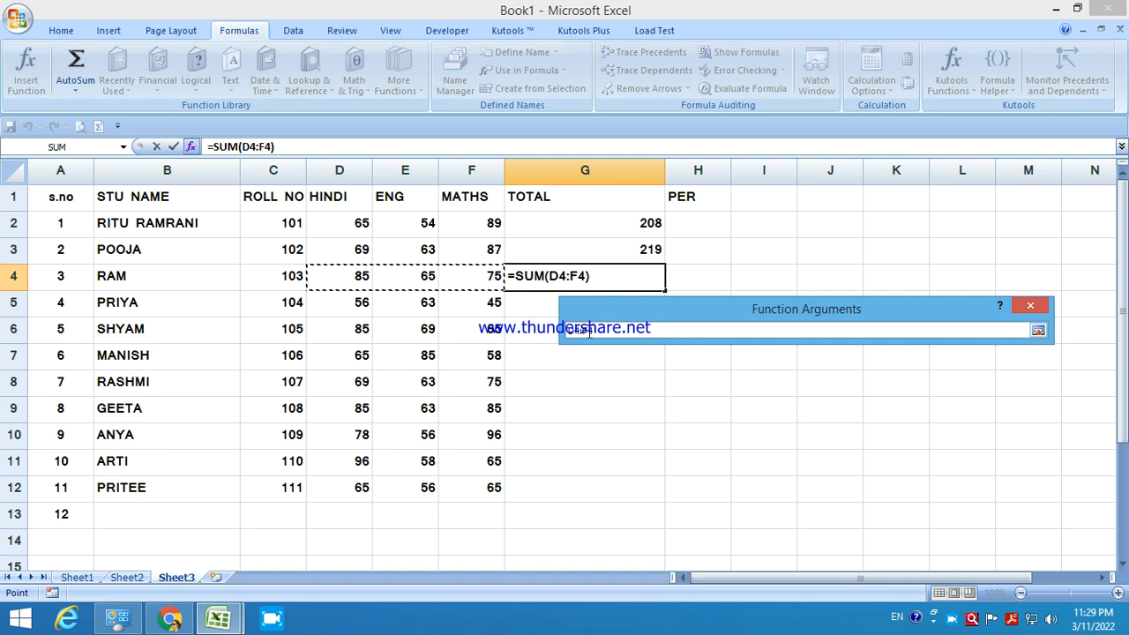
pyautogui.click(1038, 332)
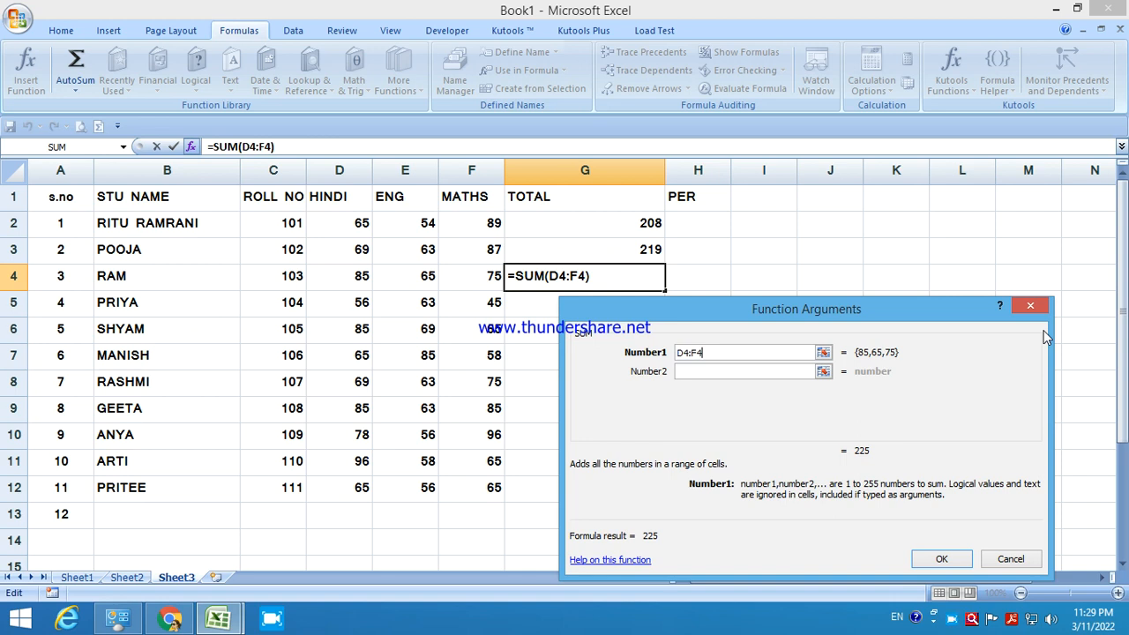
pyautogui.click(940, 560)
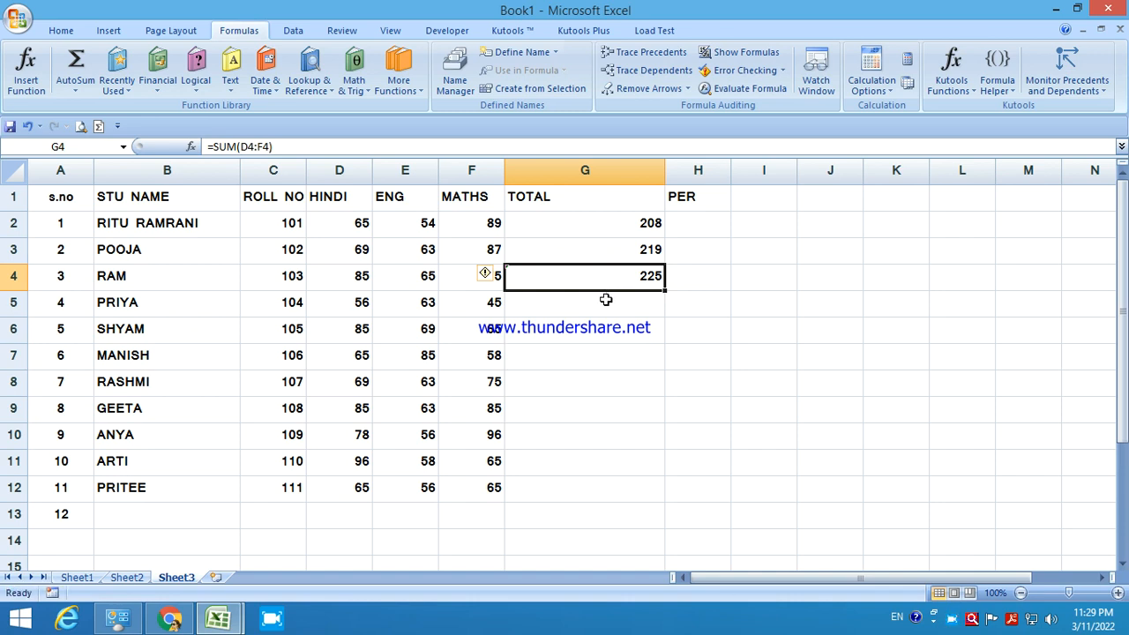
pyautogui.click(606, 300)
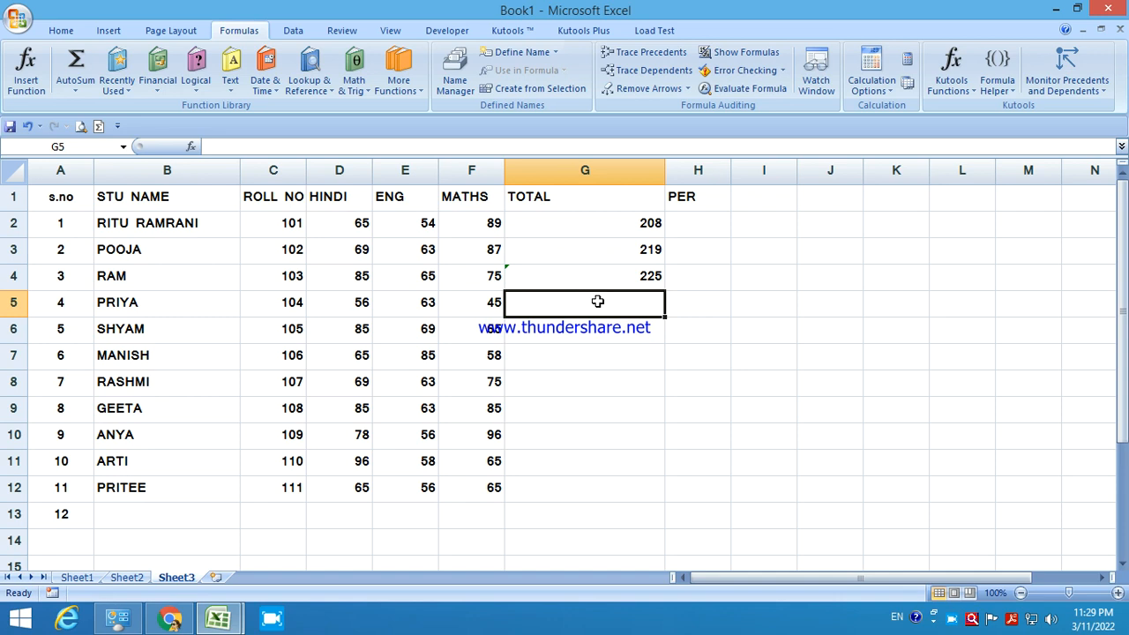
# Insert the SUM function into G5 via the function picker.
pyautogui.click(191, 147)
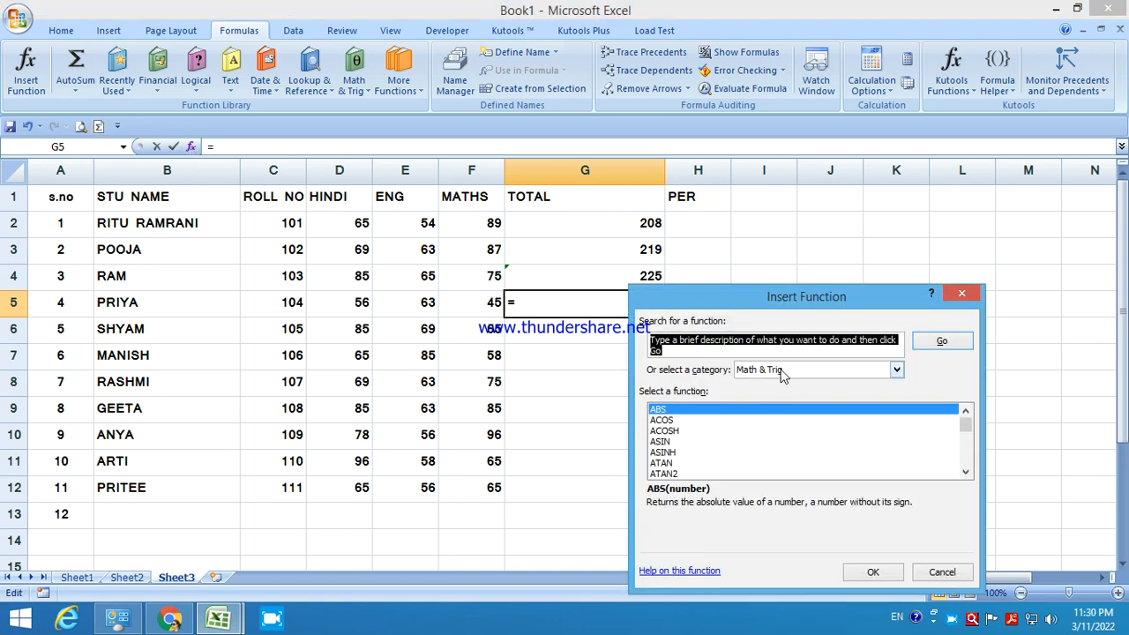
pyautogui.moveTo(965, 423); pyautogui.dragTo(976, 460)
pyautogui.scroll(1, 663, 441)
pyautogui.scroll(1, 663, 441)
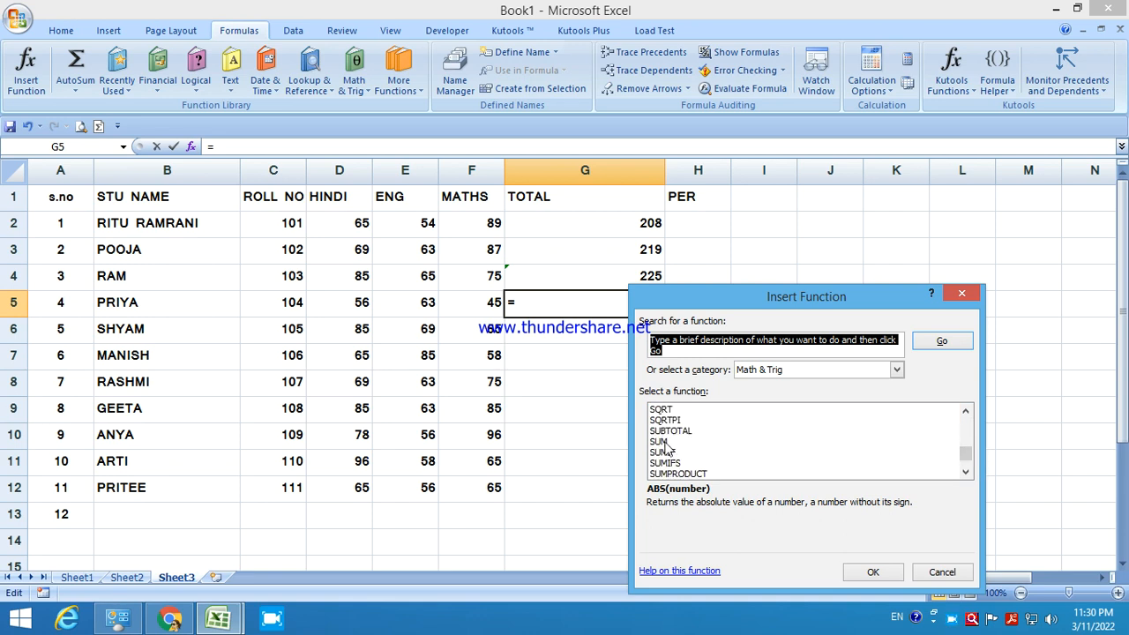
pyautogui.click(663, 441)
pyautogui.click(872, 572)
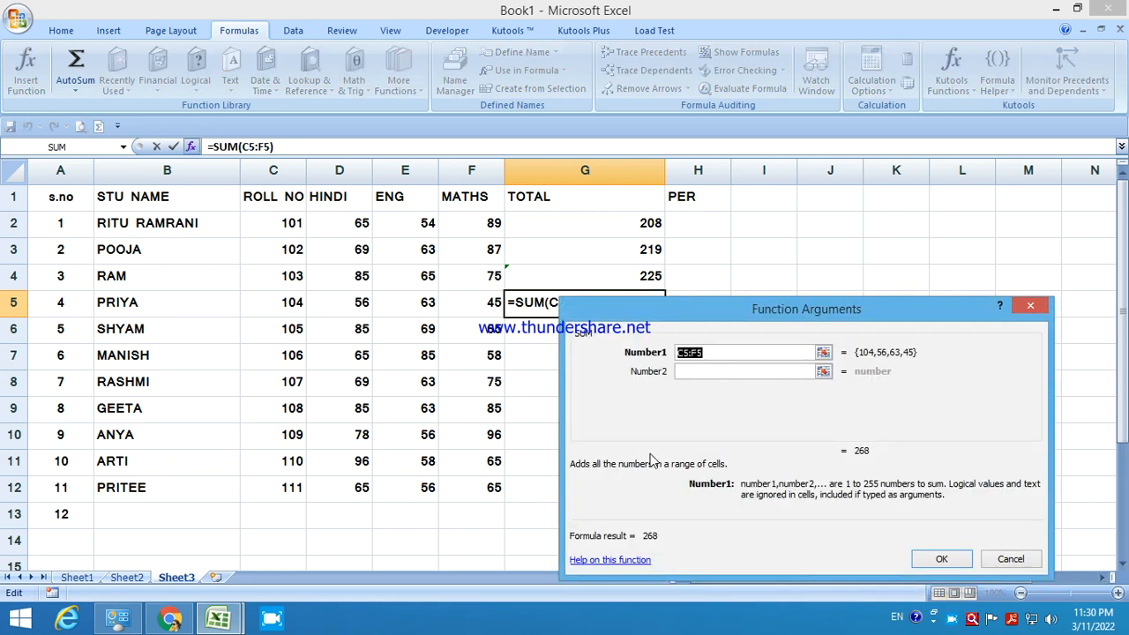
# Set Number1 to D5:F5 and confirm, giving 164, then select totals G2:G5.
pyautogui.click(821, 351)
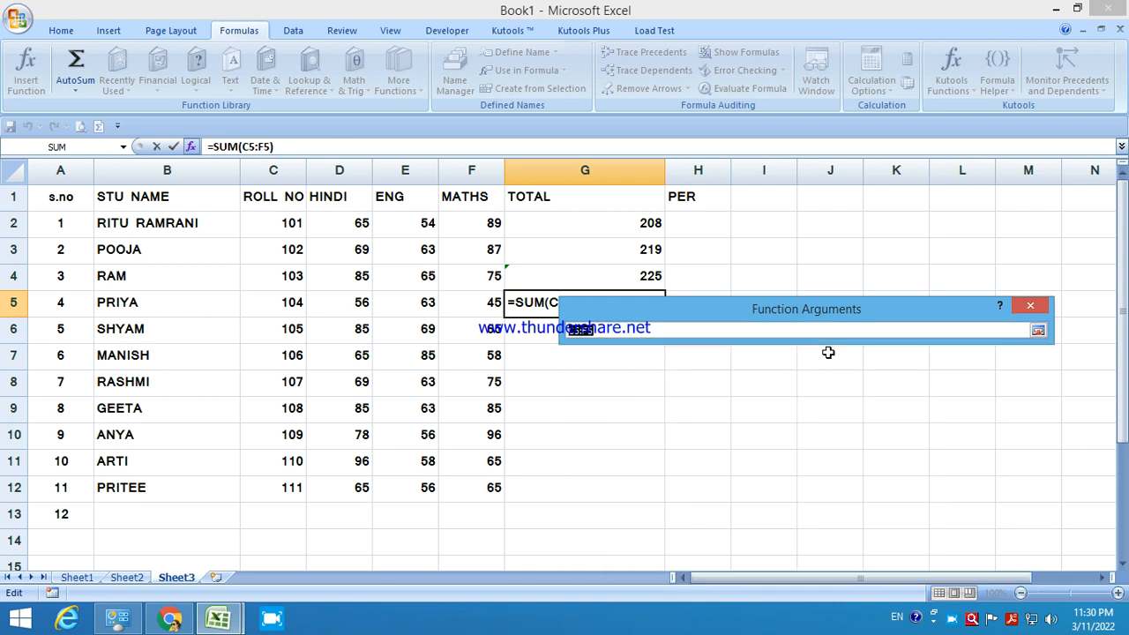
pyautogui.click(352, 300)
pyautogui.click(455, 307)
pyautogui.moveTo(370, 309); pyautogui.dragTo(458, 308)
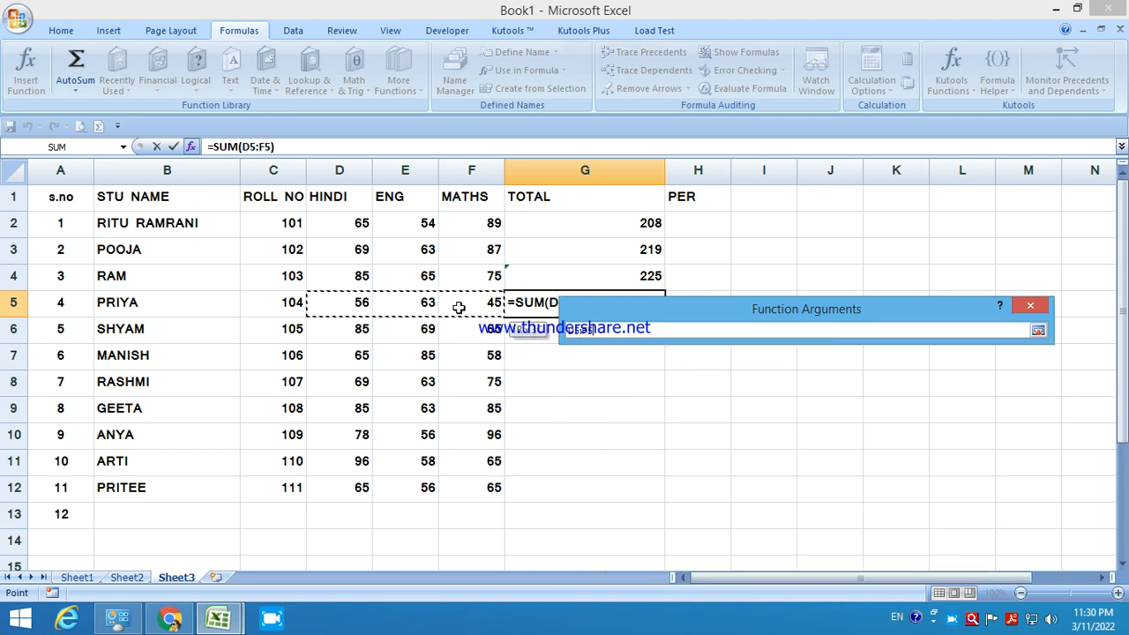
pyautogui.click(1037, 330)
pyautogui.click(941, 559)
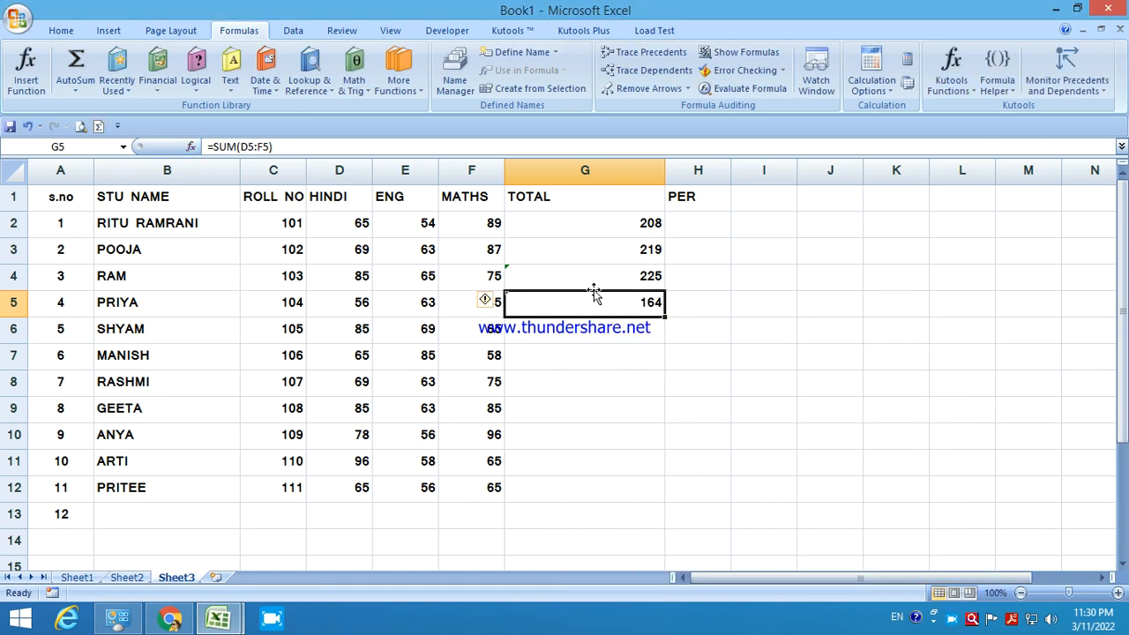
pyautogui.moveTo(577, 234); pyautogui.dragTo(589, 305)
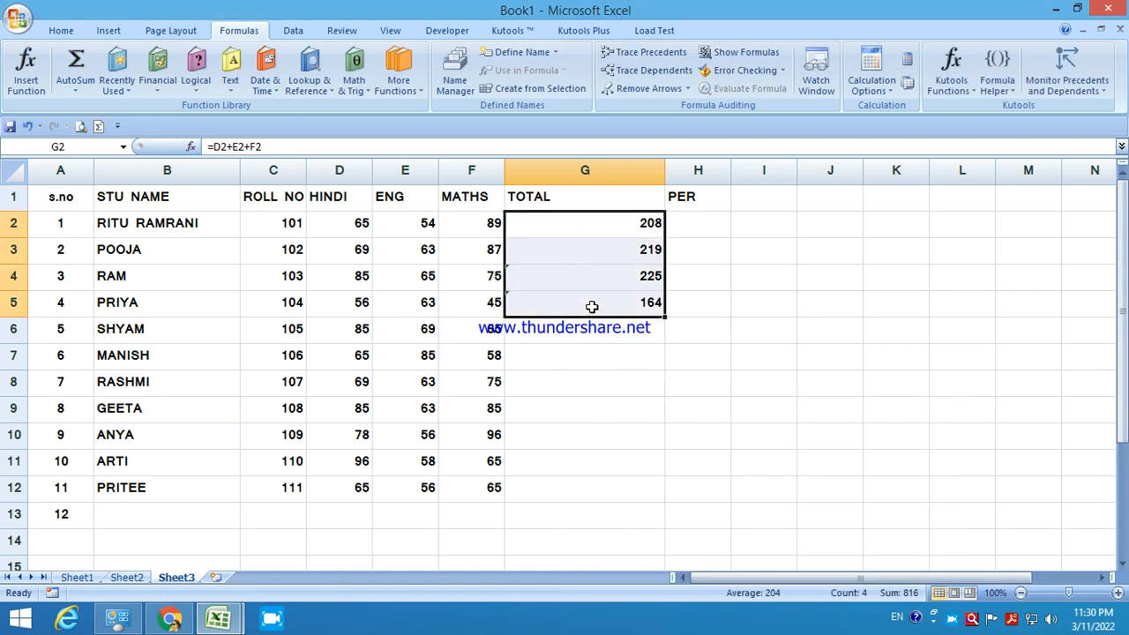
# Clear totals G2:G5 and AutoSum row 2's marks D2:F2 into G2.
pyautogui.press('Delete')
pyautogui.click(355, 221)
pyautogui.moveTo(405, 222); pyautogui.dragTo(459, 224)
pyautogui.moveTo(359, 222); pyautogui.dragTo(492, 220)
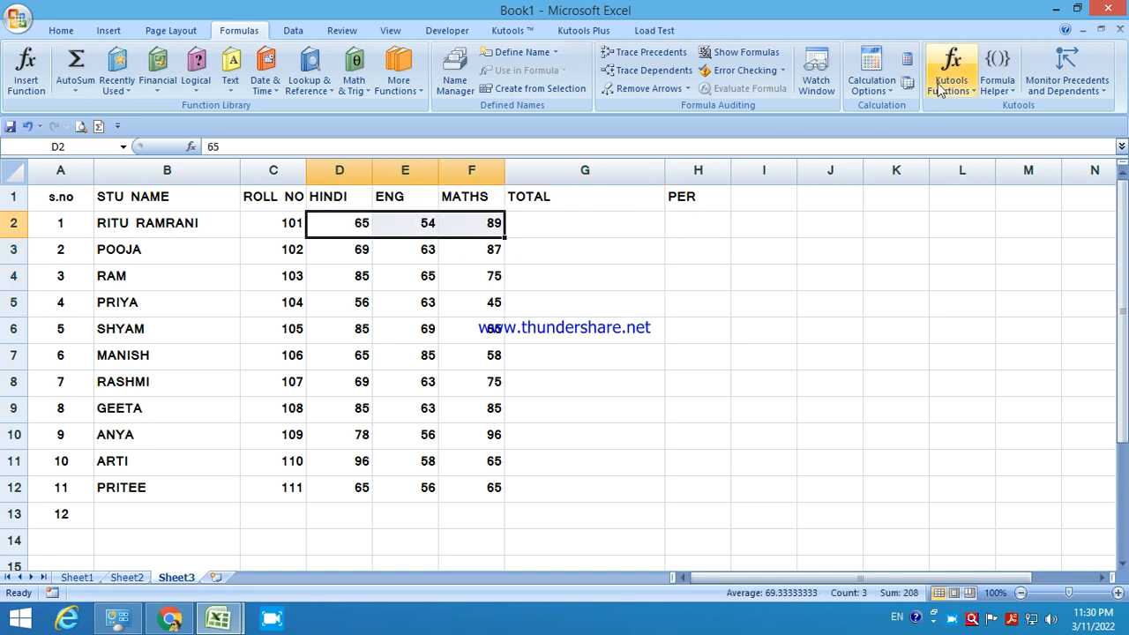
pyautogui.click(61, 30)
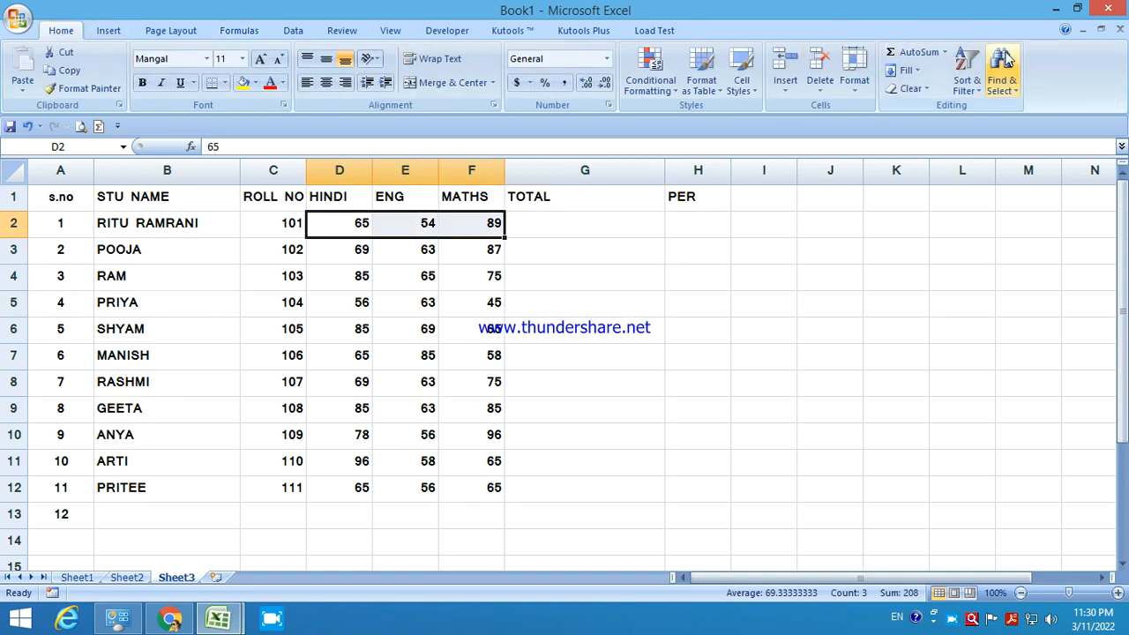
pyautogui.click(913, 51)
# Fill the G2 SUM formula down to G12, ending at 186, and widen the PER column.
pyautogui.click(617, 223)
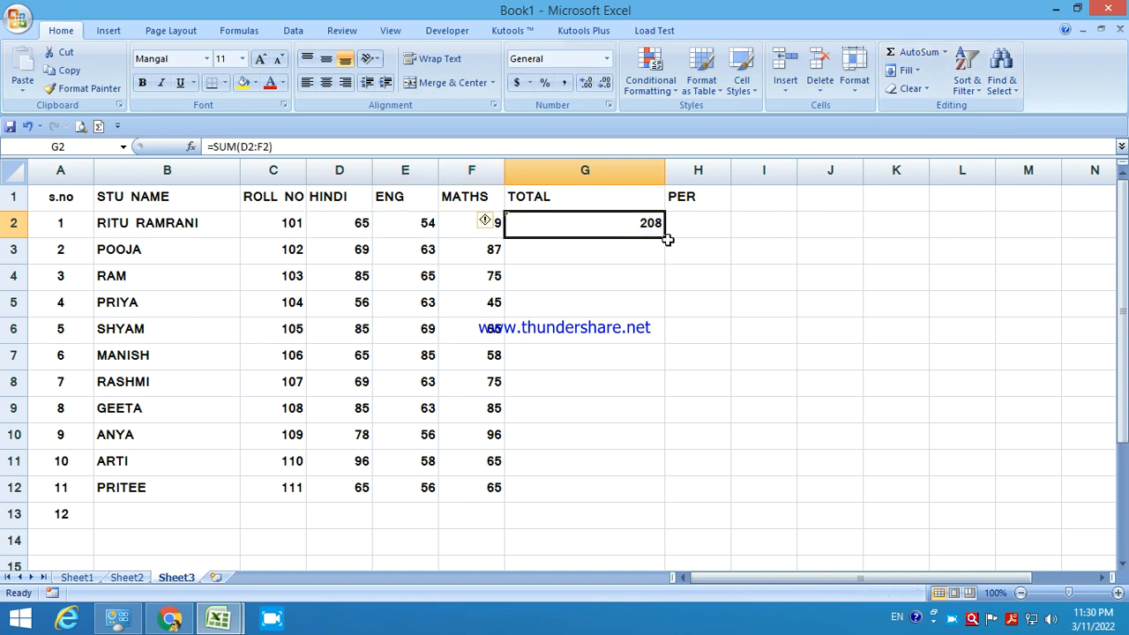
pyautogui.moveTo(666, 238); pyautogui.dragTo(629, 493)
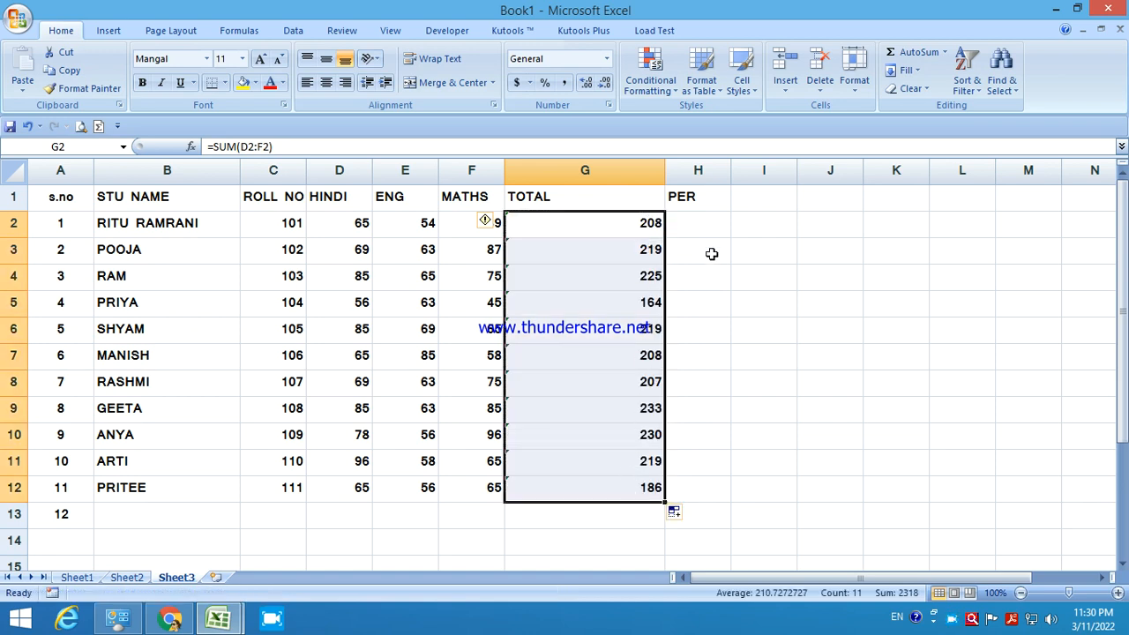
pyautogui.click(711, 222)
pyautogui.moveTo(730, 171); pyautogui.dragTo(764, 171)
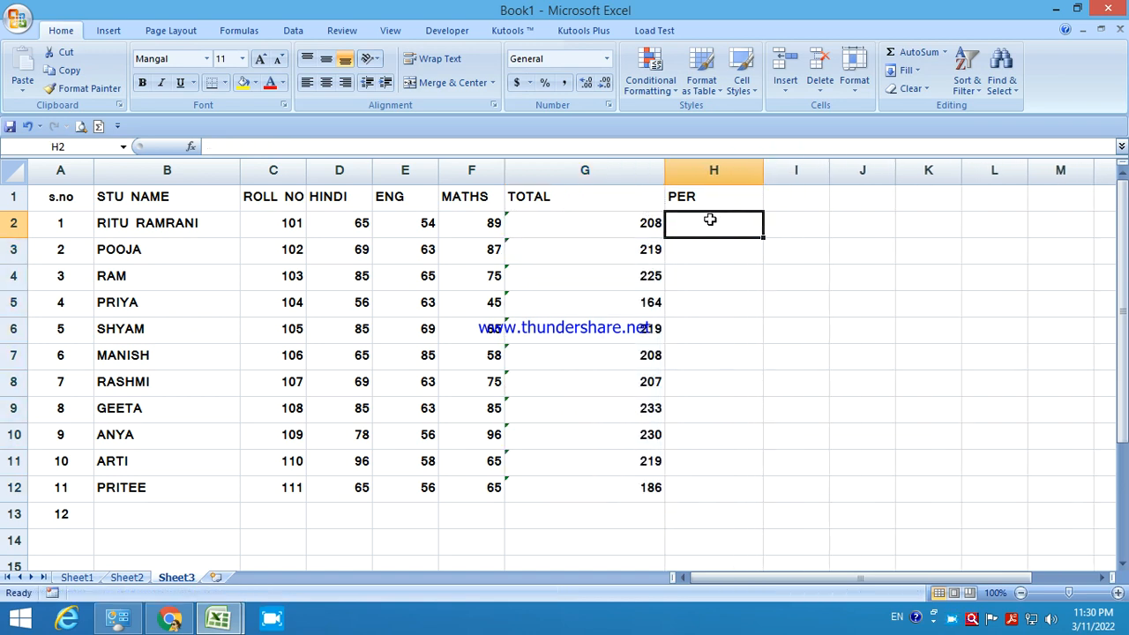
# Enter =G2/3 and =G3/3 in the PER column and copy the formula down to H12.
pyautogui.write('=')
pyautogui.click(615, 225)
pyautogui.write('/')
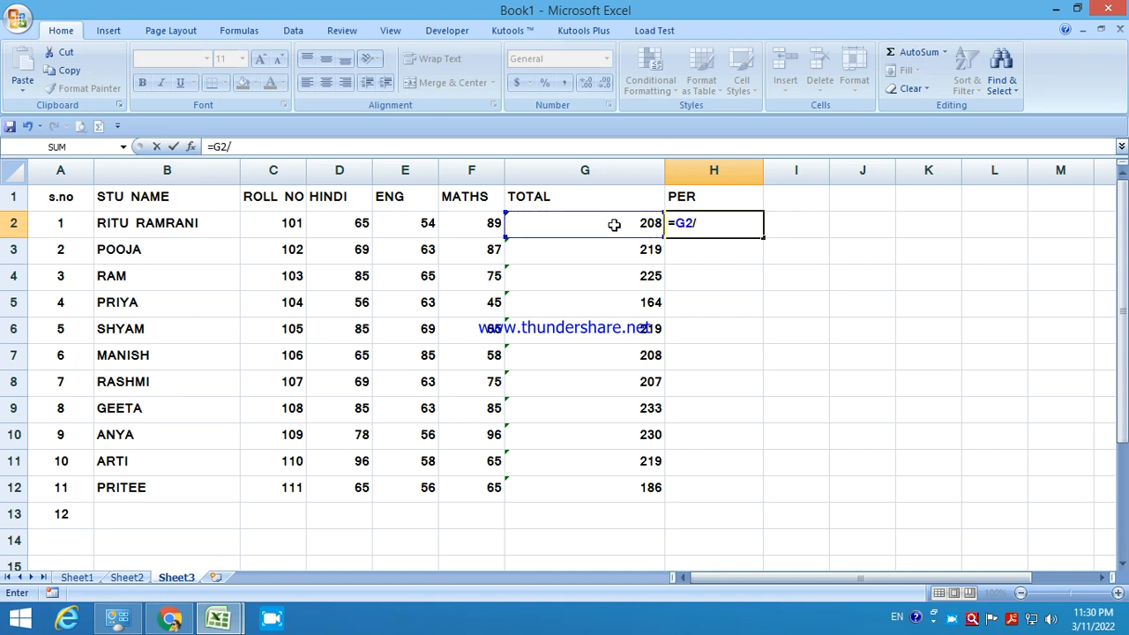
pyautogui.write('3')
pyautogui.press('Return')
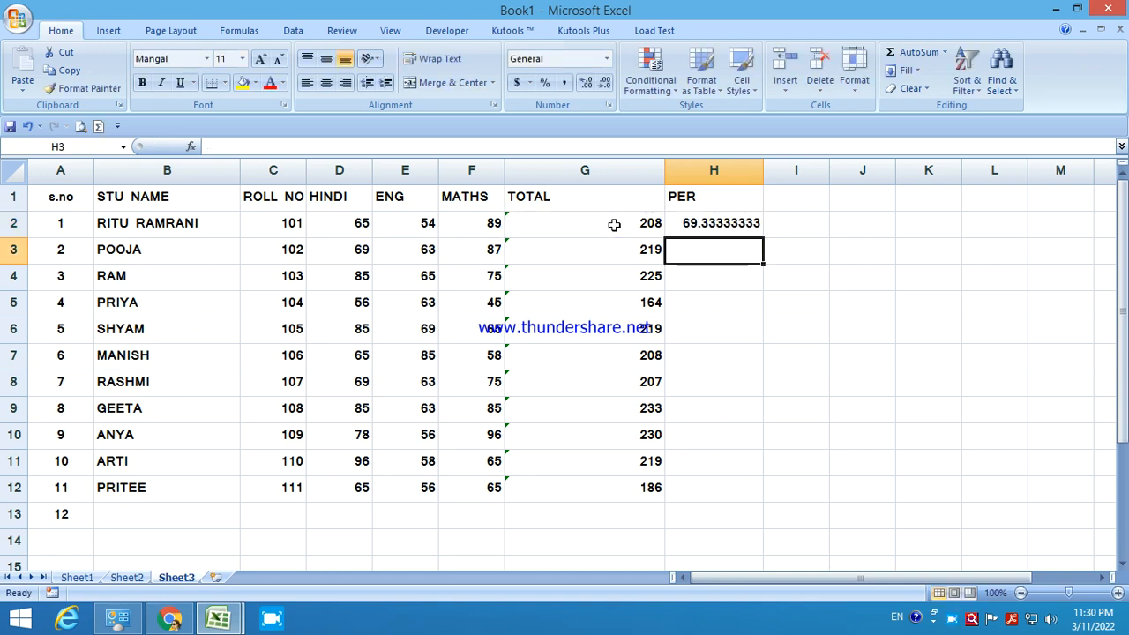
pyautogui.write('=')
pyautogui.click(610, 250)
pyautogui.write('/3')
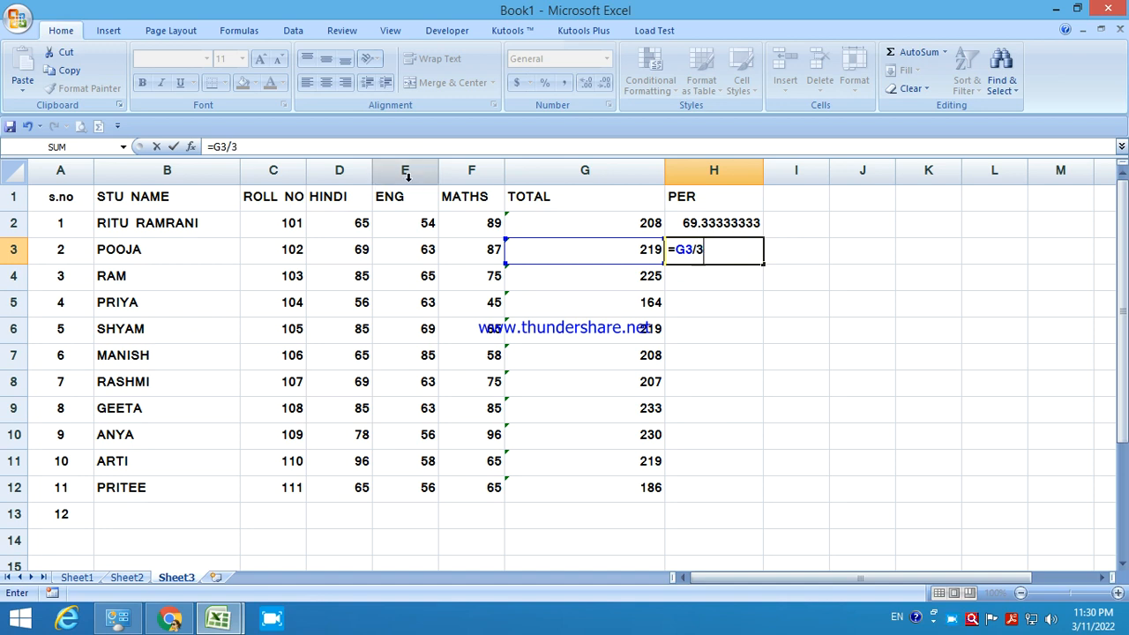
pyautogui.press('Return')
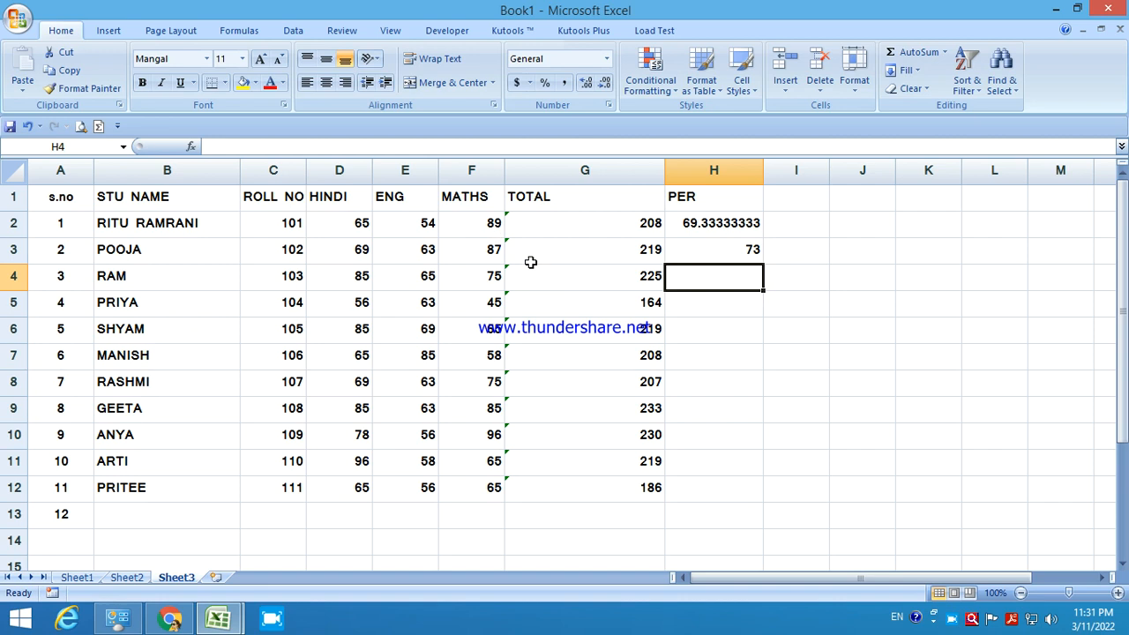
pyautogui.click(694, 253)
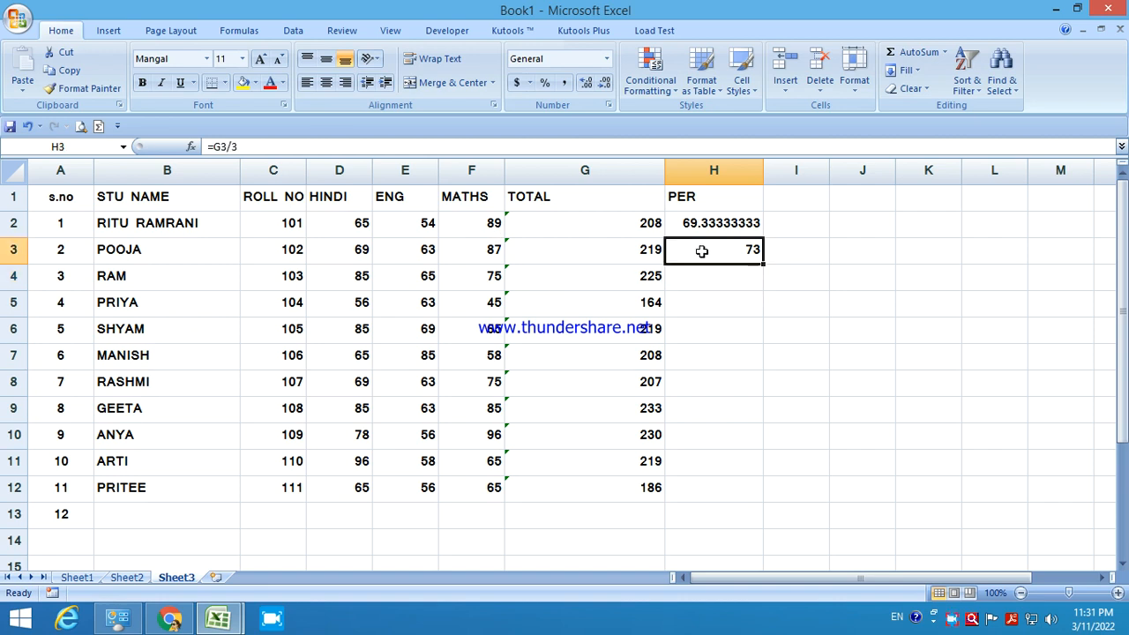
pyautogui.doubleClick(765, 266)
pyautogui.moveTo(57, 204); pyautogui.dragTo(90, 355)
# Check the marksheet in print preview, then narrow the STU NAME column to 18.22.
pyautogui.click(15, 20)
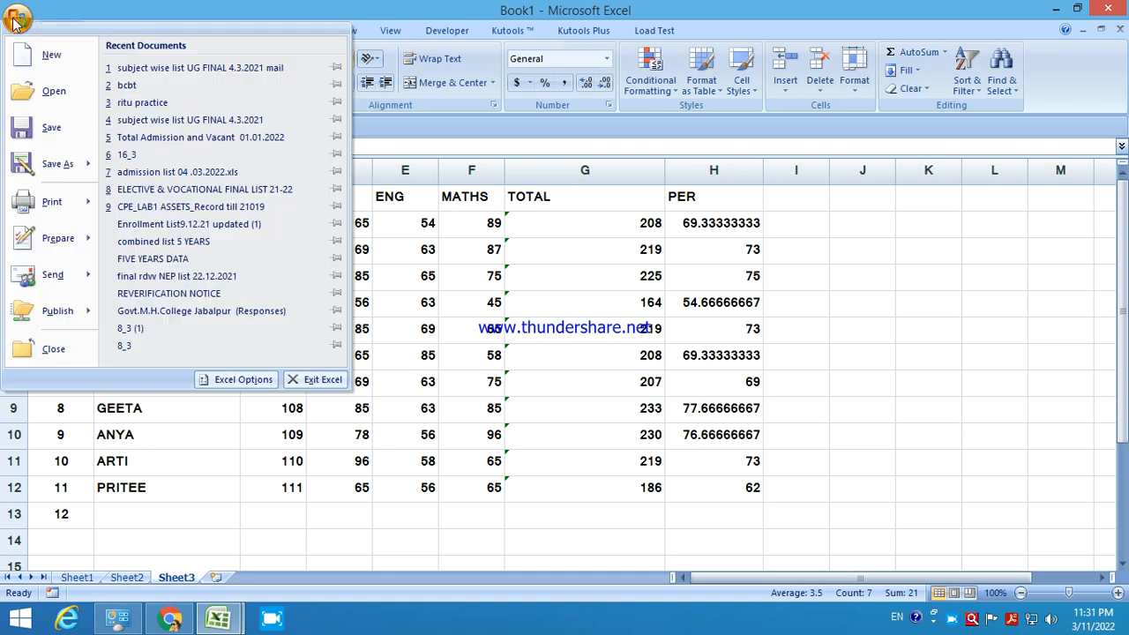
pyautogui.click(168, 162)
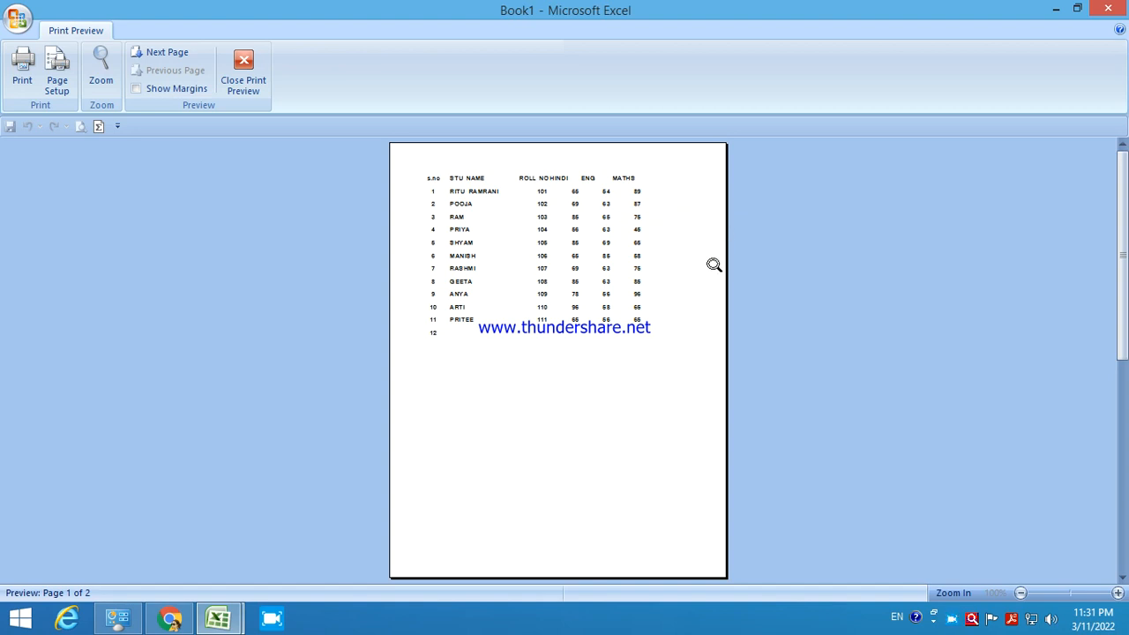
pyautogui.click(243, 75)
pyautogui.moveTo(238, 171); pyautogui.dragTo(264, 171)
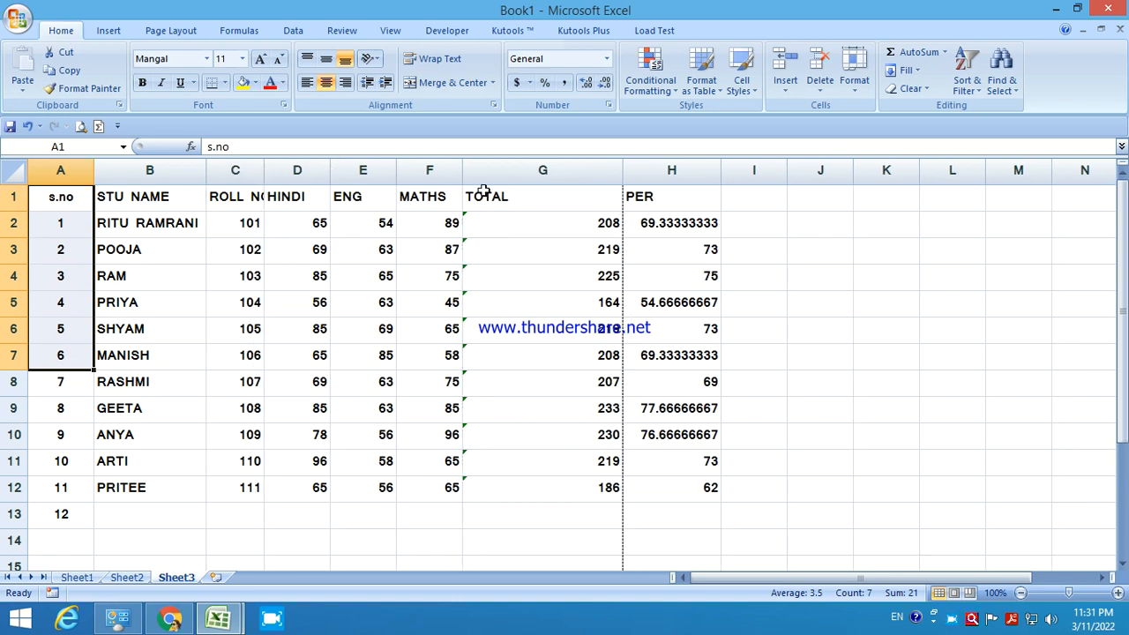
# Narrow the TOTAL and PER columns and give every cell of A1:H12 all borders.
pyautogui.moveTo(623, 171); pyautogui.dragTo(529, 174)
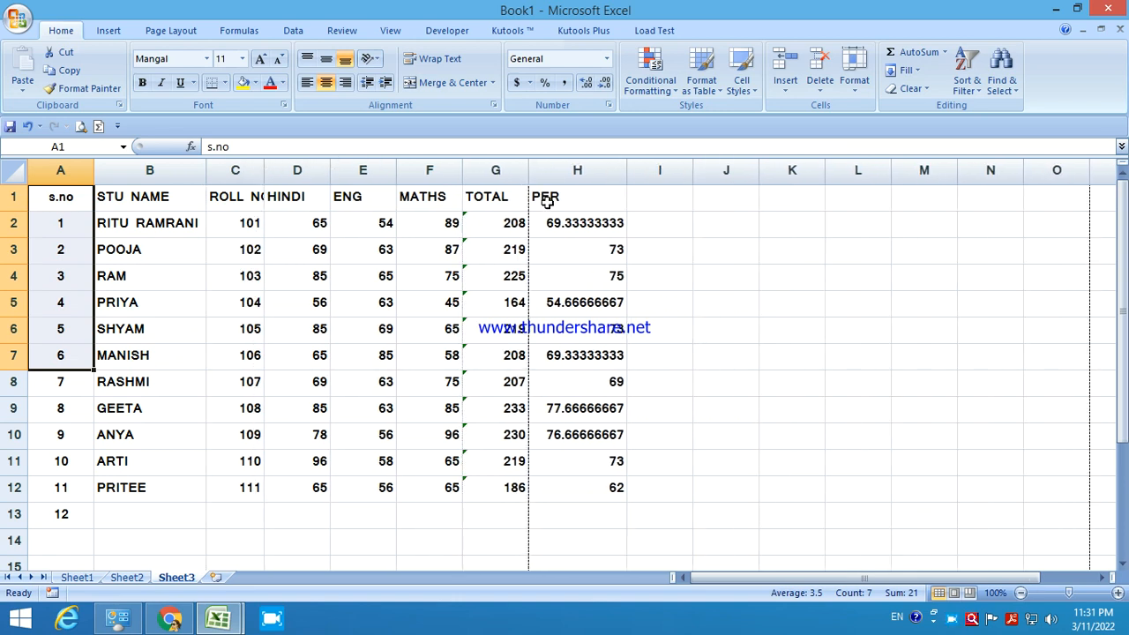
pyautogui.moveTo(620, 170); pyautogui.dragTo(609, 176)
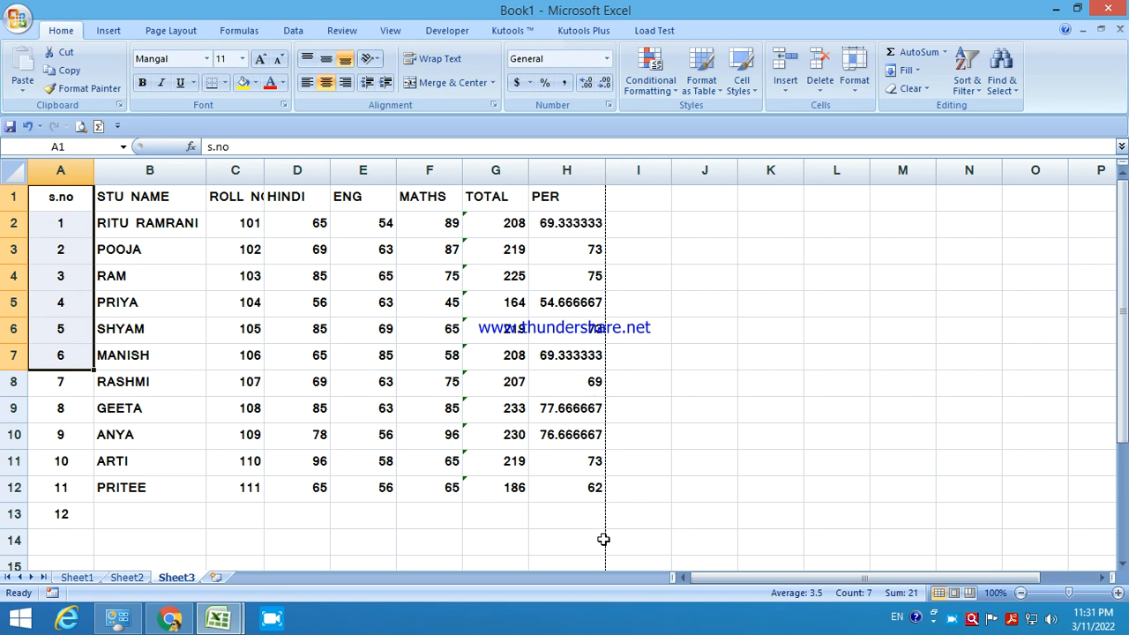
pyautogui.moveTo(59, 193); pyautogui.dragTo(569, 489)
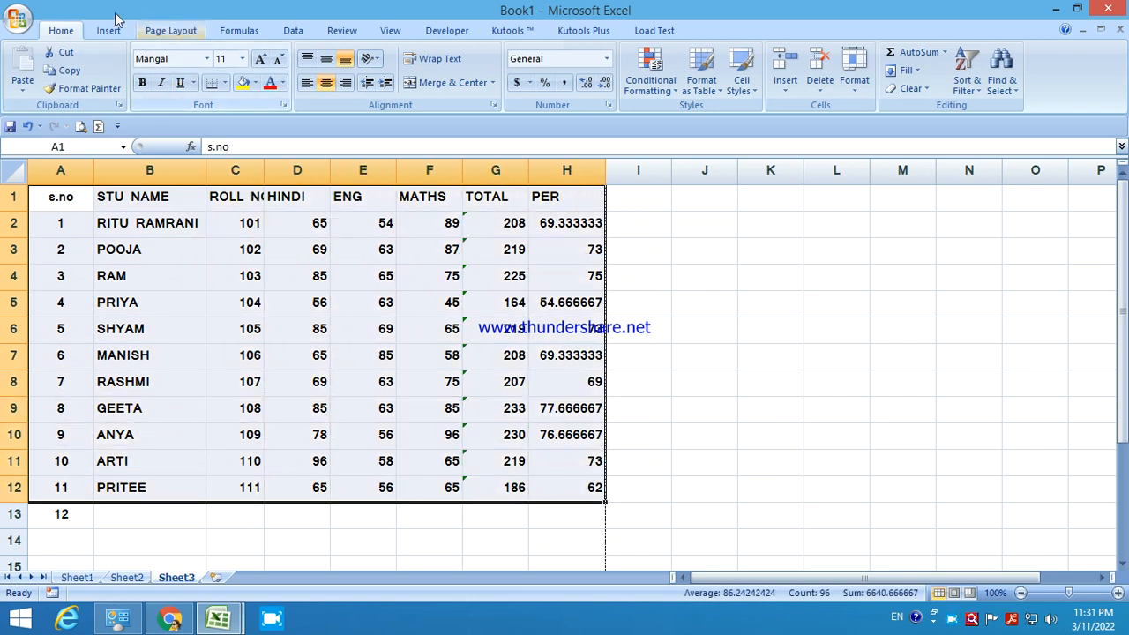
pyautogui.click(226, 85)
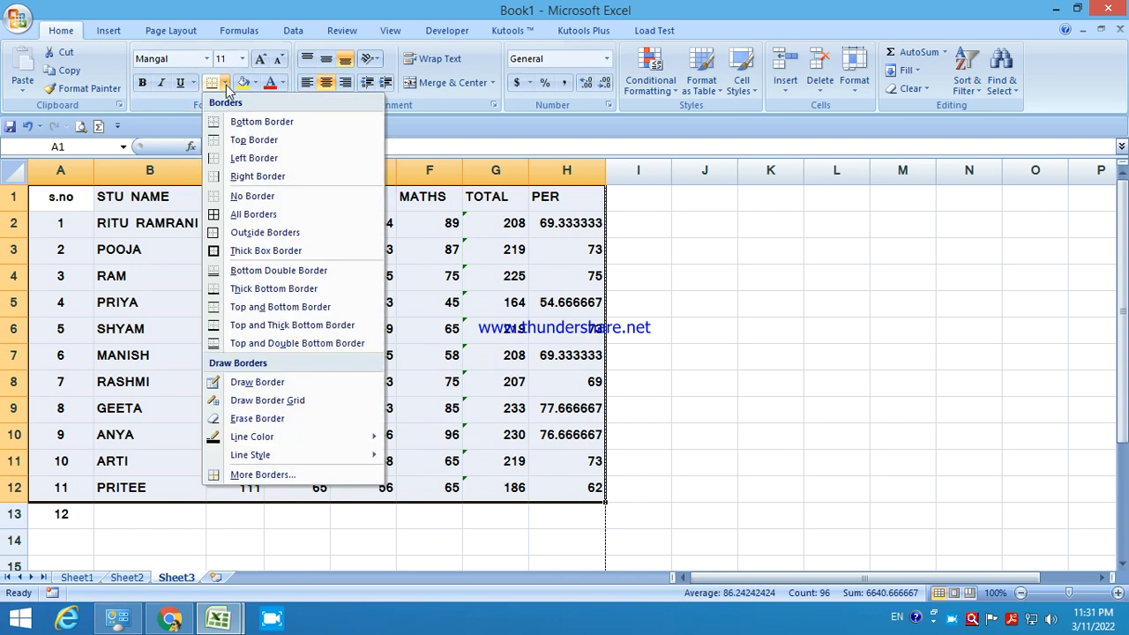
pyautogui.click(231, 217)
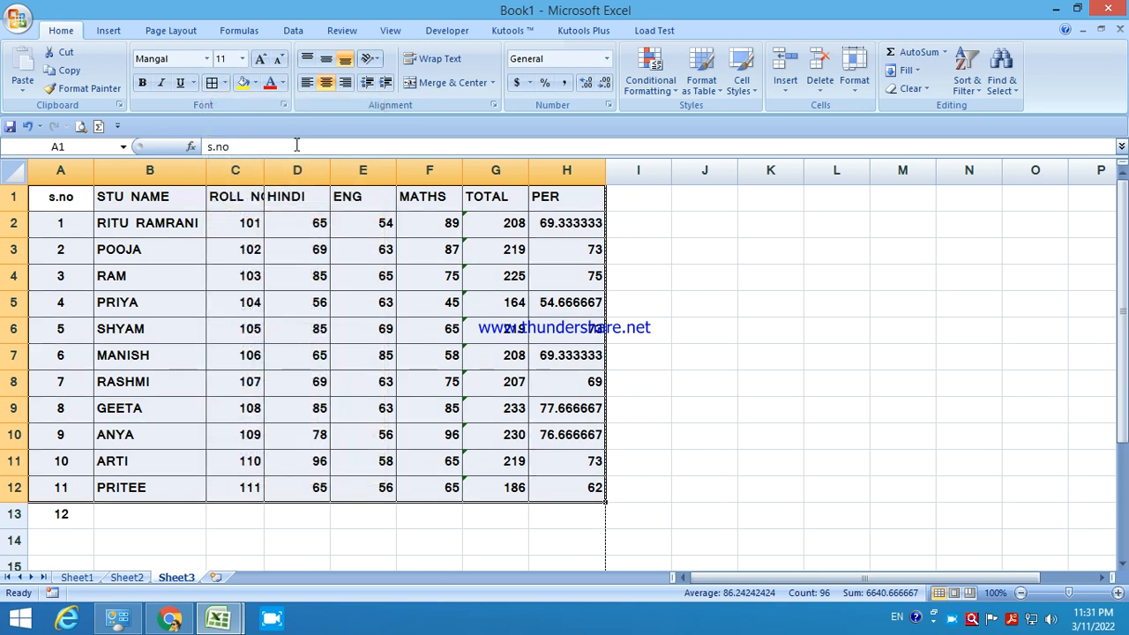
# Clear the middle alignment and center all marksheet contents horizontally.
pyautogui.click(324, 62)
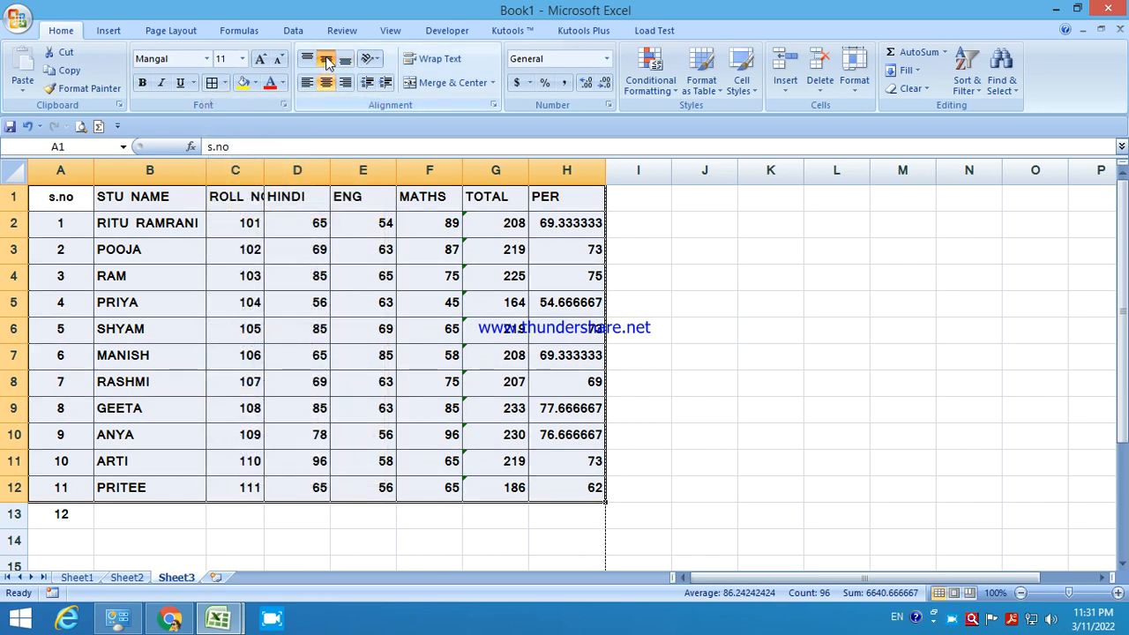
pyautogui.click(326, 60)
pyautogui.click(326, 83)
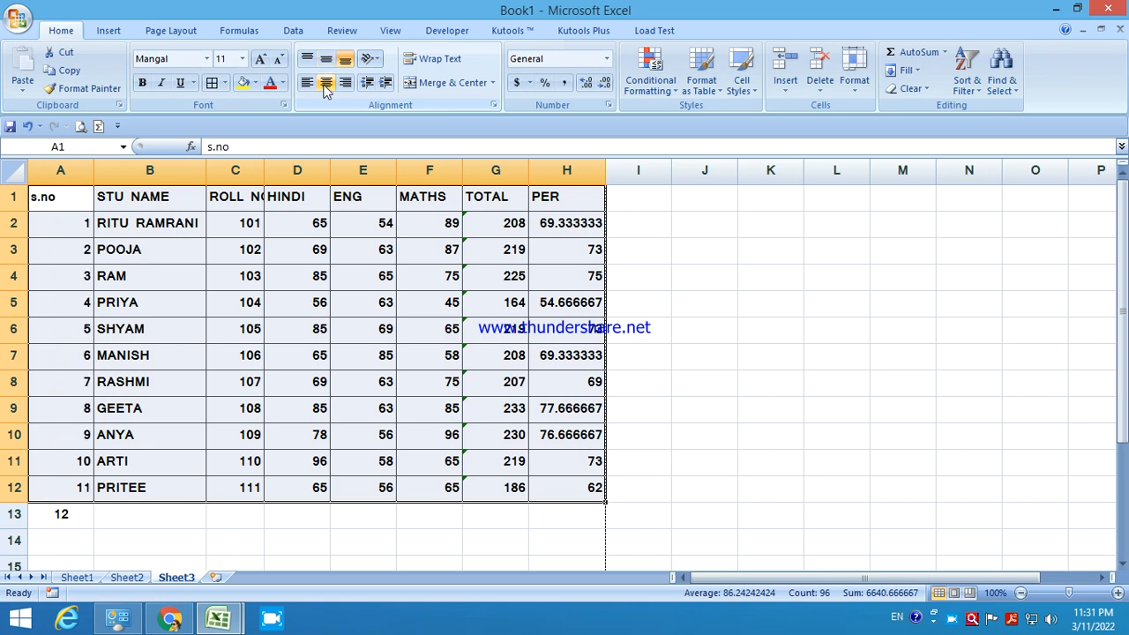
pyautogui.click(325, 86)
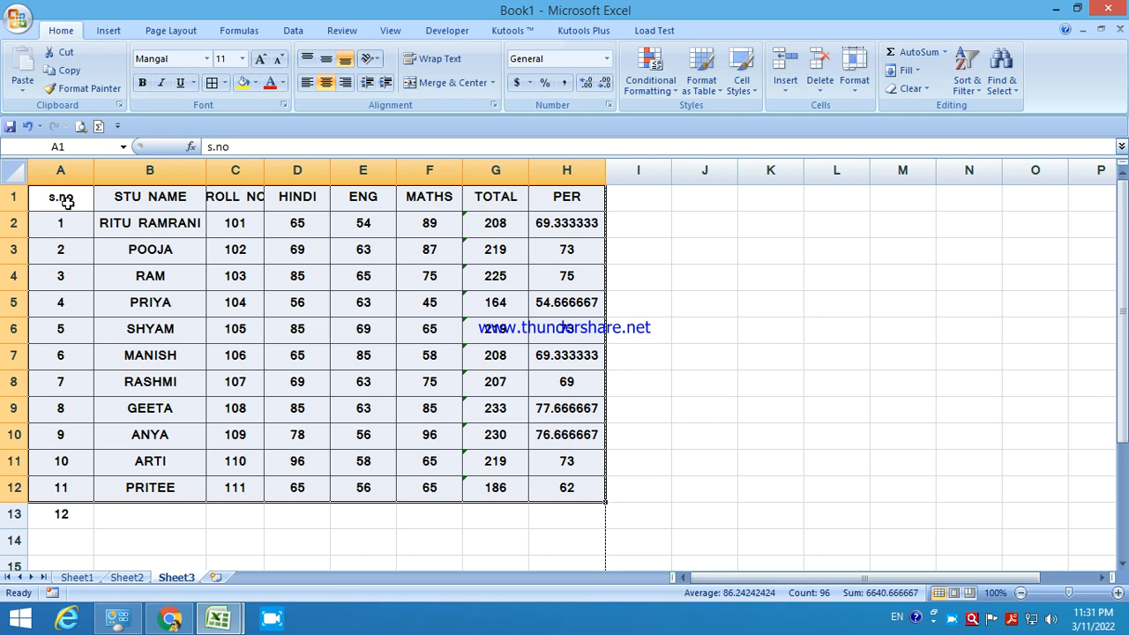
pyautogui.click(17, 18)
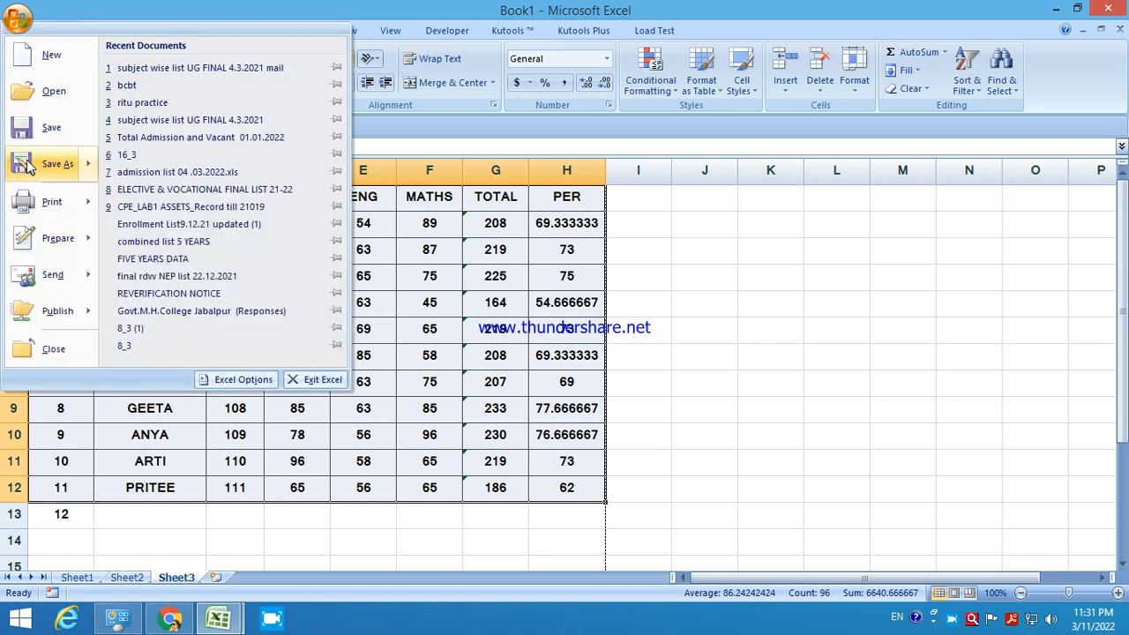
# View the bordered marksheet in print preview, then close the preview.
pyautogui.moveTo(33, 212)
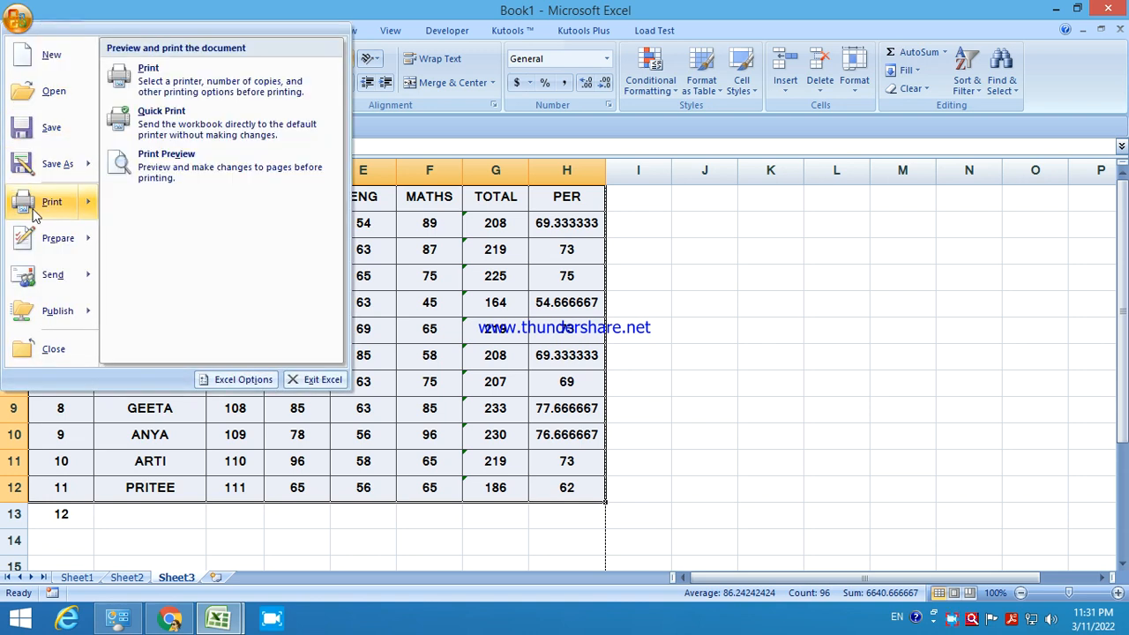
pyautogui.click(164, 169)
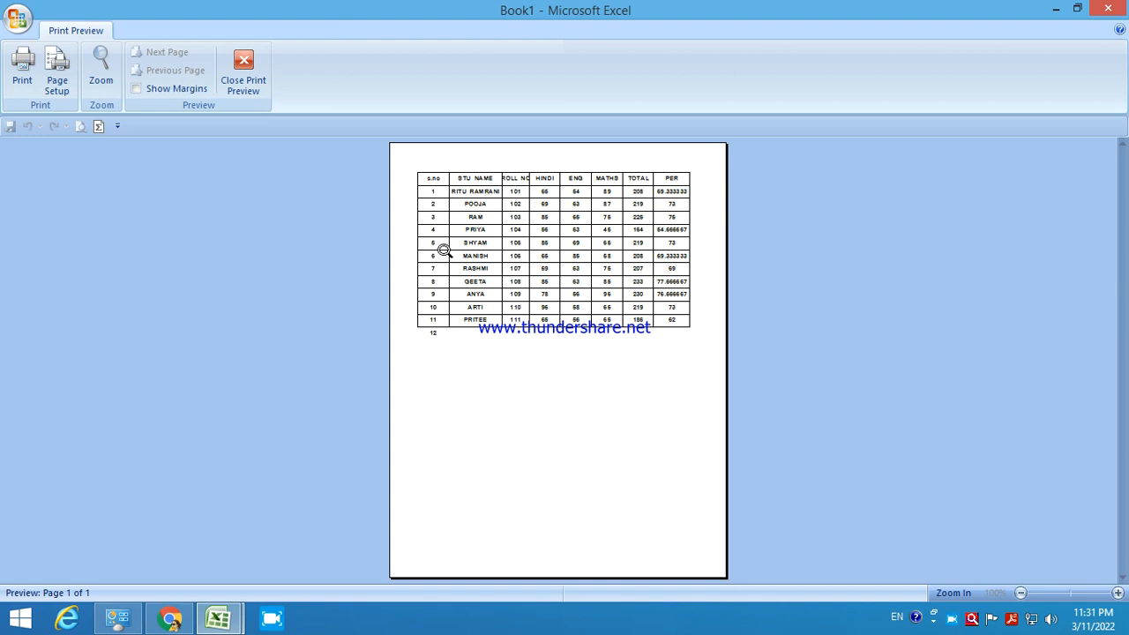
pyautogui.click(243, 72)
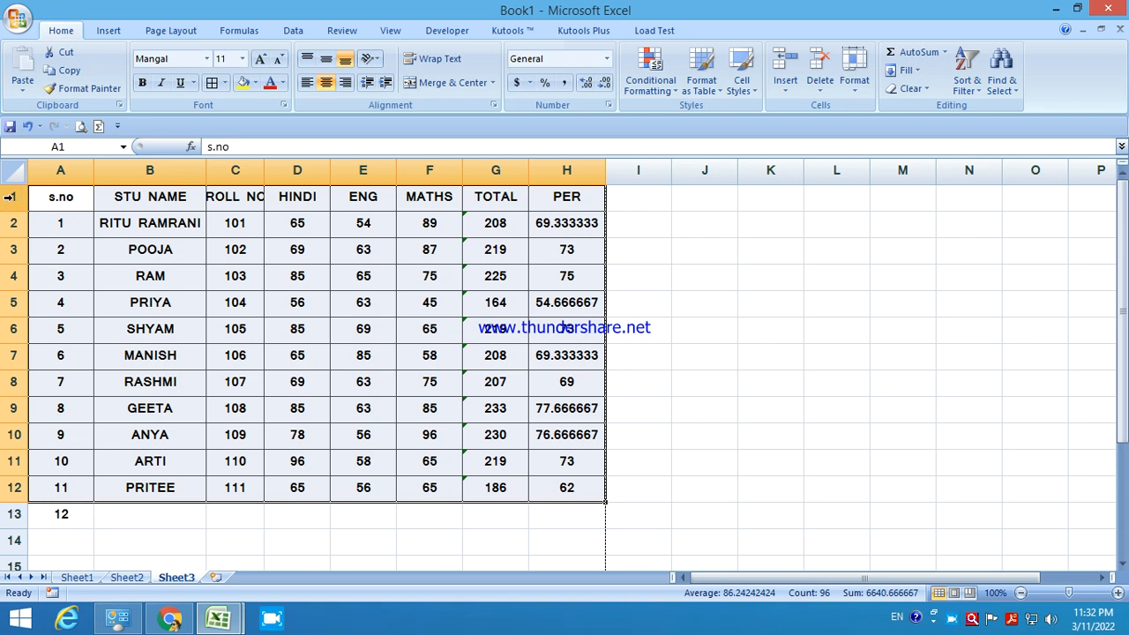
# Insert a blank row above the marksheet headings.
pyautogui.click(57, 198)
pyautogui.rightClick(59, 196)
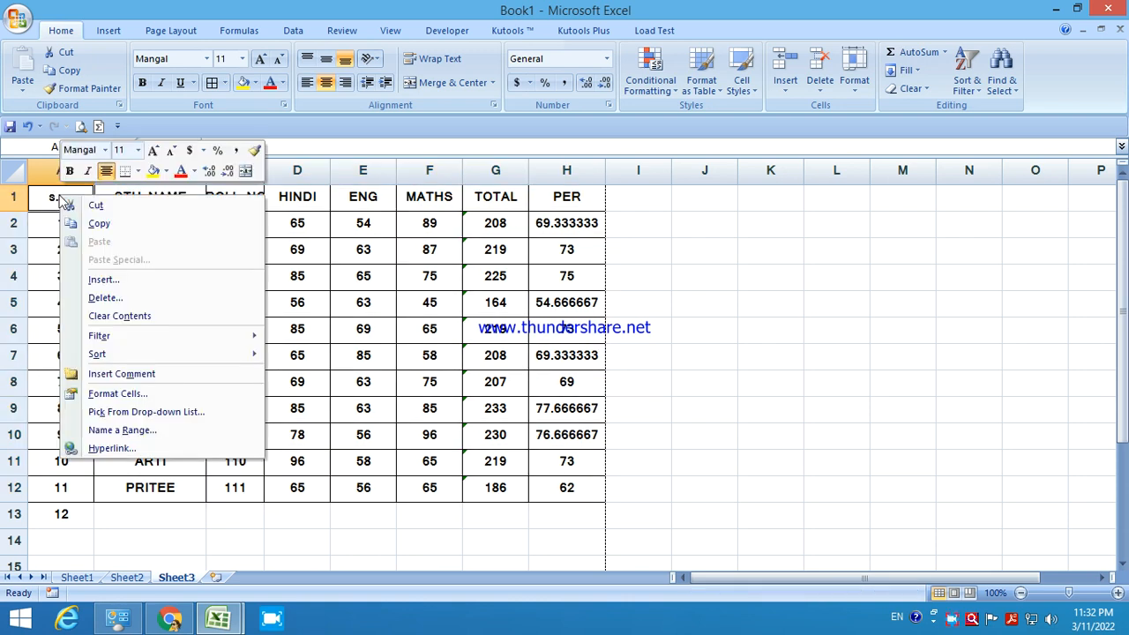
pyautogui.click(100, 280)
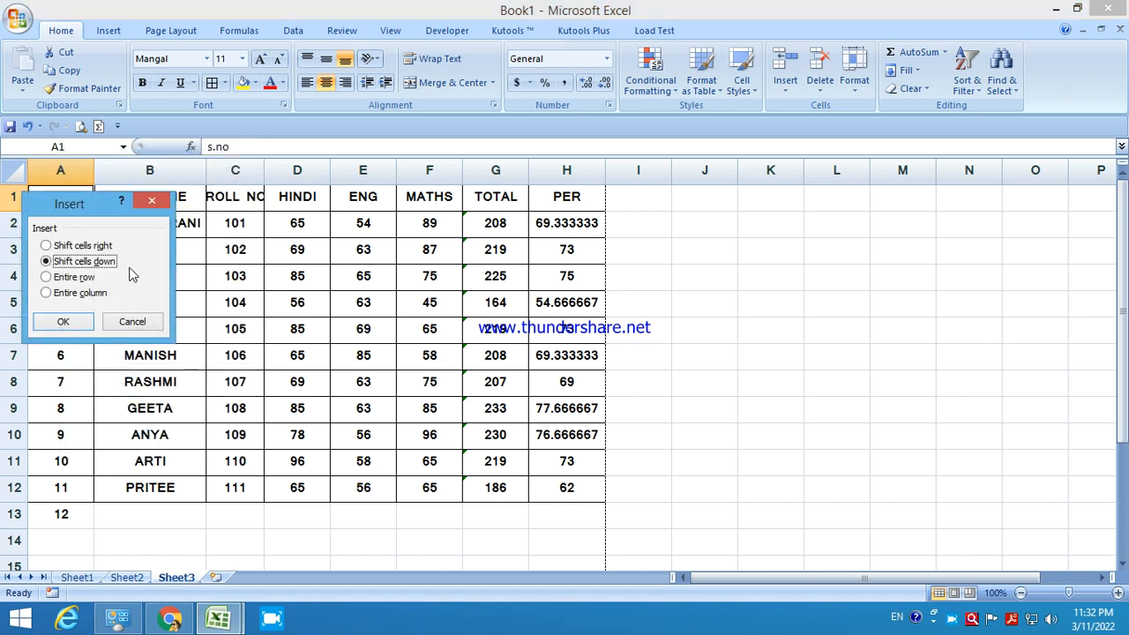
pyautogui.click(133, 323)
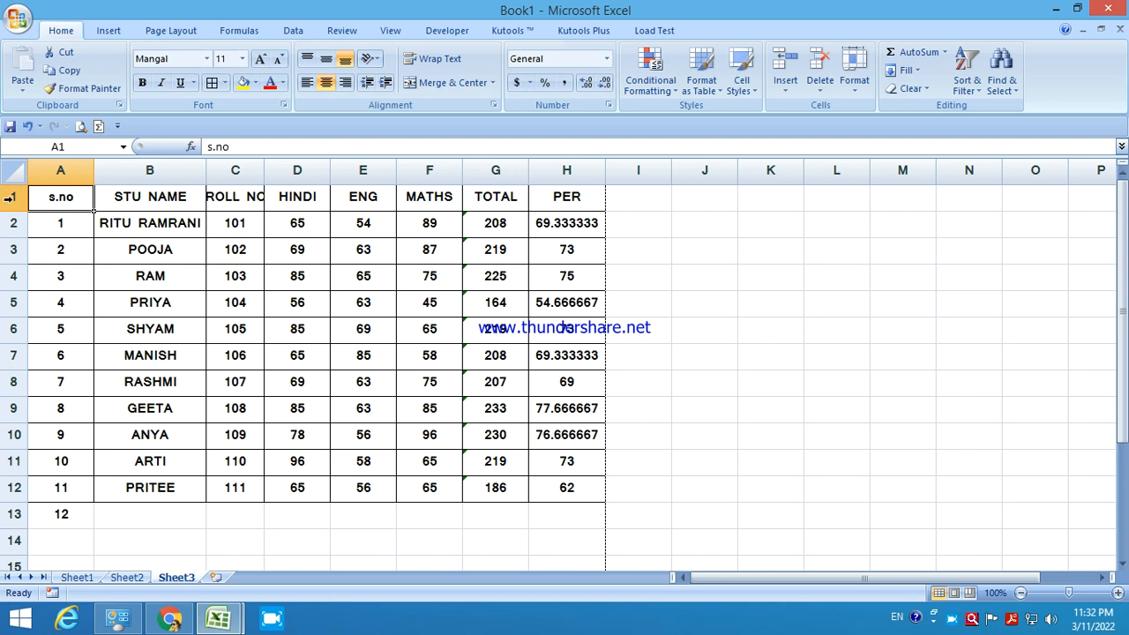
pyautogui.click(11, 198)
pyautogui.rightClick(13, 201)
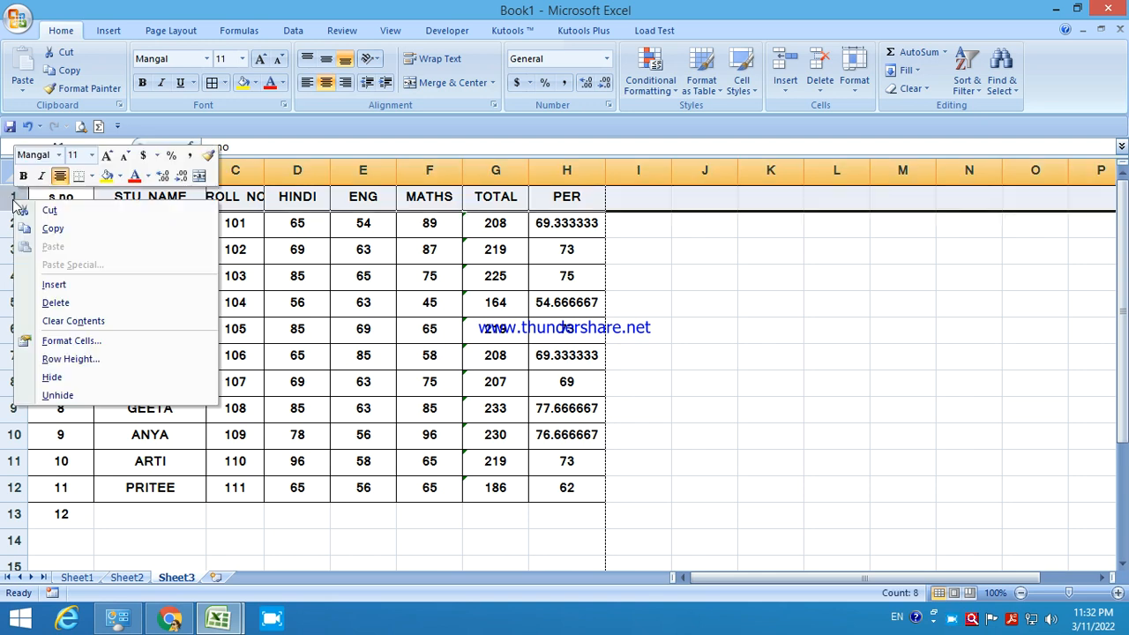
pyautogui.click(53, 284)
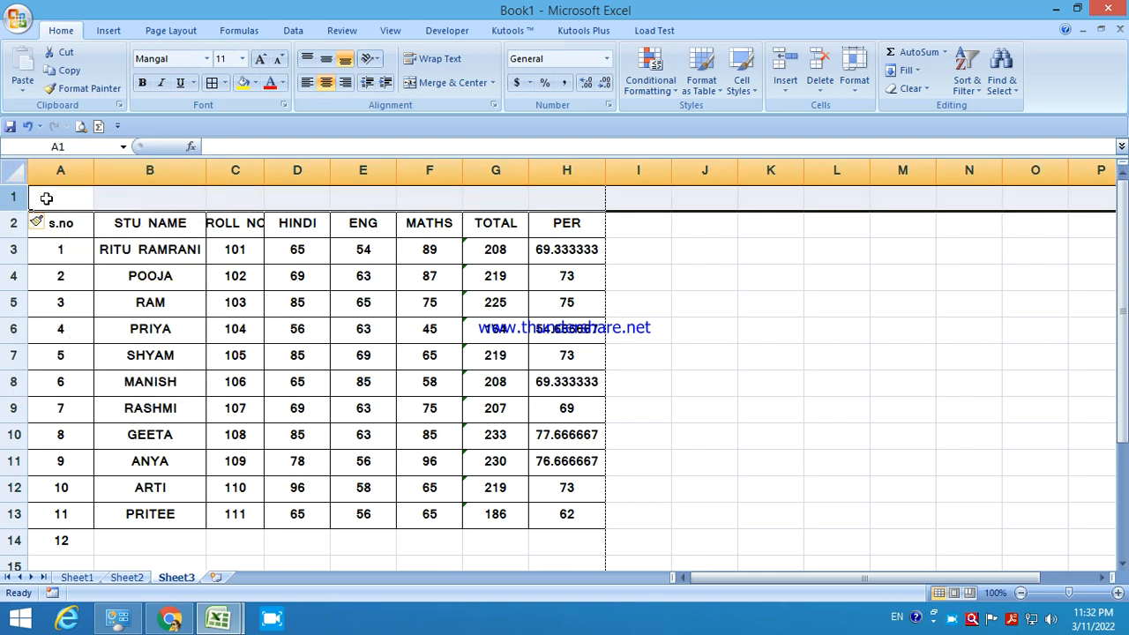
# Merge and center A1:H1 and enter the title LAKSHYA BASIC ACEDEMY.
pyautogui.click(45, 198)
pyautogui.moveTo(53, 198); pyautogui.dragTo(557, 201)
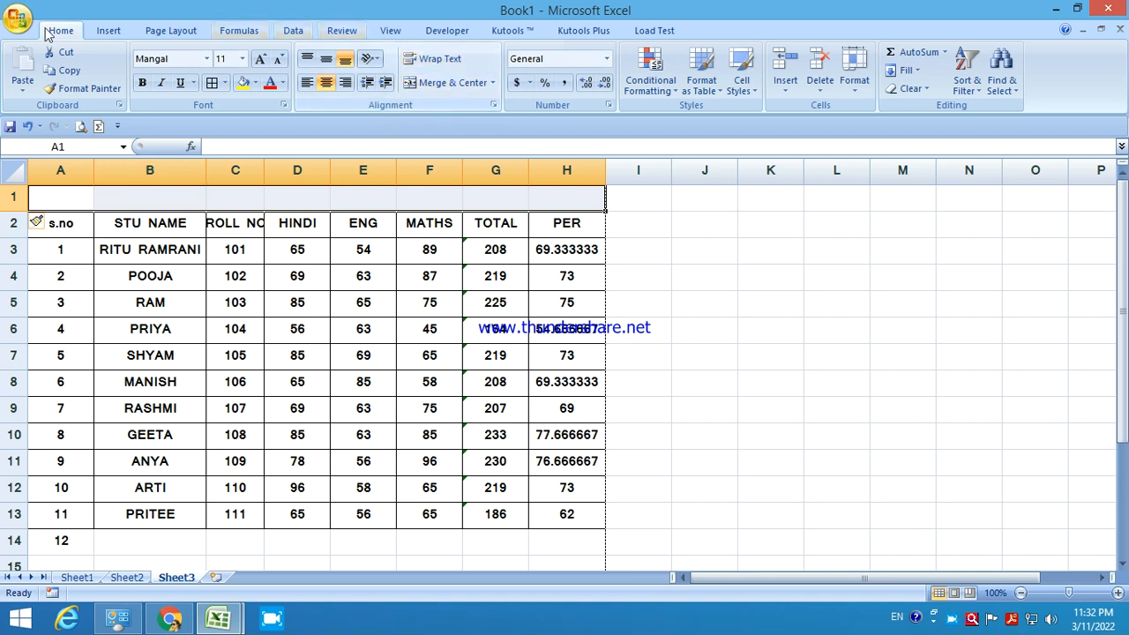
pyautogui.click(445, 83)
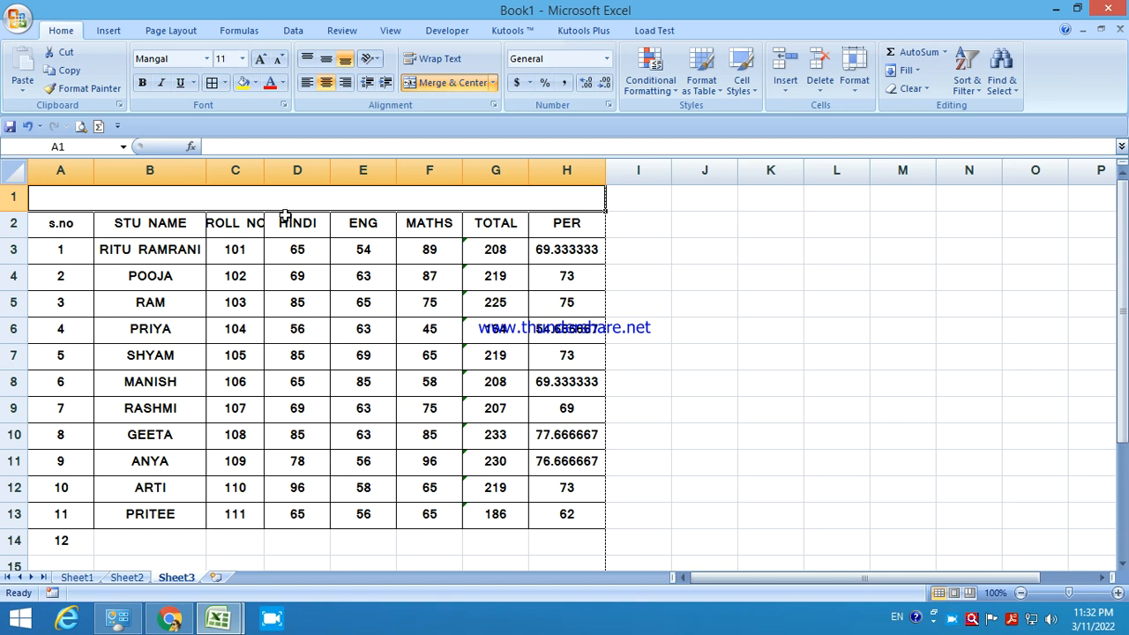
pyautogui.write('LAK')
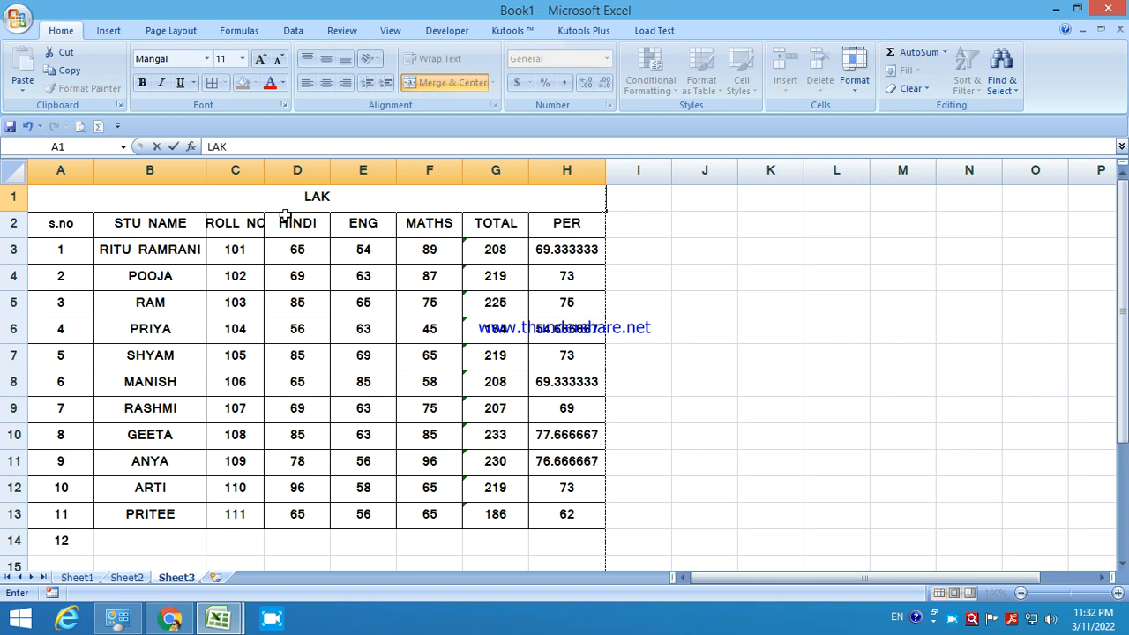
pyautogui.write('H')
pyautogui.press('BackSpace')
pyautogui.write('SHYA BASIC A')
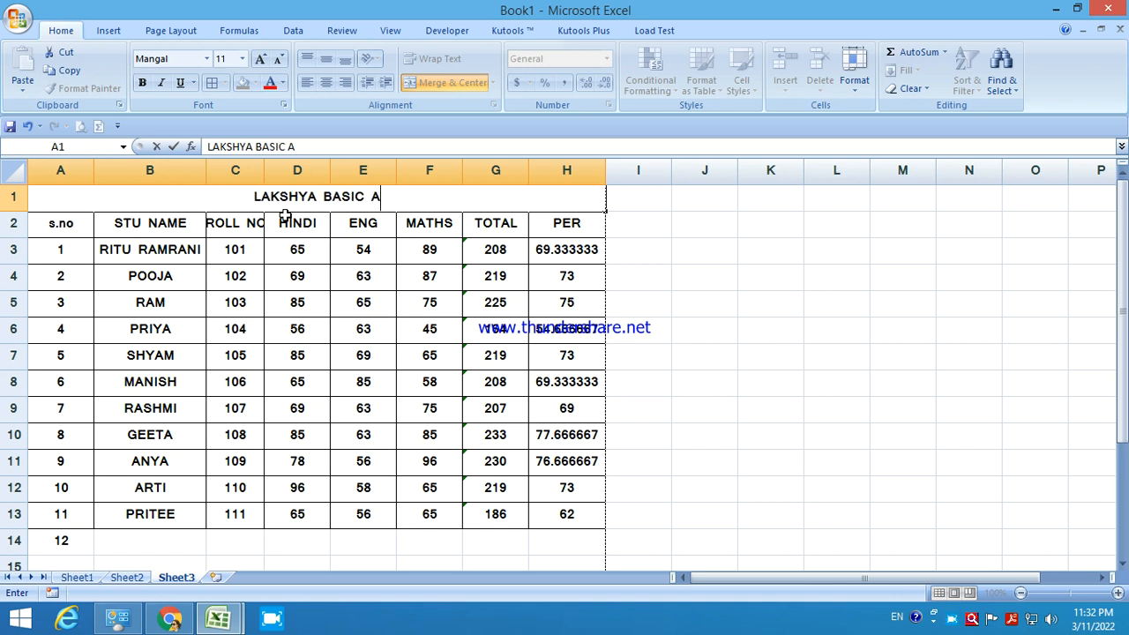
pyautogui.write('CEDEMY')
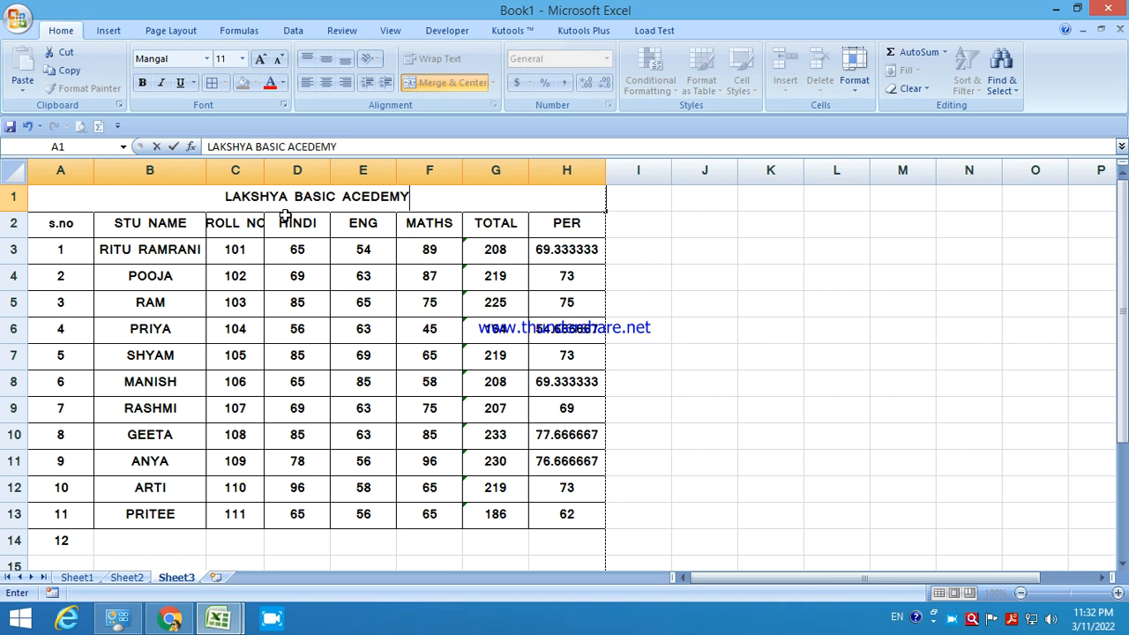
pyautogui.press('Return')
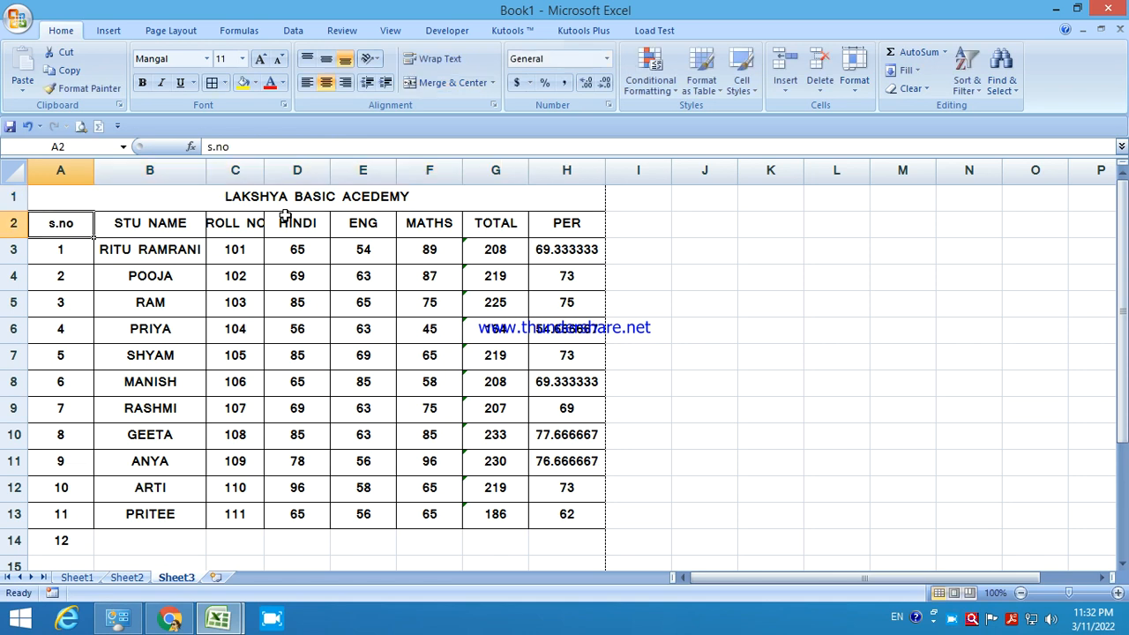
# Insert a blank row between the academy title and the column headings.
pyautogui.click(368, 198)
pyautogui.click(319, 277)
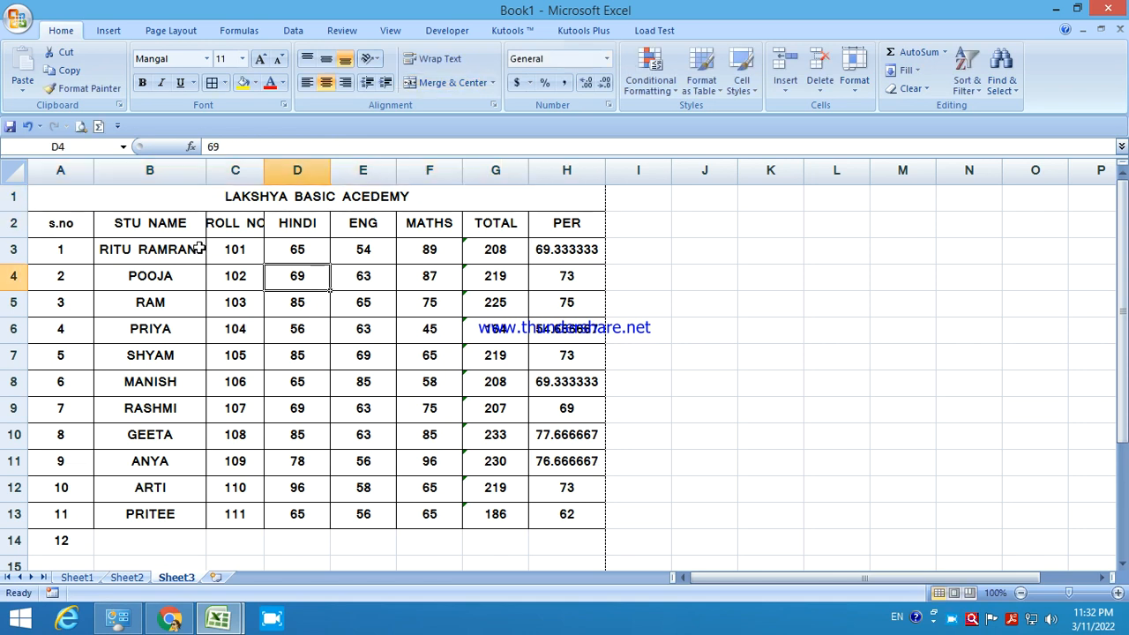
pyautogui.click(13, 223)
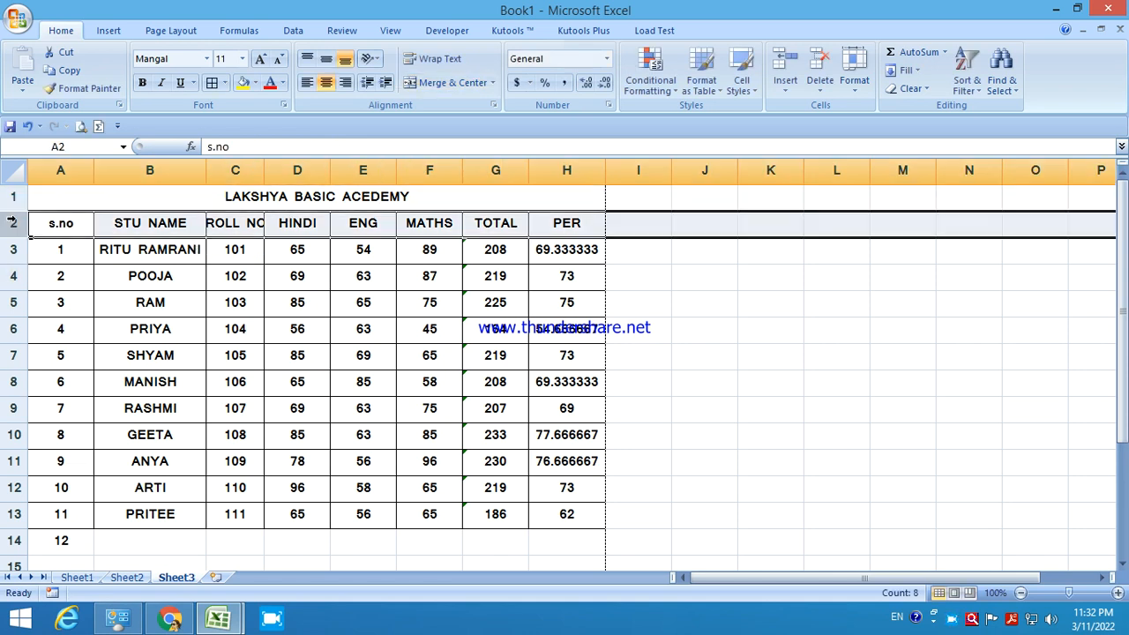
pyautogui.rightClick(13, 222)
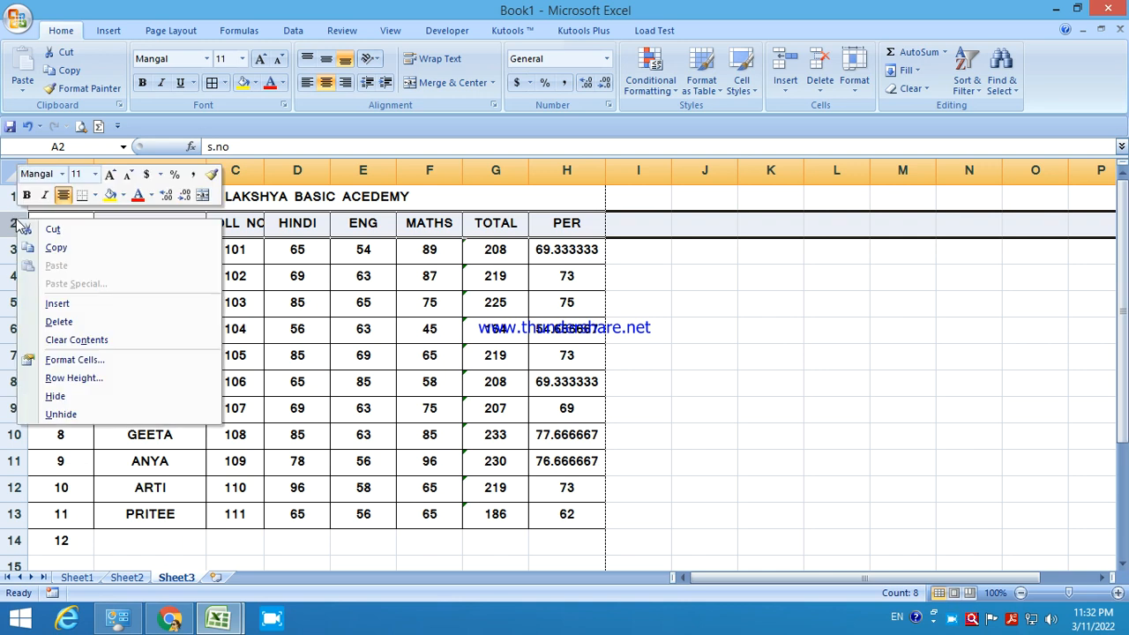
pyautogui.click(53, 302)
# Merge and center A2:H2 and type the subtitle LIST OF STUDENTS.
pyautogui.moveTo(61, 221); pyautogui.dragTo(564, 227)
pyautogui.click(446, 82)
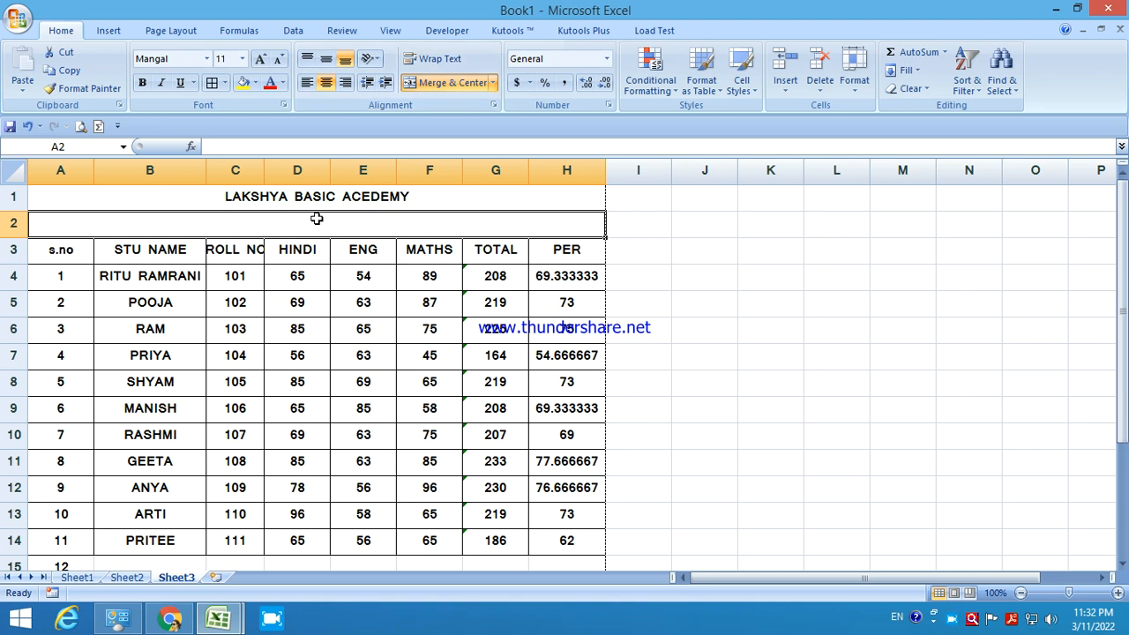
pyautogui.write('LIS')
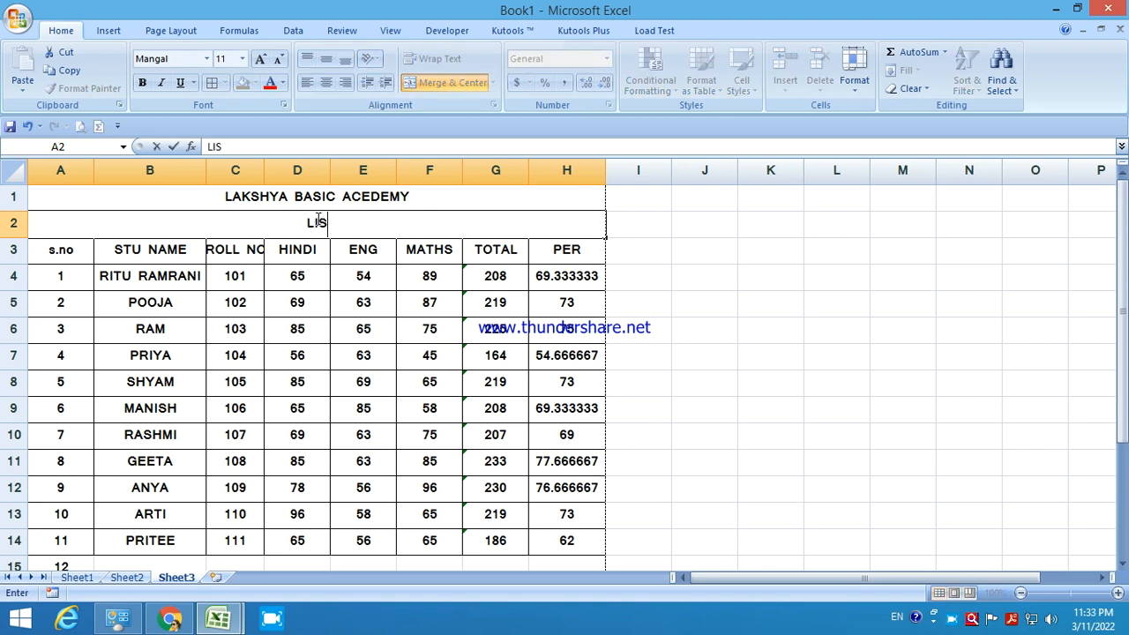
pyautogui.write('T IF STU')
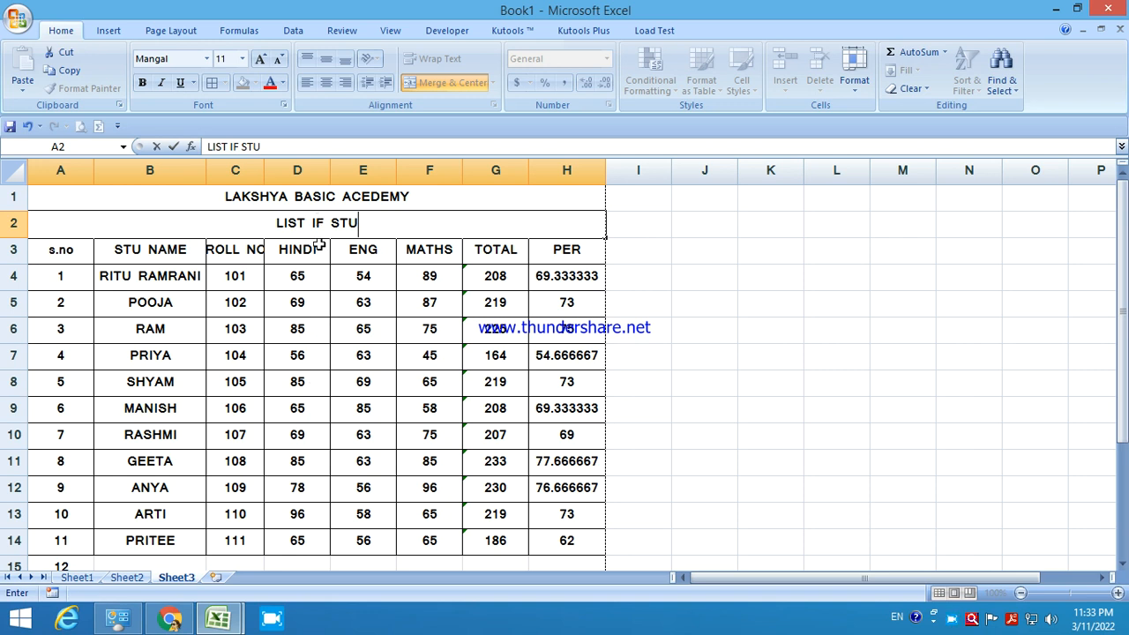
pyautogui.press('Delete')
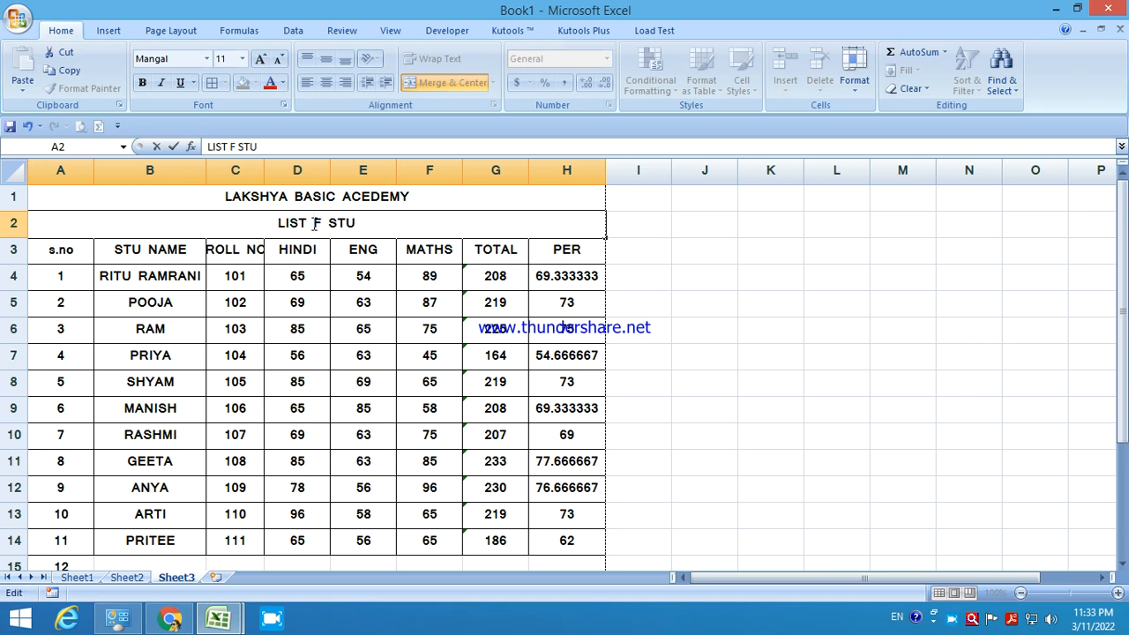
pyautogui.write('OF STUDENTS')
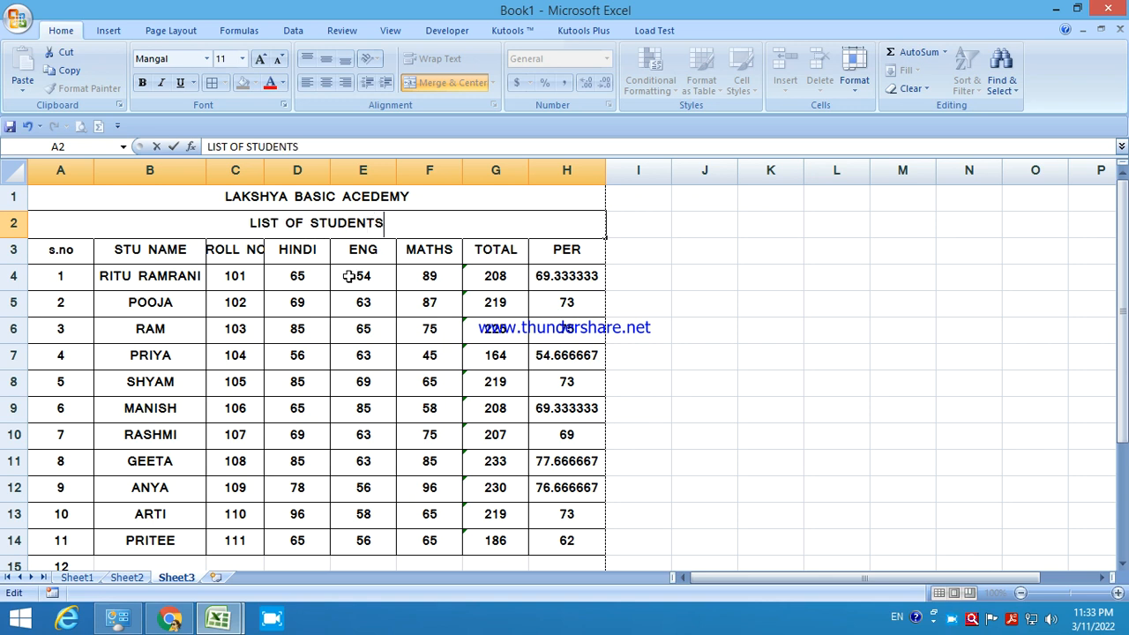
pyautogui.click(349, 276)
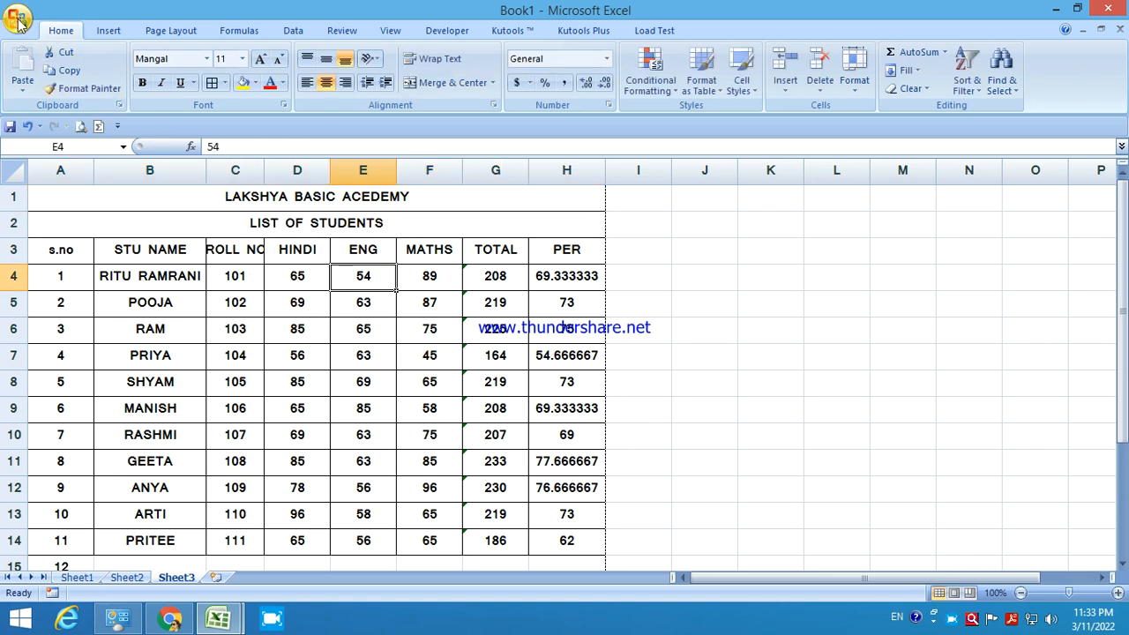
# Preview the page, then clear the stray 12 below the table.
pyautogui.hotkey('ctrl', 'F2')
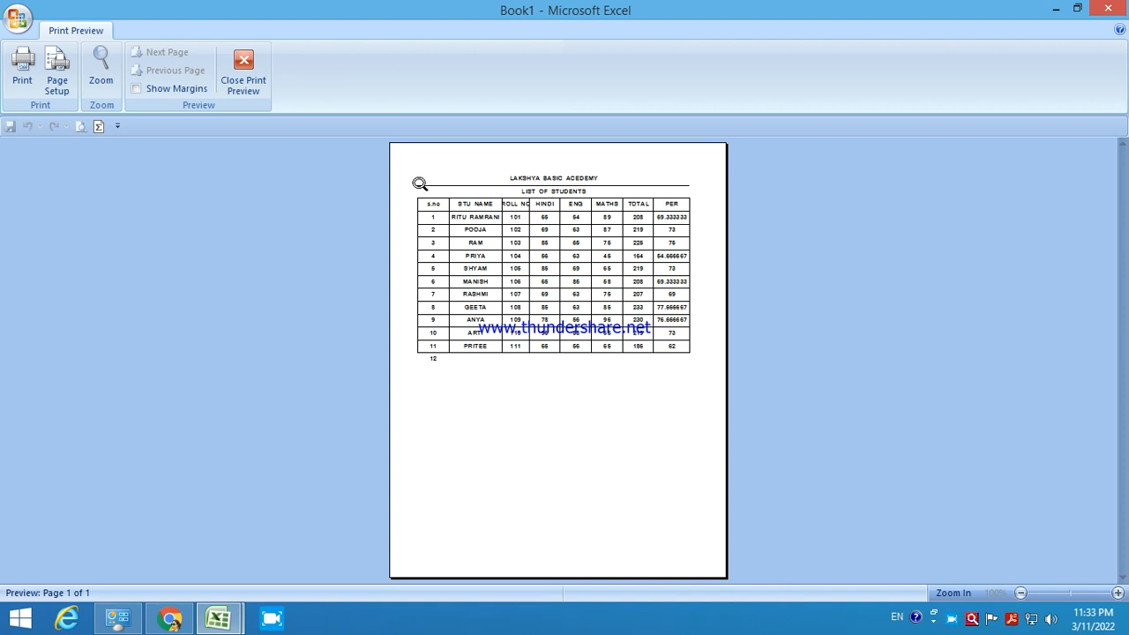
pyautogui.click(245, 89)
pyautogui.scroll(-3, 133, 521)
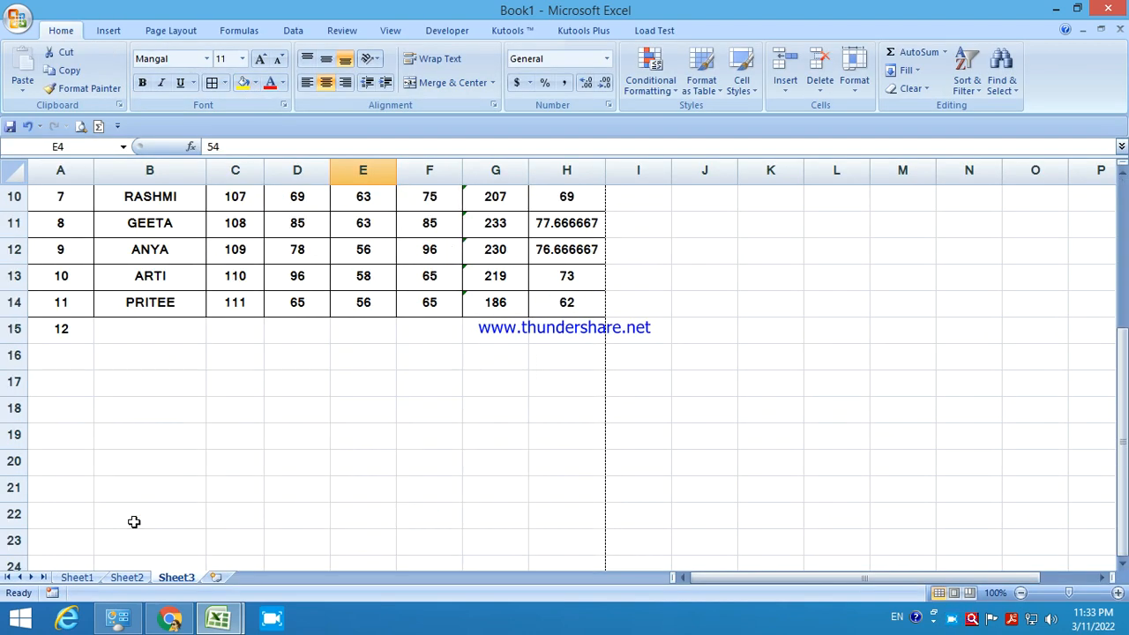
pyautogui.click(78, 332)
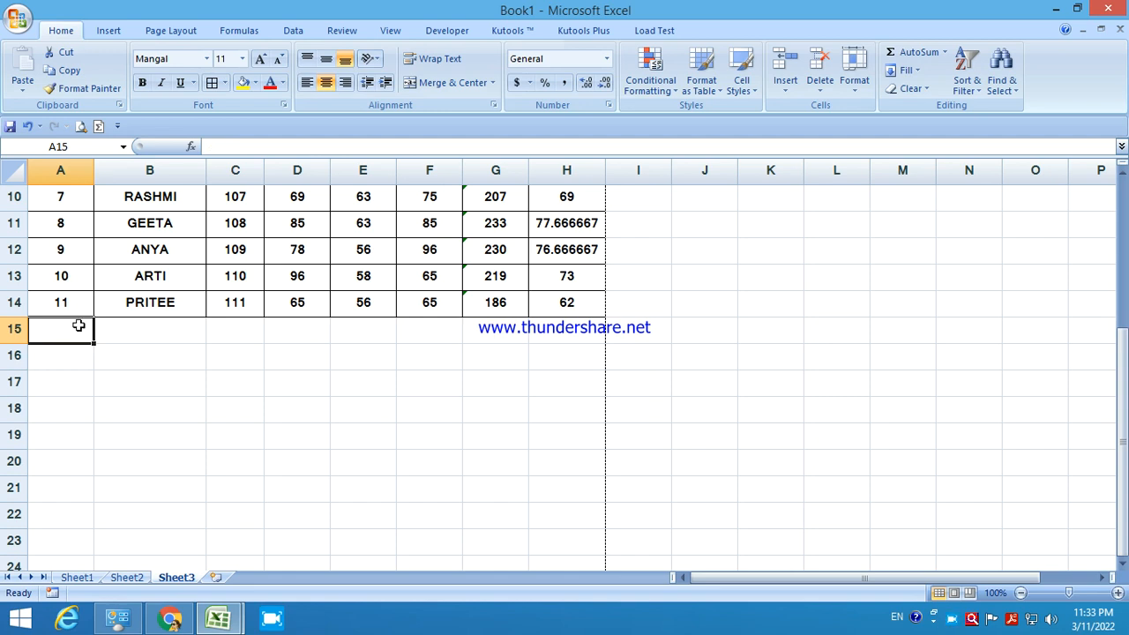
# Apply all borders to the title rows A1:H3 and recheck the print preview.
pyautogui.scroll(3, 274, 561)
pyautogui.moveTo(221, 197); pyautogui.dragTo(219, 249)
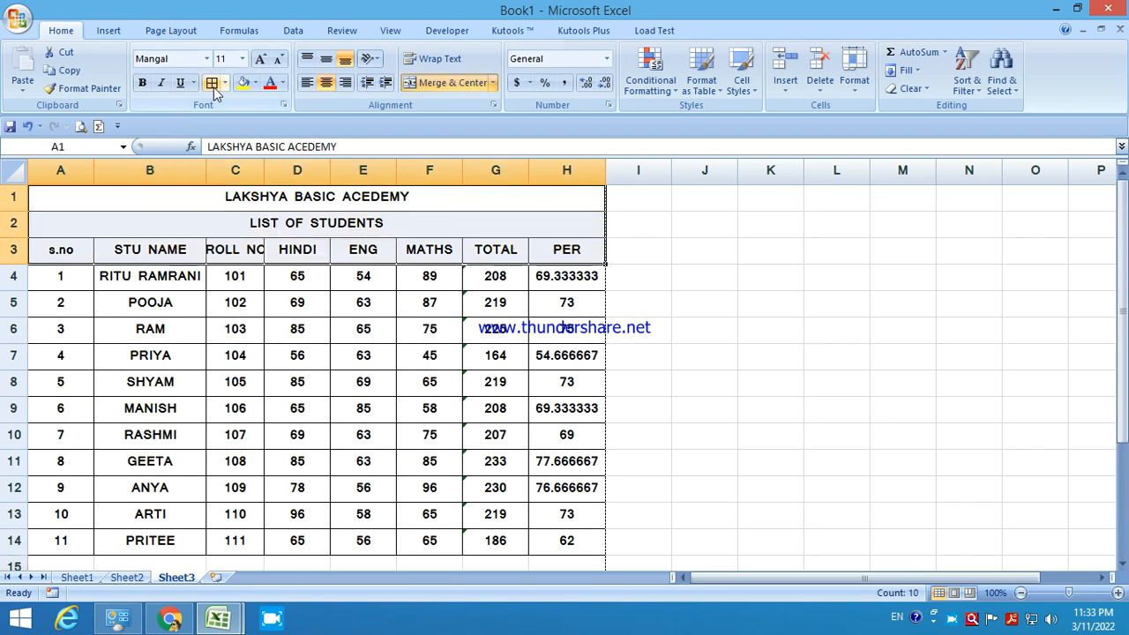
pyautogui.hotkey('ctrl', 'F2')
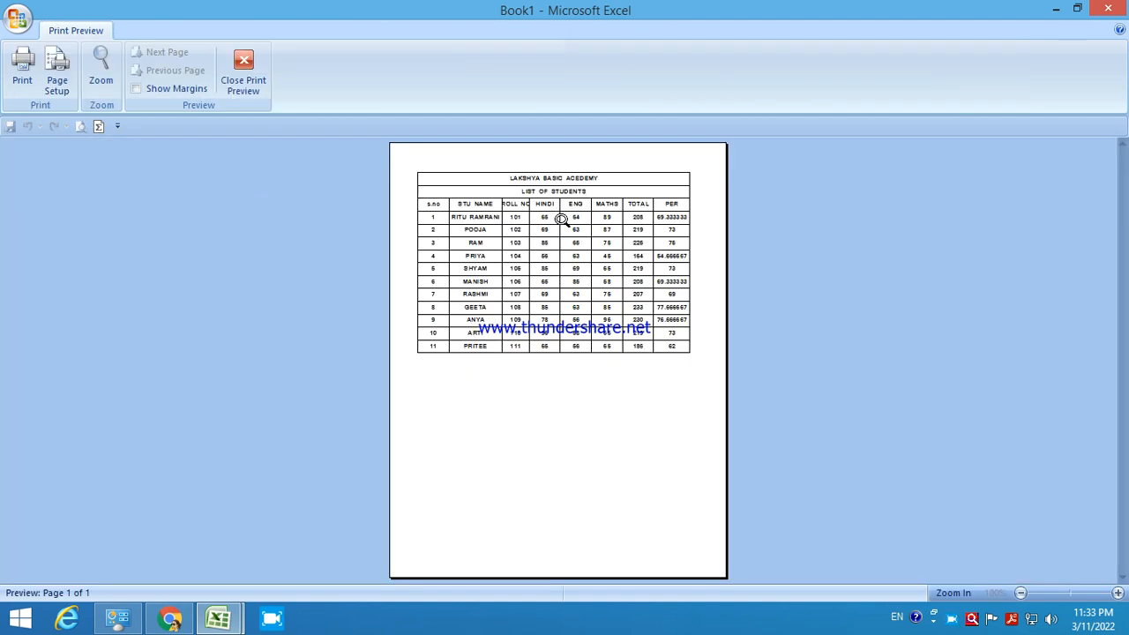
pyautogui.click(244, 75)
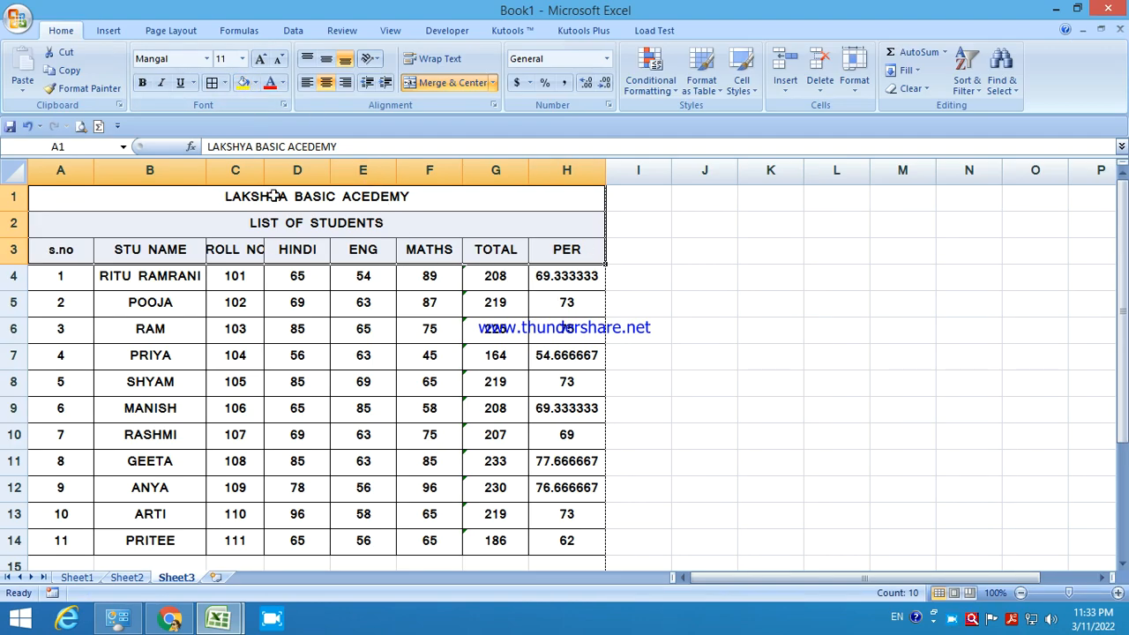
# Insert an F NAME column before ROLL NO and fill in a name for each student.
pyautogui.rightClick(234, 173)
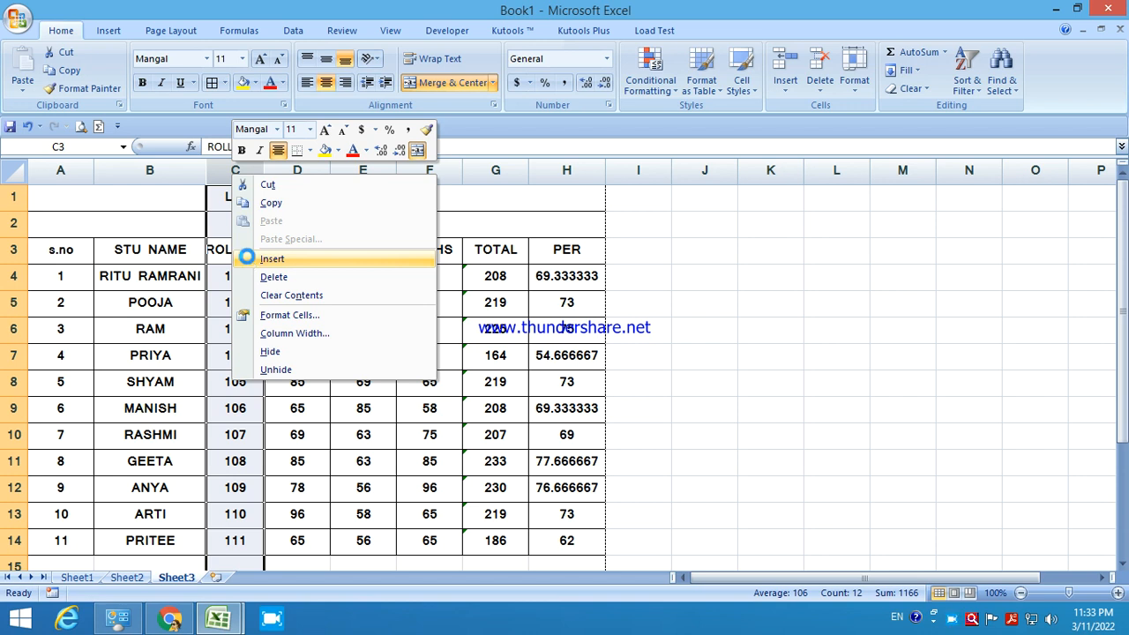
pyautogui.click(251, 260)
pyautogui.click(245, 254)
pyautogui.write('F NAME')
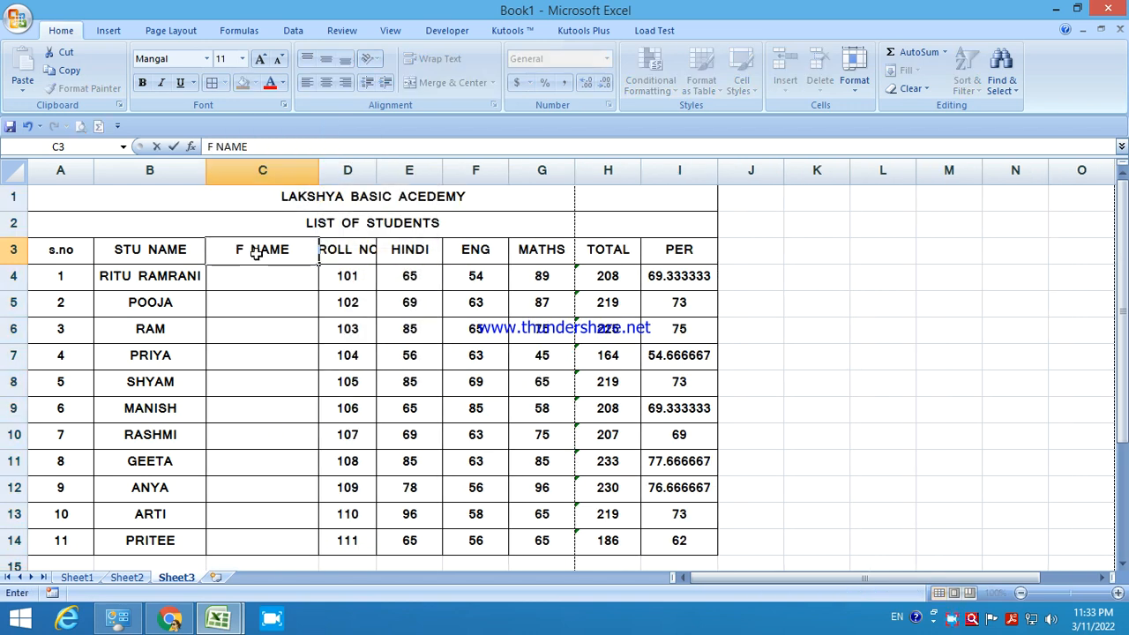
pyautogui.press('Return')
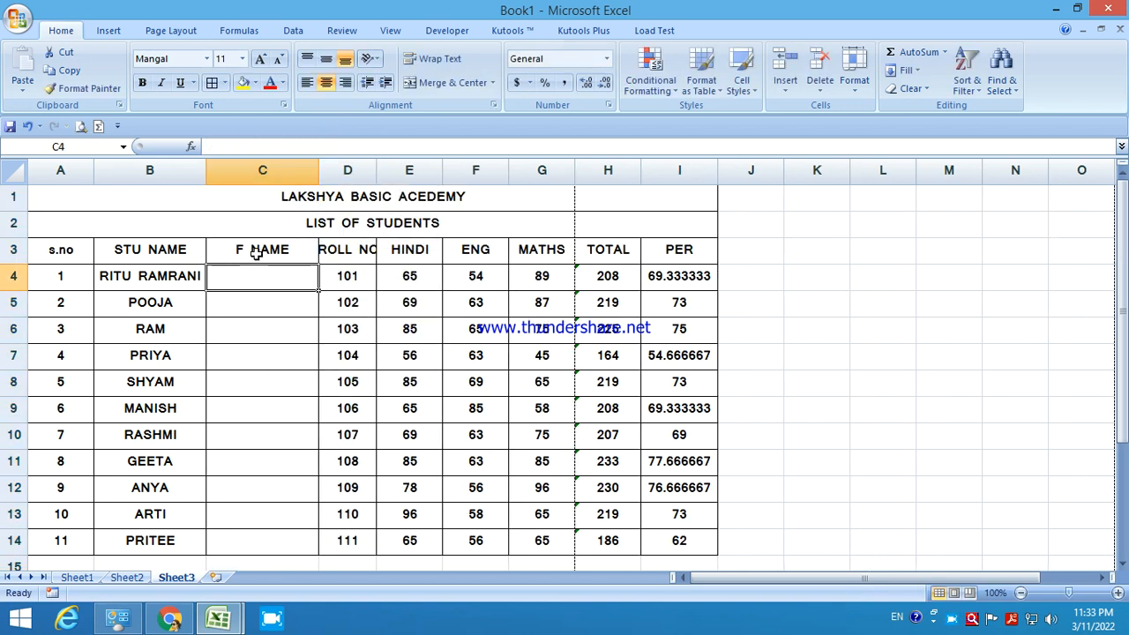
pyautogui.write('DFSF DSF DFSF SDF SA DFSF SADF SDF FSA DF')
pyautogui.press('Return')
pyautogui.write('SDF')
pyautogui.press('Return')
pyautogui.press('Return')
pyautogui.write('SDF')
pyautogui.scroll(1, 385, 528)
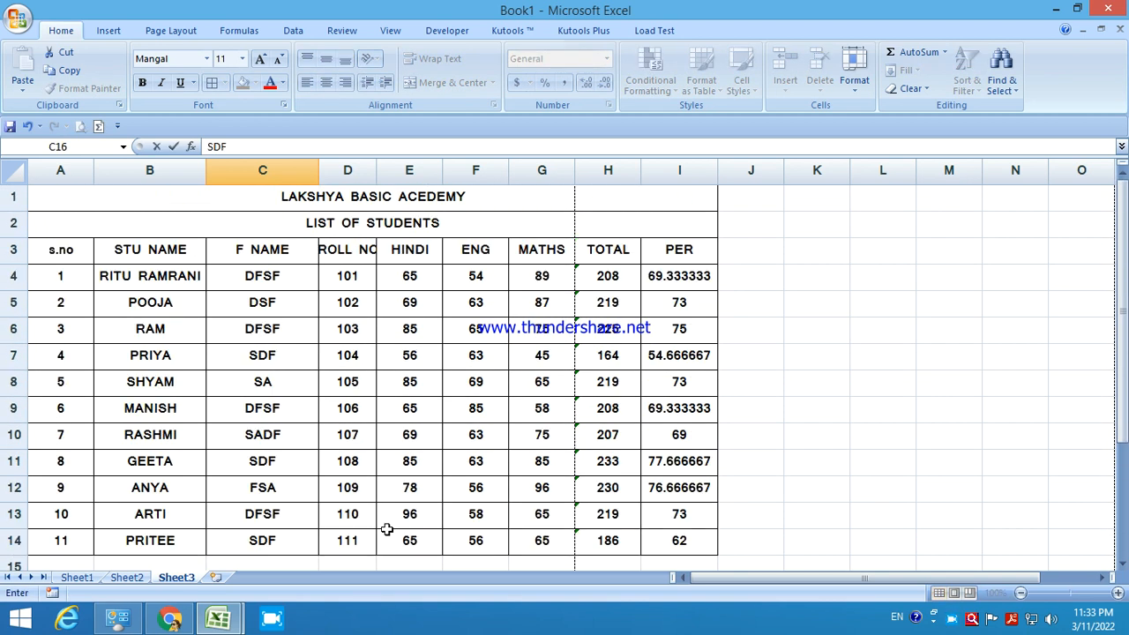
pyautogui.click(585, 206)
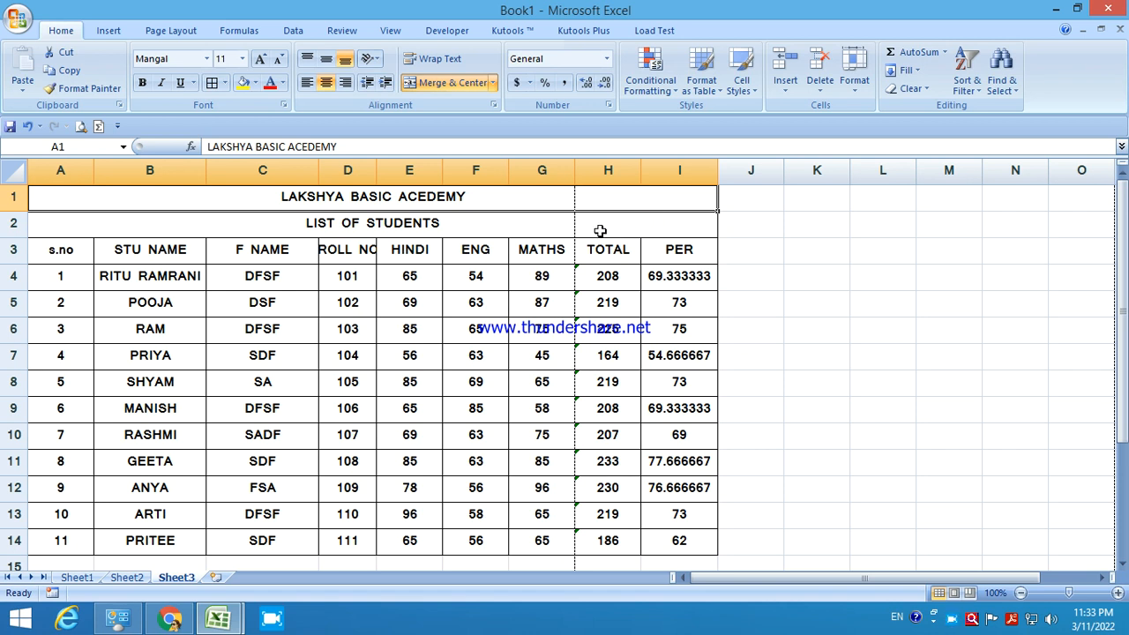
# Give the HINDI, ENG and MATHS columns a common width and narrow PER.
pyautogui.moveTo(405, 173); pyautogui.dragTo(565, 180)
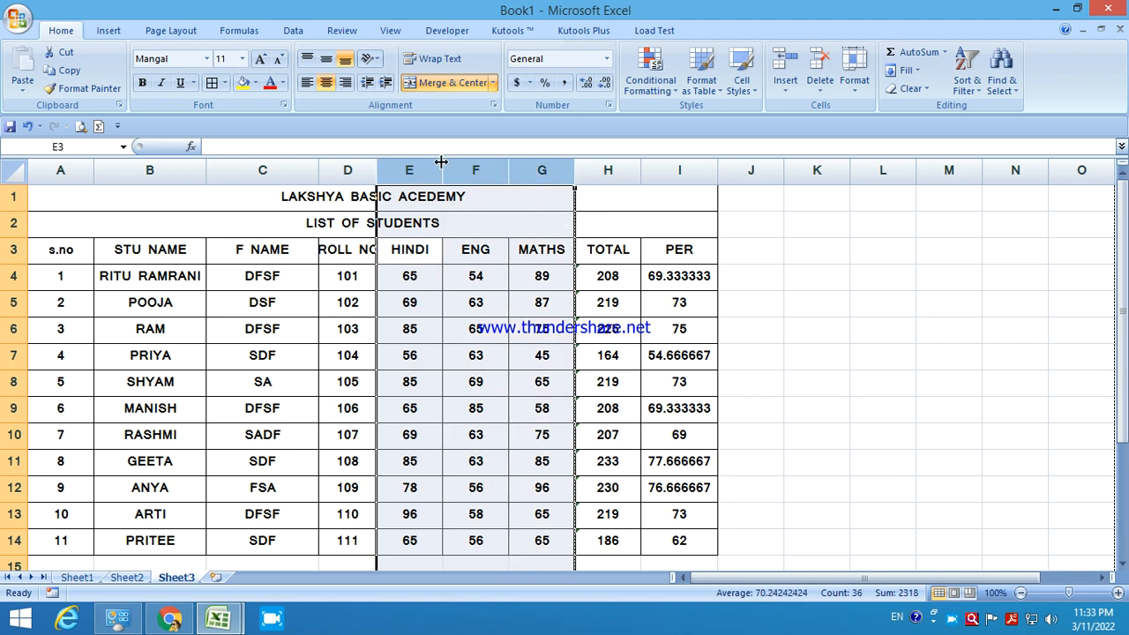
pyautogui.moveTo(442, 166); pyautogui.dragTo(431, 170)
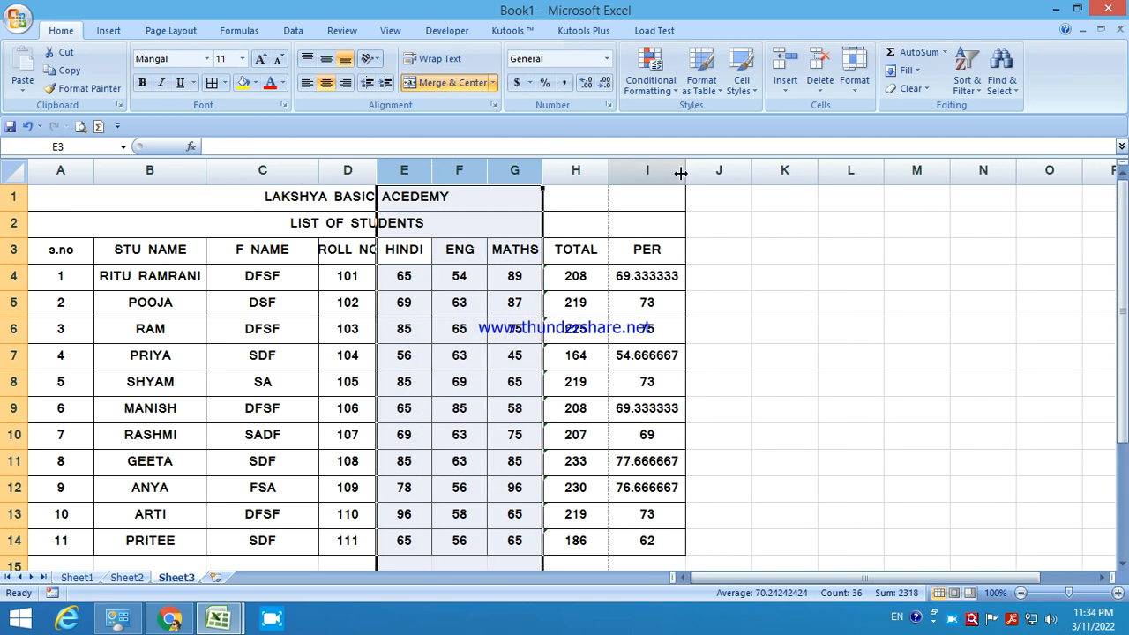
pyautogui.moveTo(686, 172); pyautogui.dragTo(599, 178)
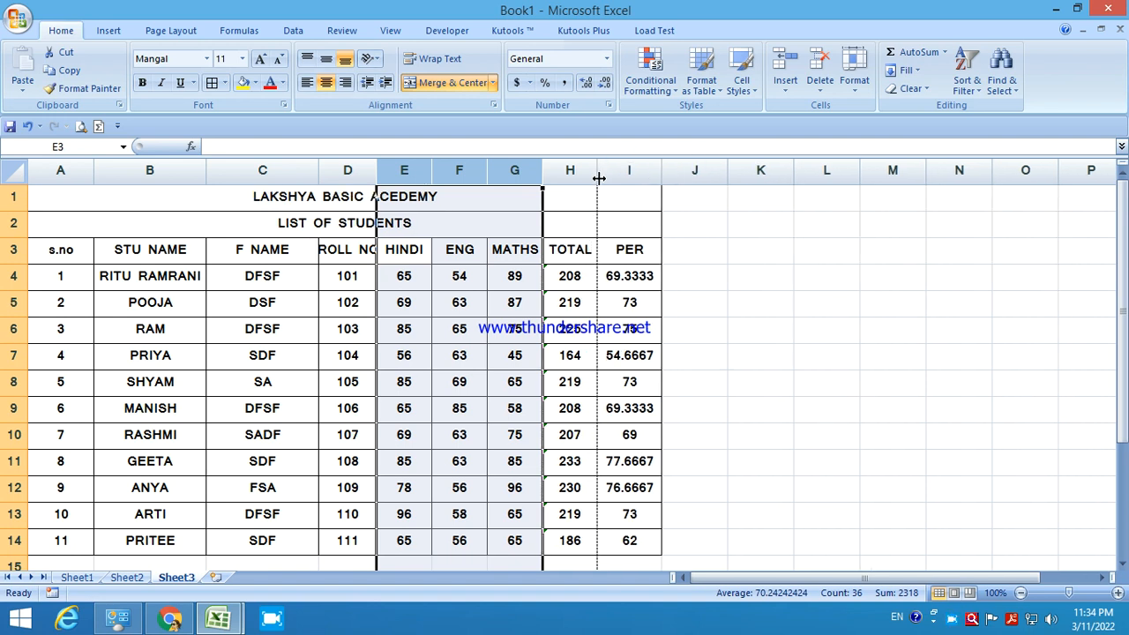
pyautogui.moveTo(432, 170); pyautogui.dragTo(444, 168)
pyautogui.click(502, 383)
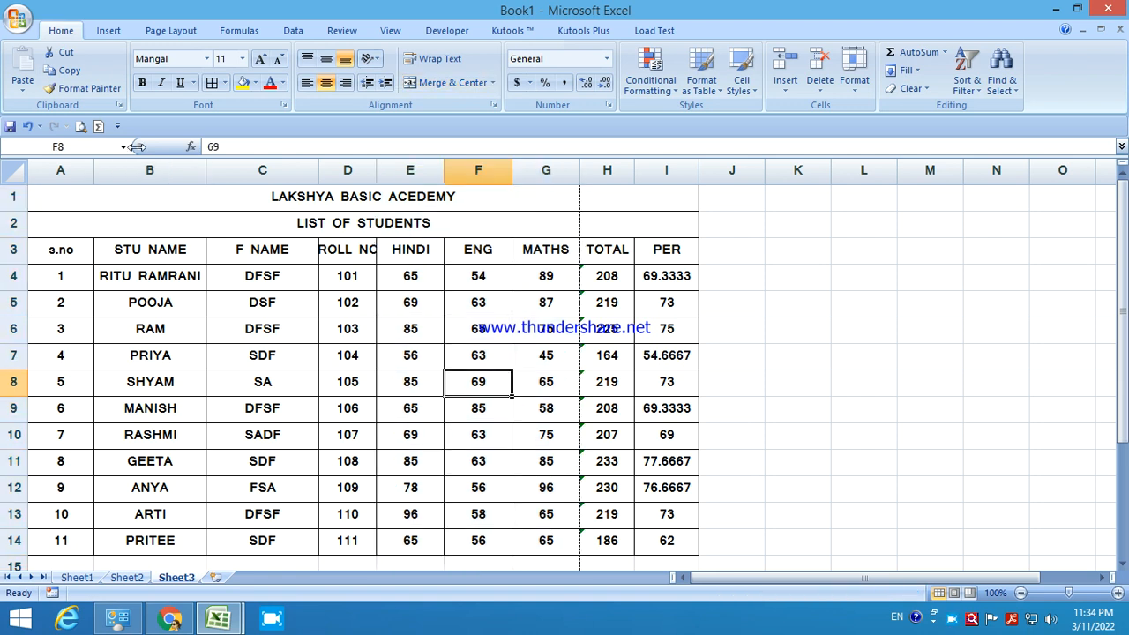
# Set the page orientation to Landscape.
pyautogui.click(165, 31)
pyautogui.click(167, 80)
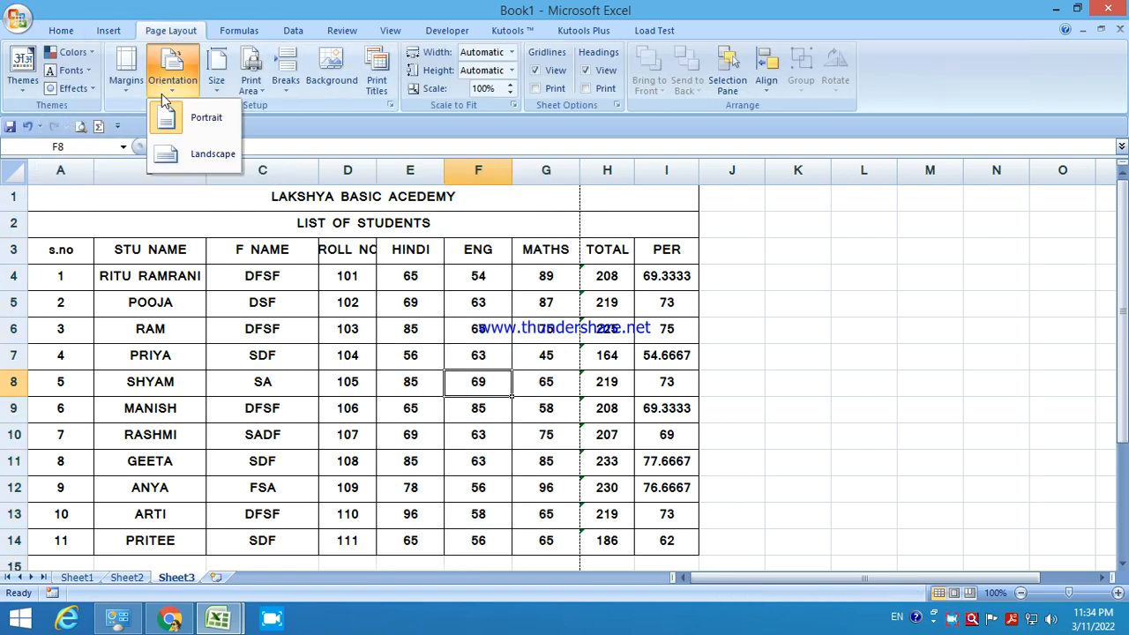
pyautogui.click(179, 163)
pyautogui.click(502, 431)
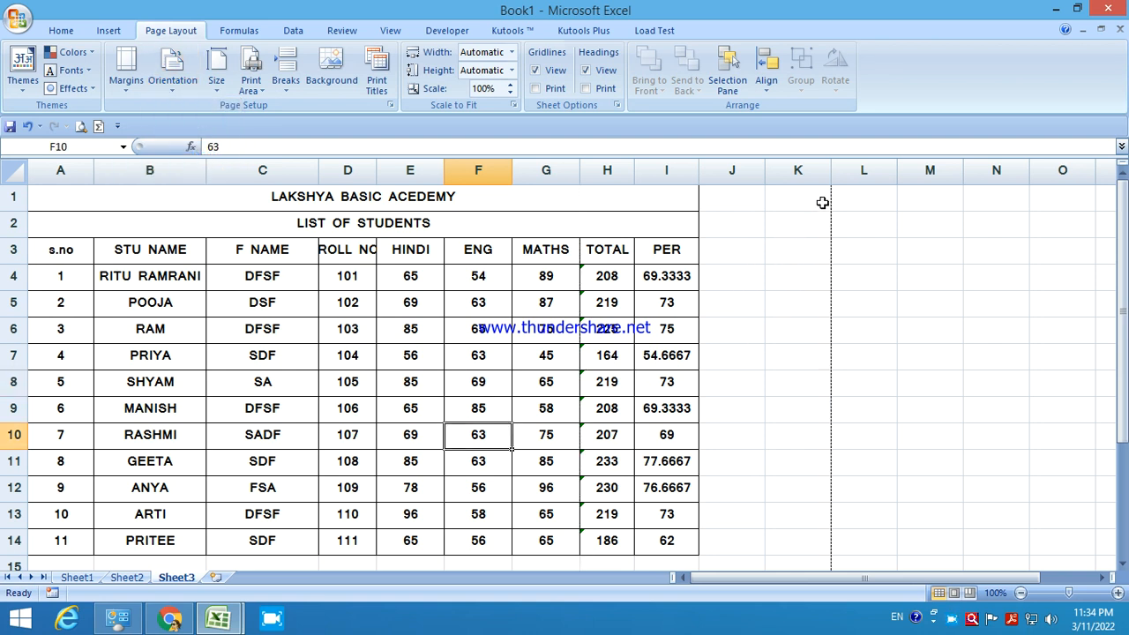
# Add the DIV heading in cell J3.
pyautogui.click(719, 257)
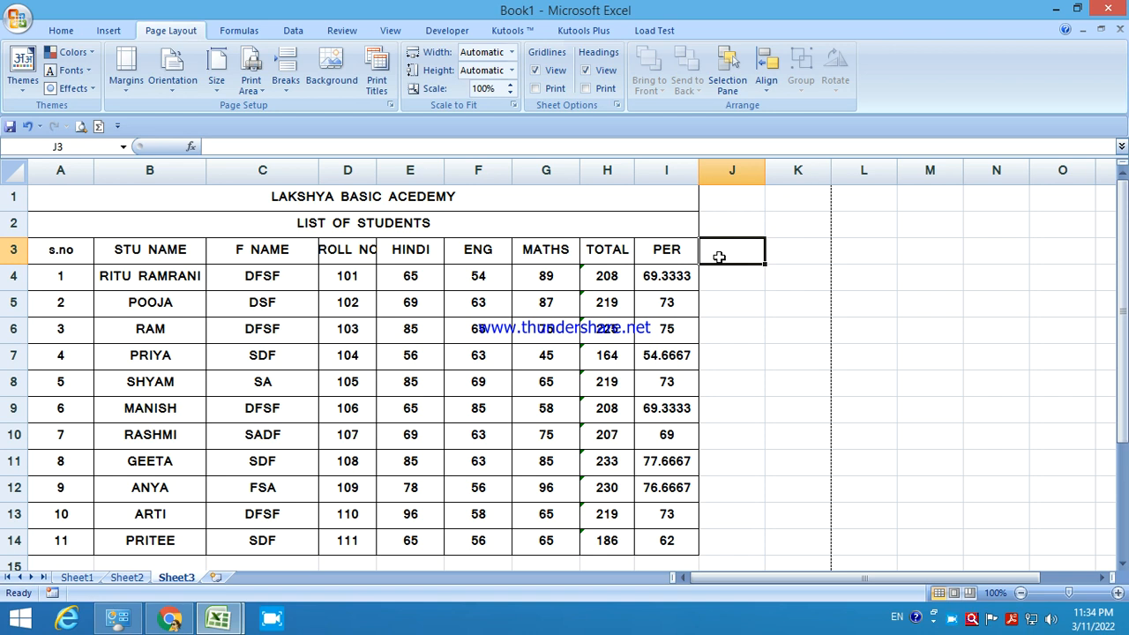
pyautogui.write('DIV')
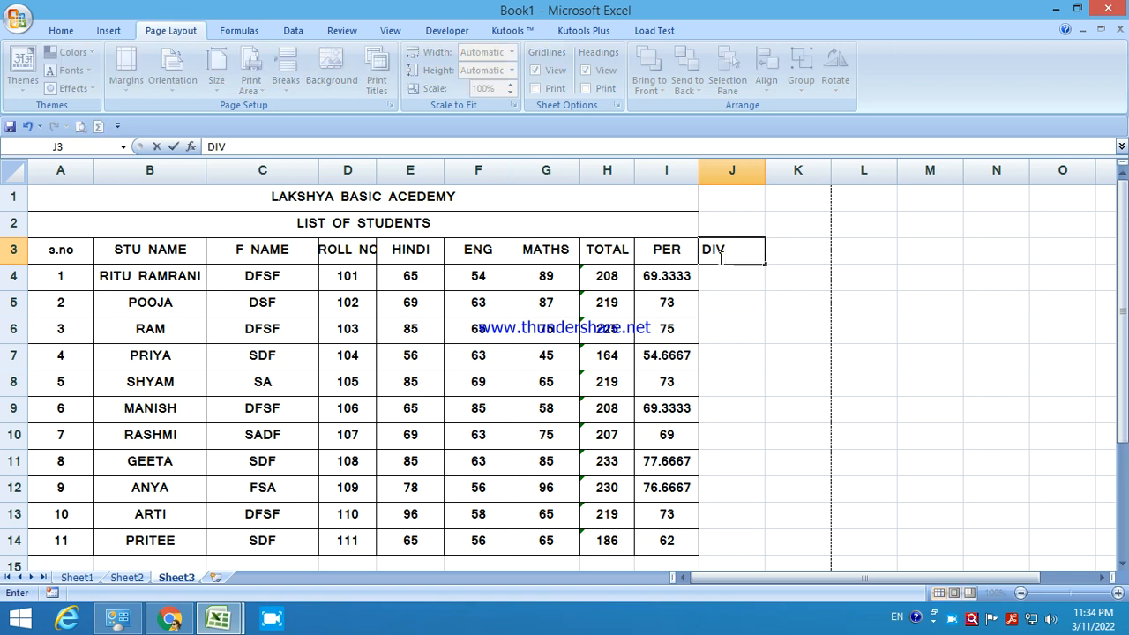
pyautogui.press('Return')
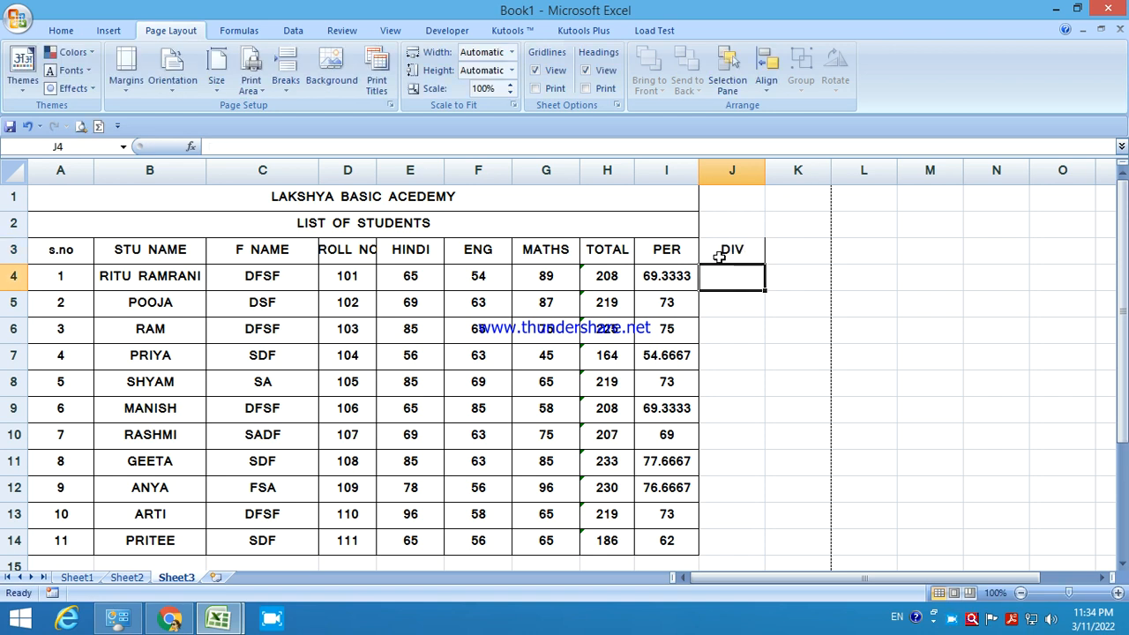
# Start an IF function from the Logical category in cell J4.
pyautogui.write('=')
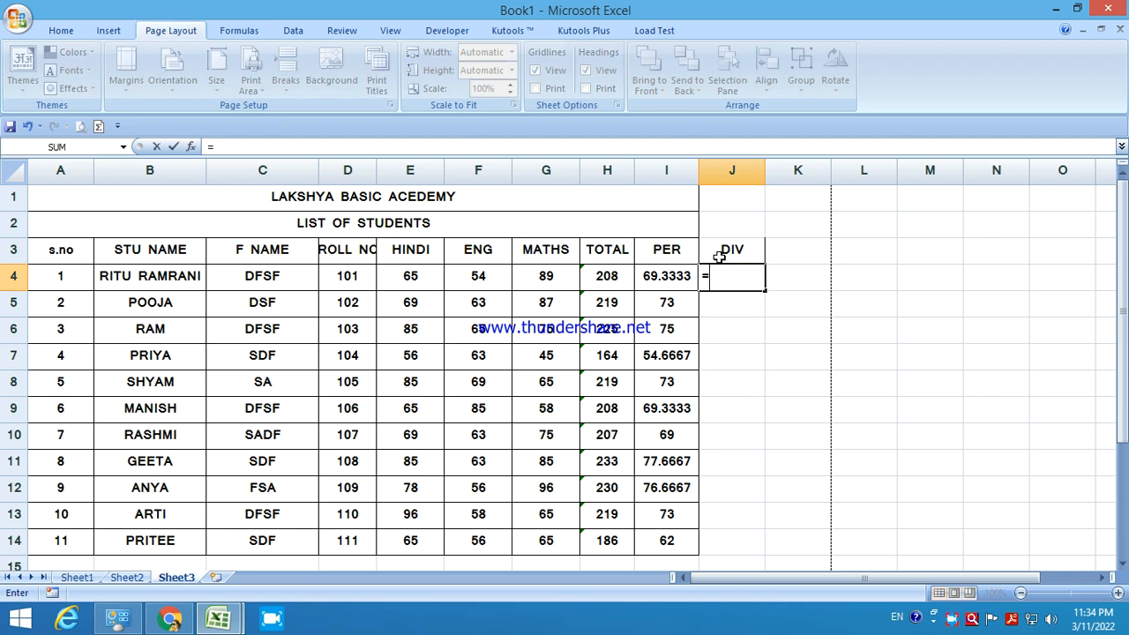
pyautogui.click(193, 149)
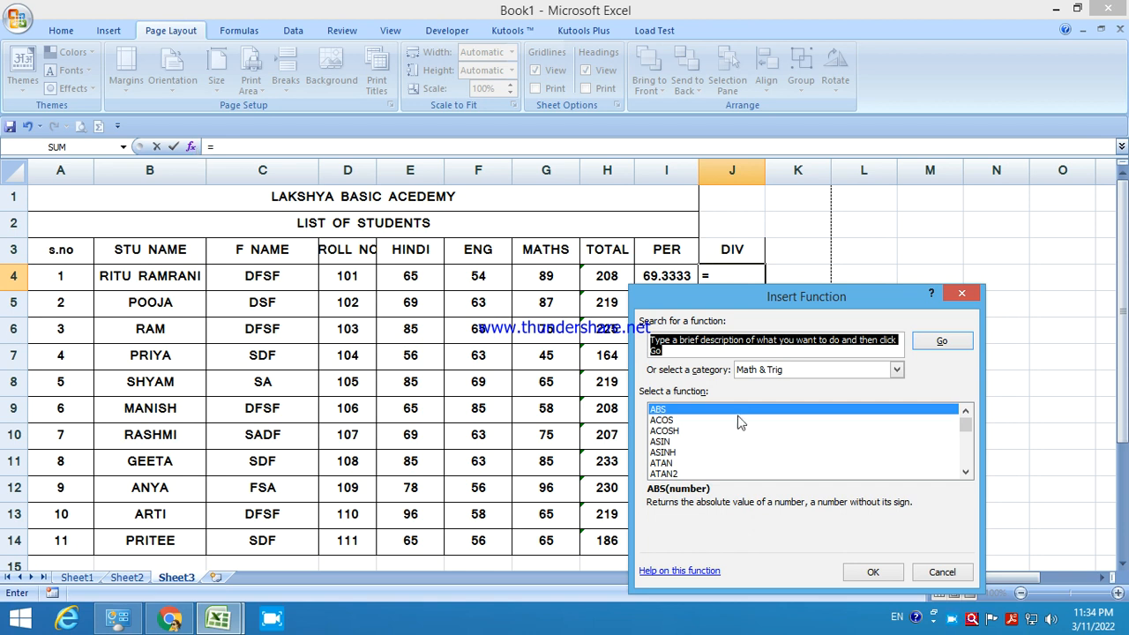
pyautogui.click(785, 371)
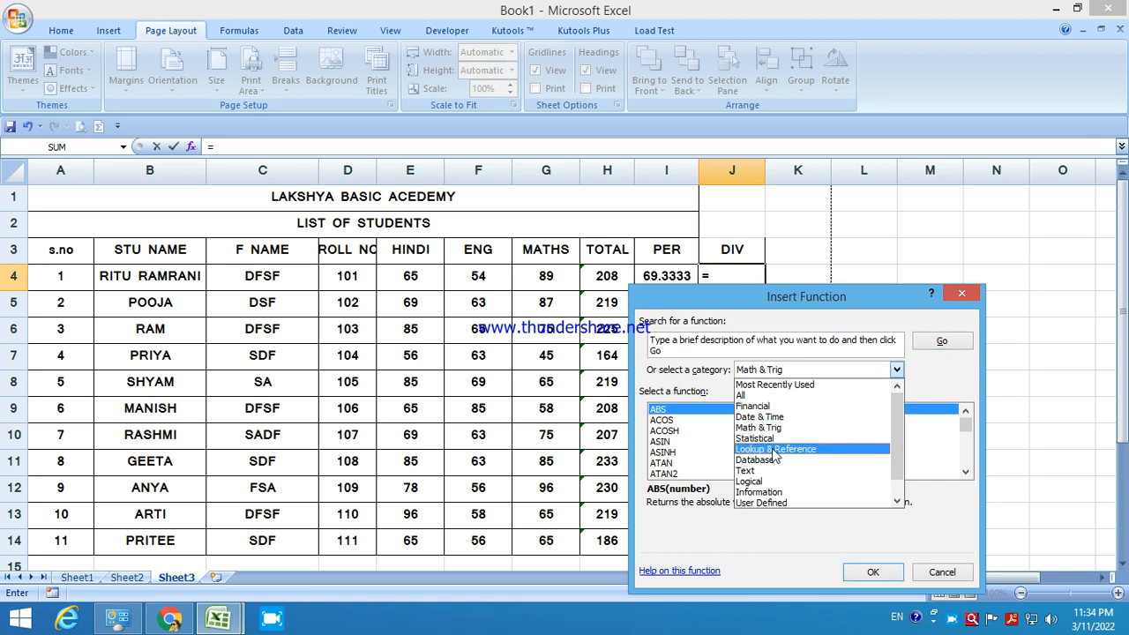
pyautogui.scroll(-1, 776, 463)
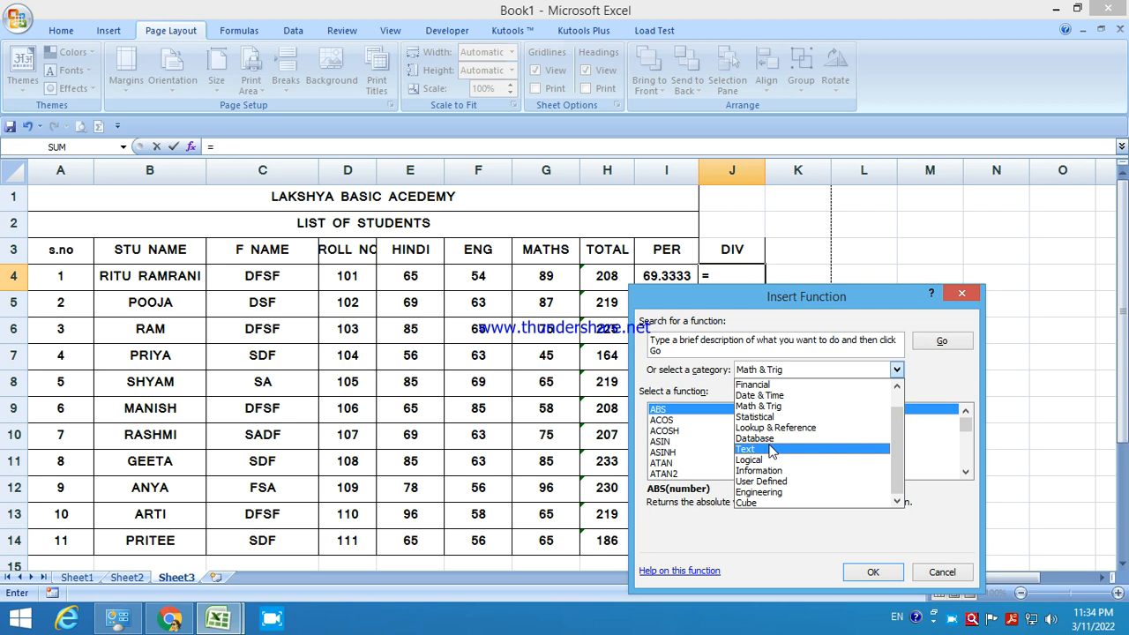
pyautogui.click(769, 459)
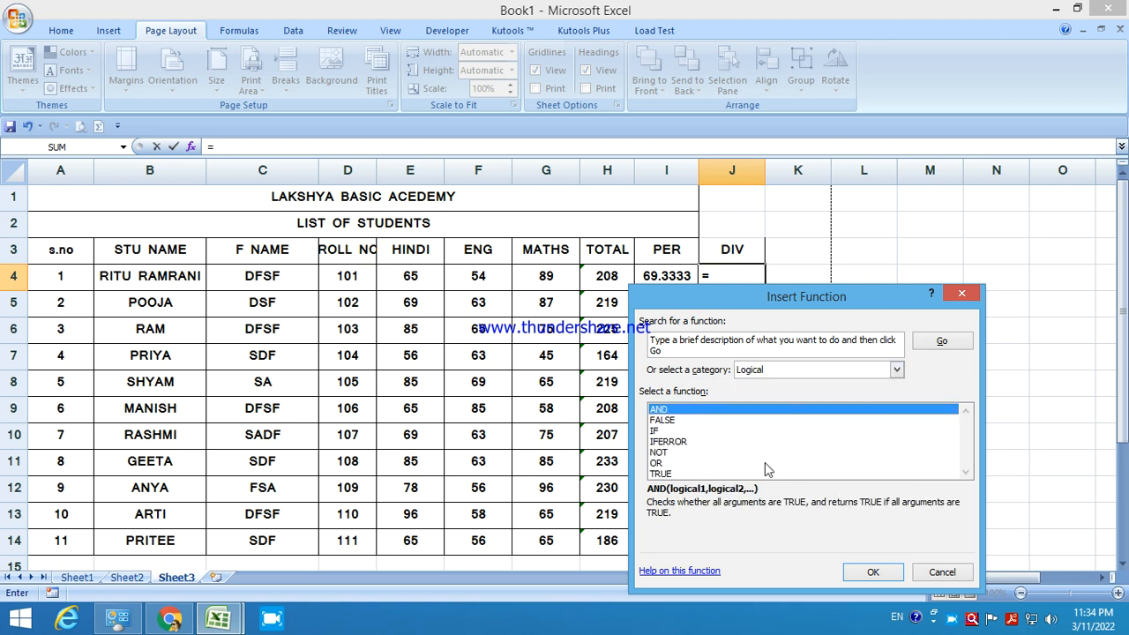
pyautogui.click(653, 431)
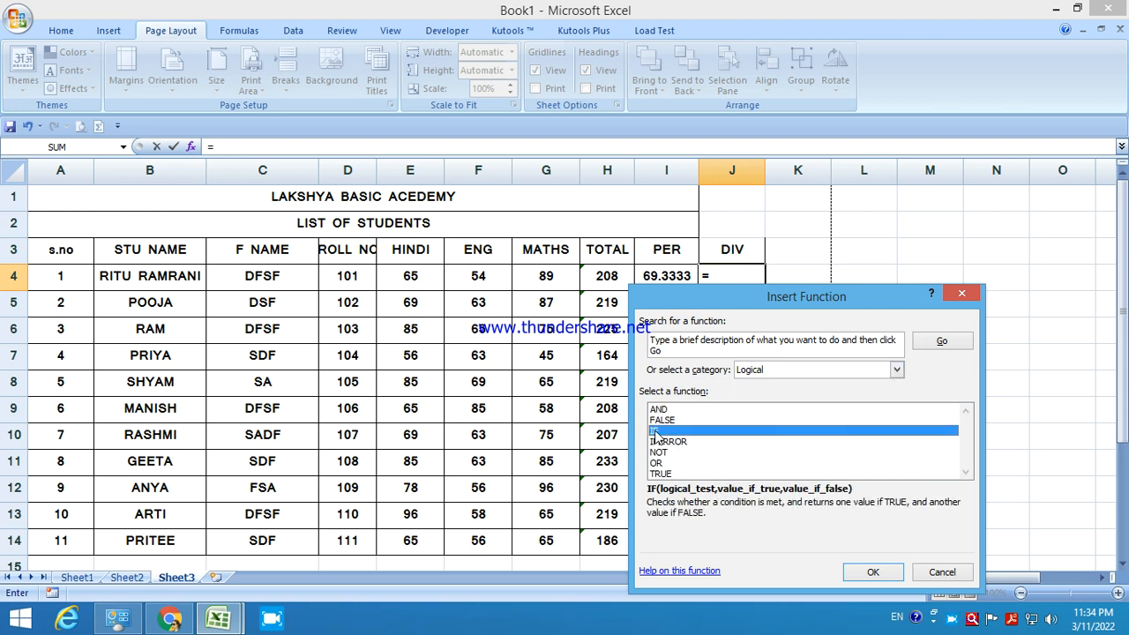
pyautogui.click(868, 572)
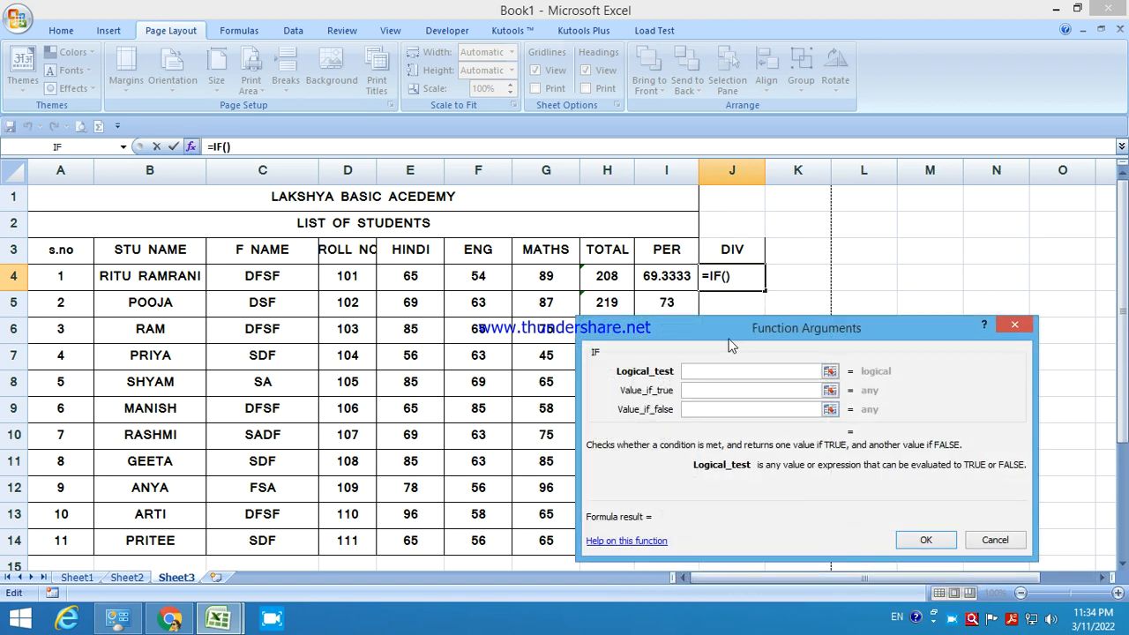
# Complete J4 as =IF(I4>65,"A","B") in the Function Arguments box and confirm.
pyautogui.moveTo(736, 333); pyautogui.dragTo(384, 307)
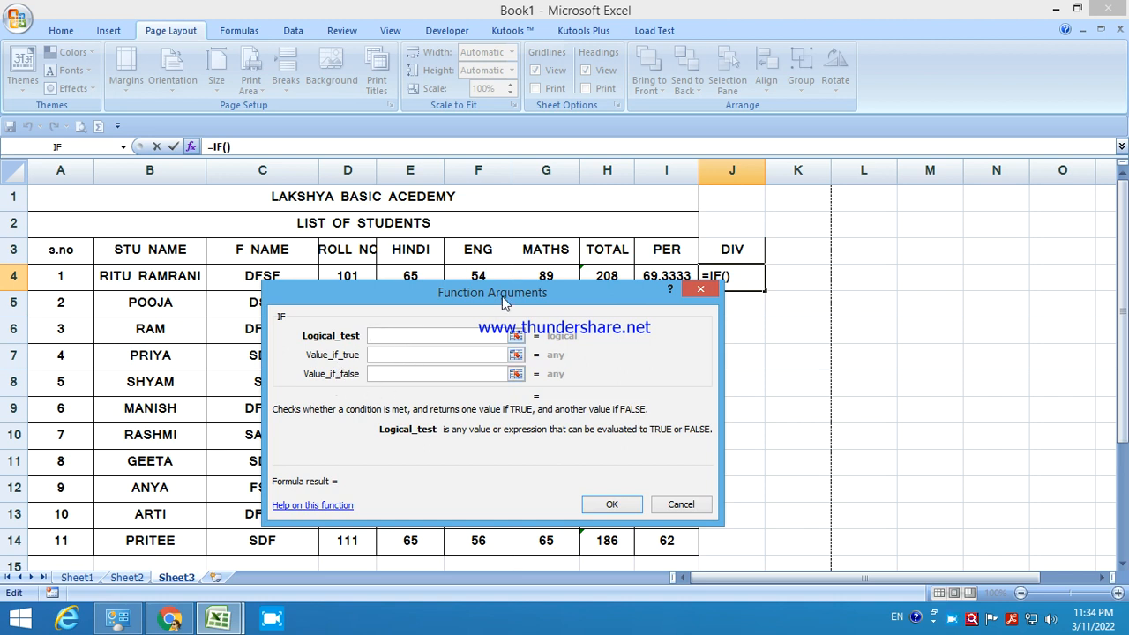
pyautogui.moveTo(506, 302); pyautogui.dragTo(468, 387)
pyautogui.click(652, 277)
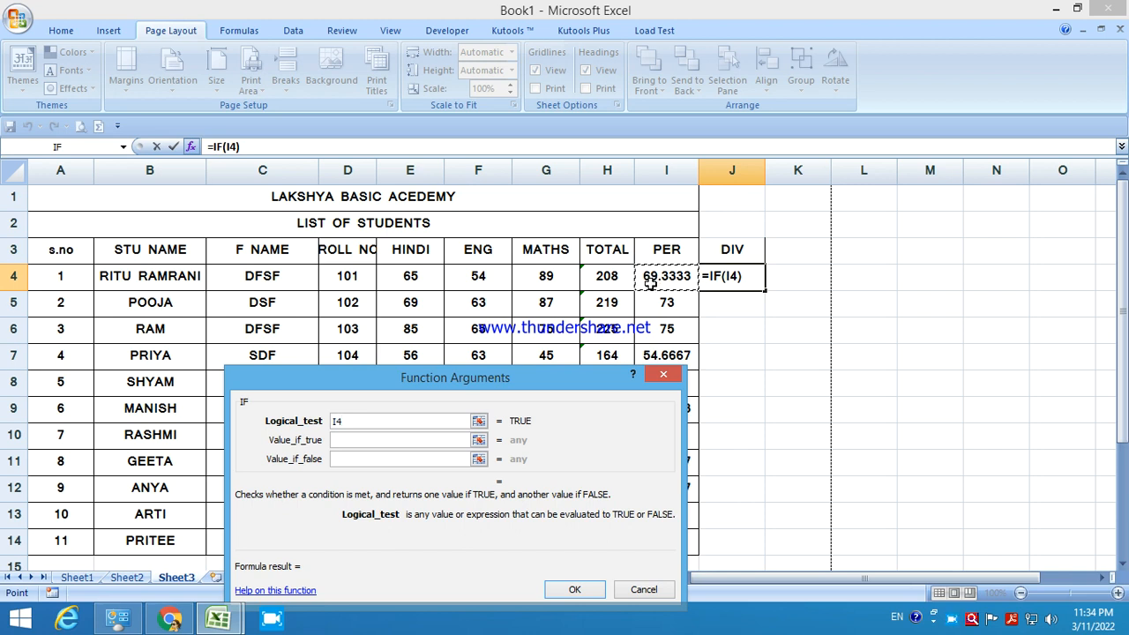
pyautogui.write('>')
pyautogui.write('60')
pyautogui.press('BackSpace')
pyautogui.press('BackSpace')
pyautogui.write('65')
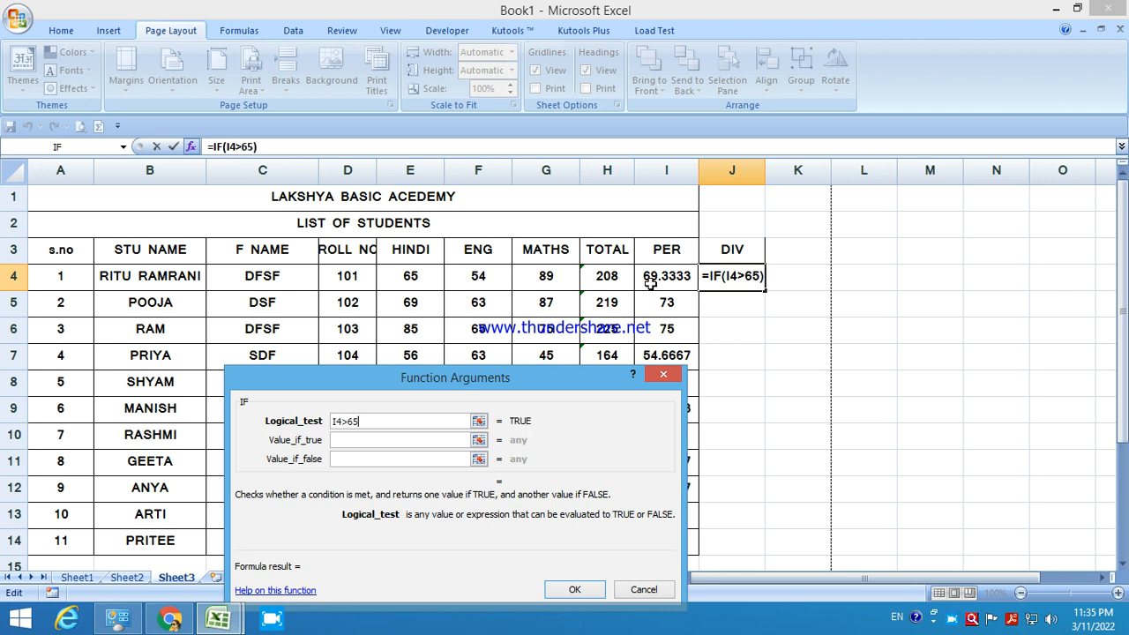
pyautogui.click(385, 439)
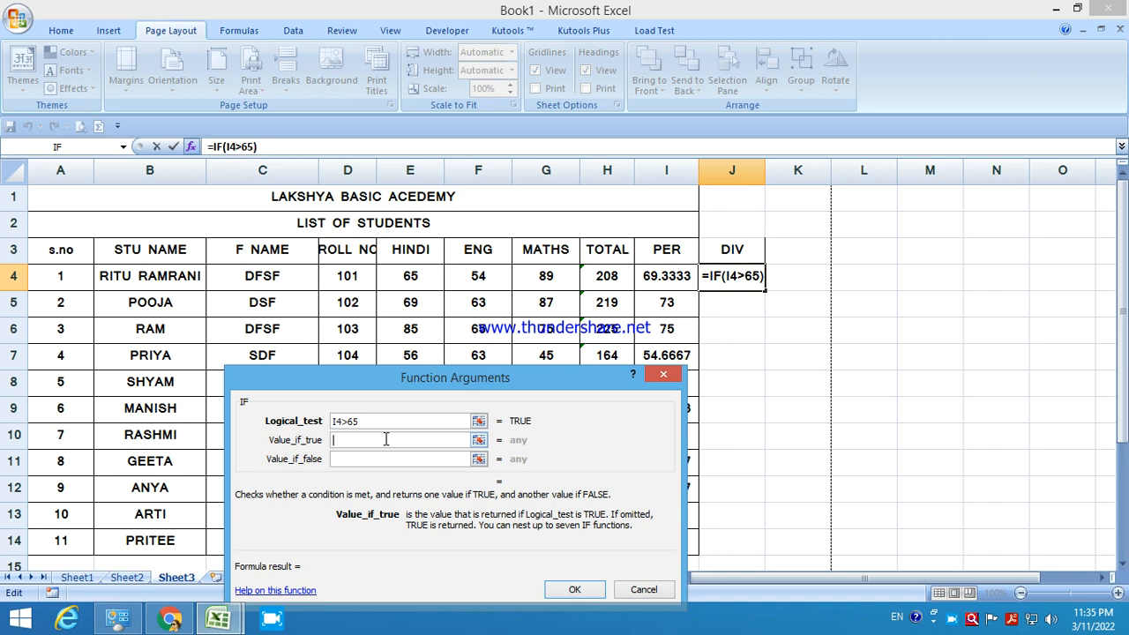
pyautogui.write('A')
pyautogui.click(355, 460)
pyautogui.write('B')
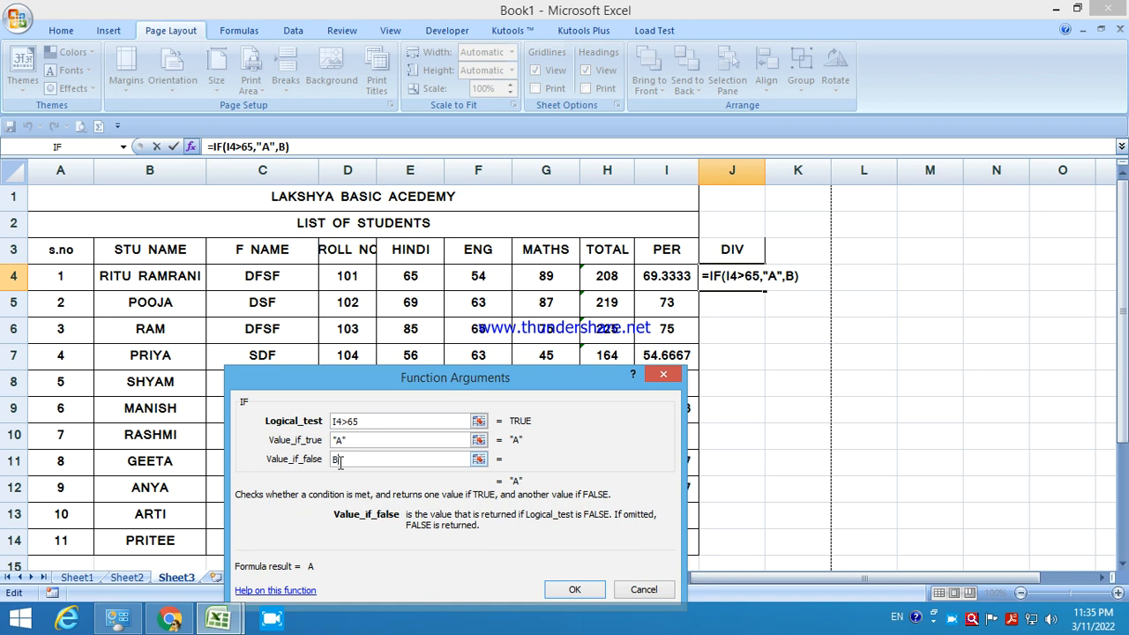
pyautogui.click(335, 423)
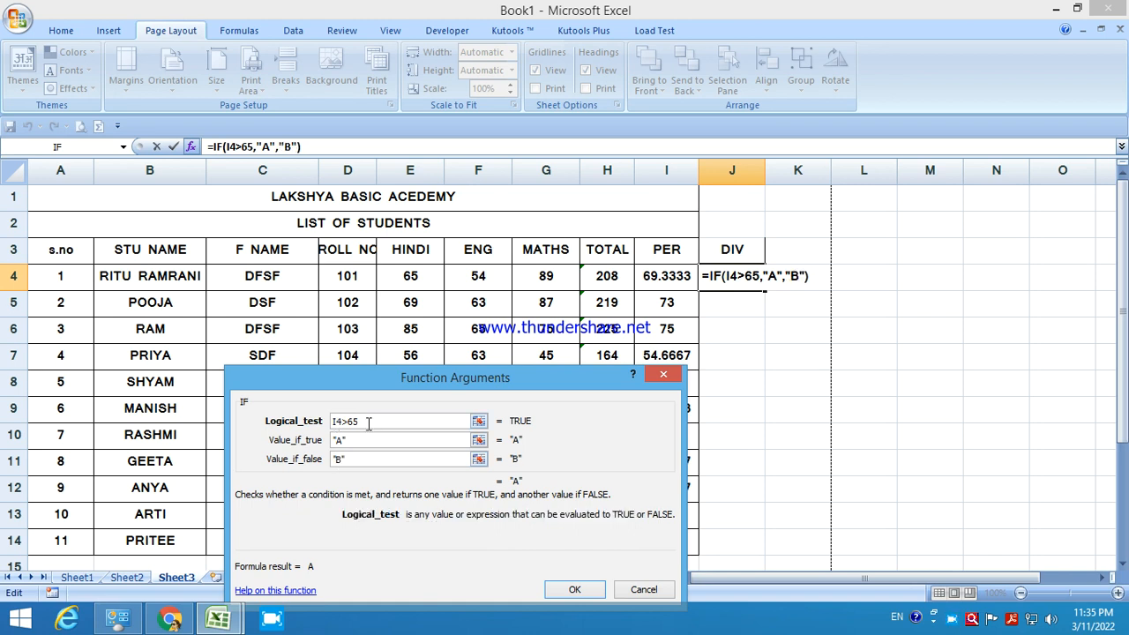
pyautogui.click(574, 589)
# Fill the DIV grade formula down through J14 and check a student's result.
pyautogui.moveTo(765, 294); pyautogui.dragTo(742, 554)
pyautogui.click(731, 544)
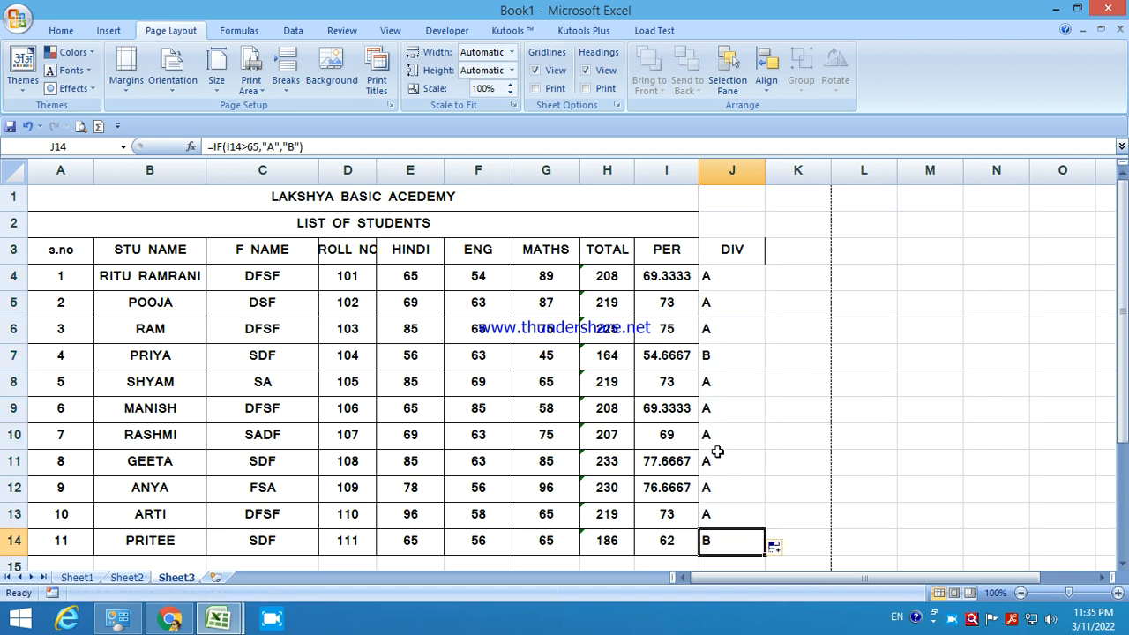
pyautogui.click(715, 360)
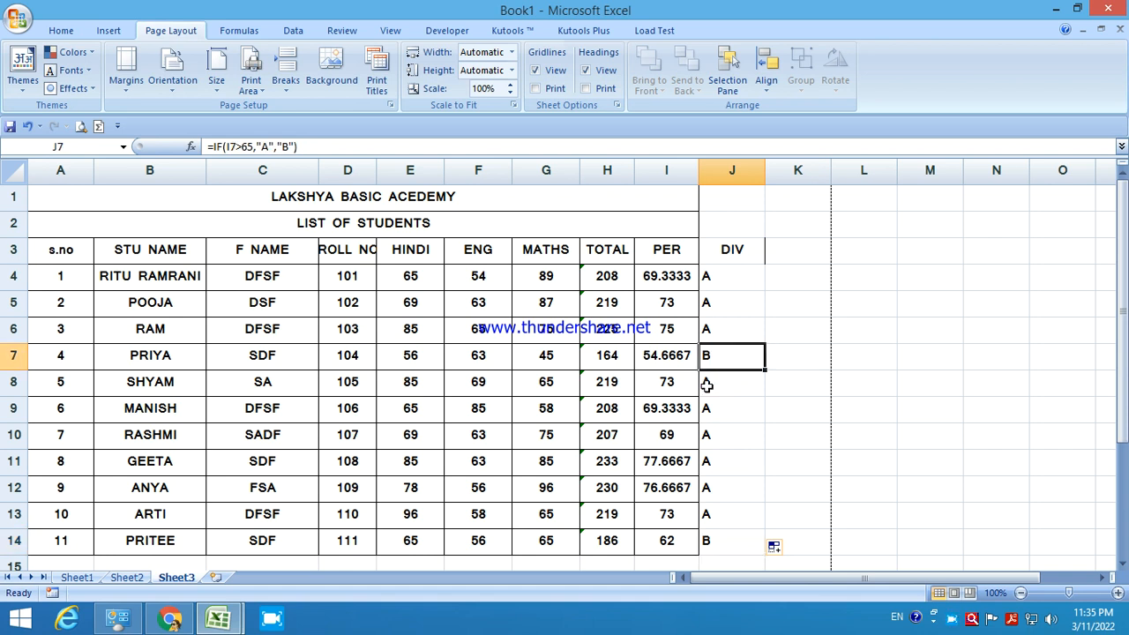
# Apply All Borders to J3:J14, then preview the printed sheet.
pyautogui.moveTo(731, 250); pyautogui.dragTo(727, 546)
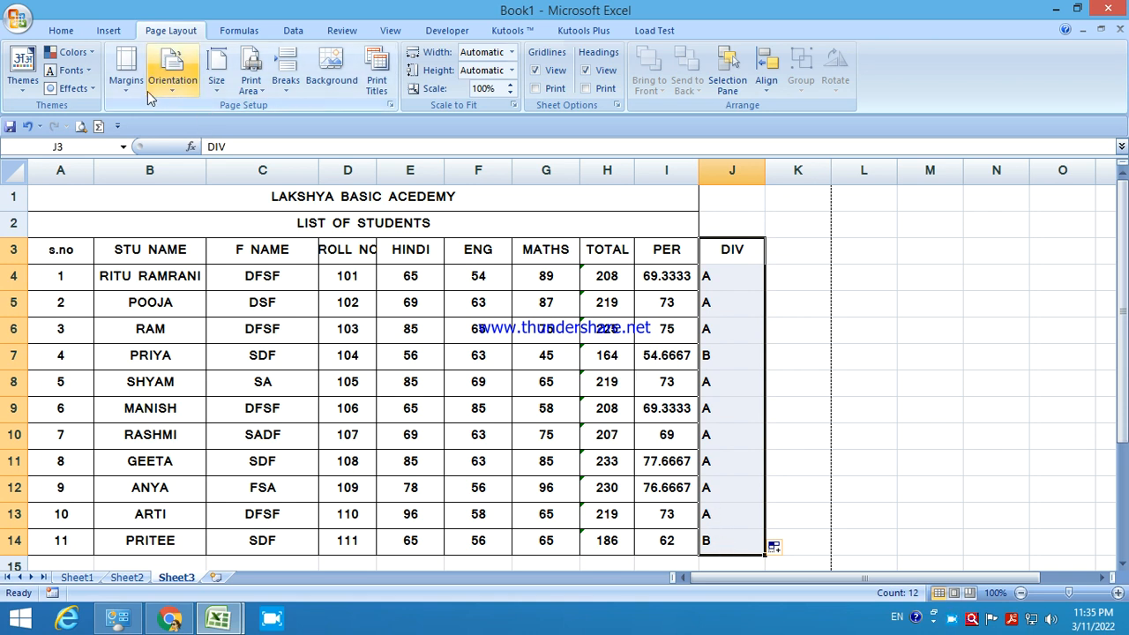
pyautogui.click(64, 34)
pyautogui.click(211, 82)
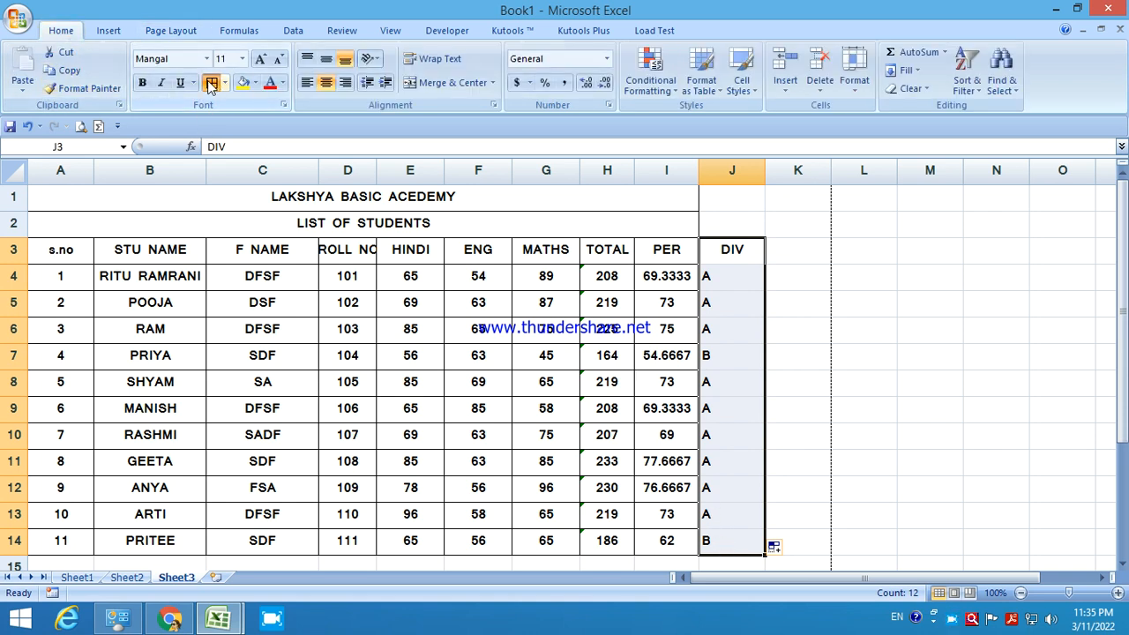
pyautogui.click(537, 420)
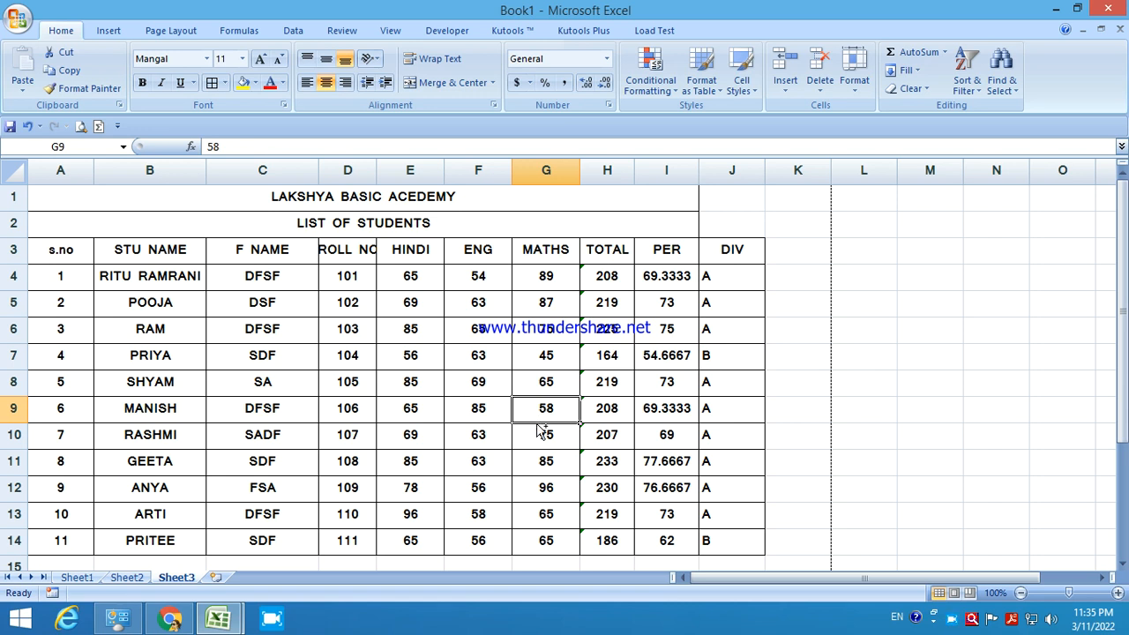
pyautogui.hotkey('ctrl', 'F2')
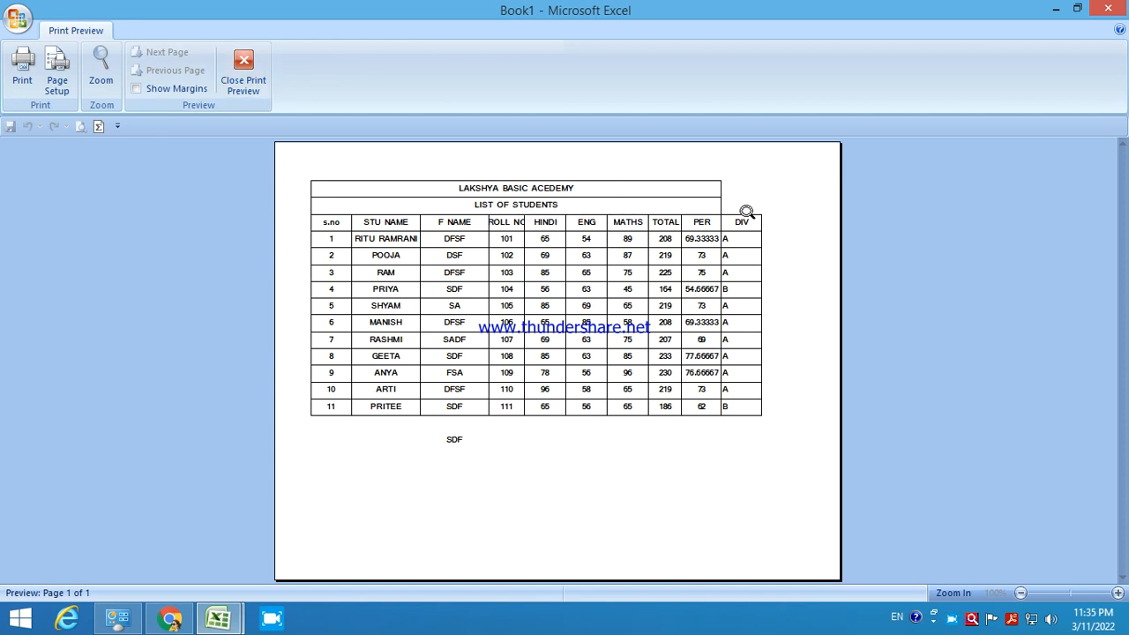
# Re-merge and centre the main title across A1:J1.
pyautogui.click(236, 86)
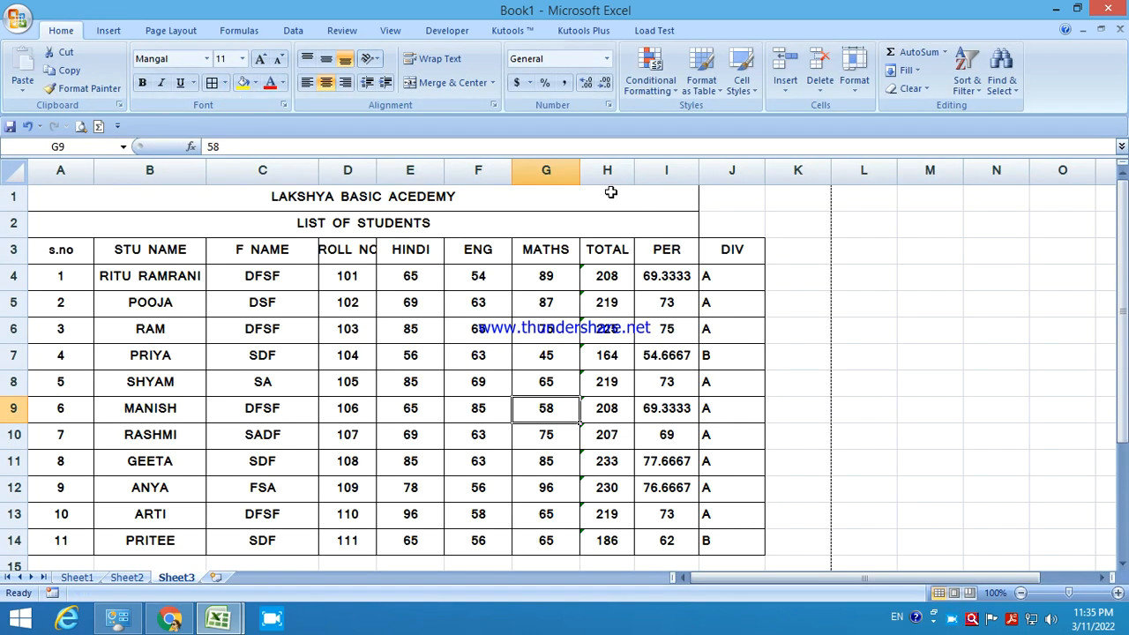
pyautogui.click(595, 194)
pyautogui.doubleClick(598, 194)
pyautogui.click(715, 214)
pyautogui.click(673, 200)
pyautogui.moveTo(696, 197); pyautogui.dragTo(712, 197)
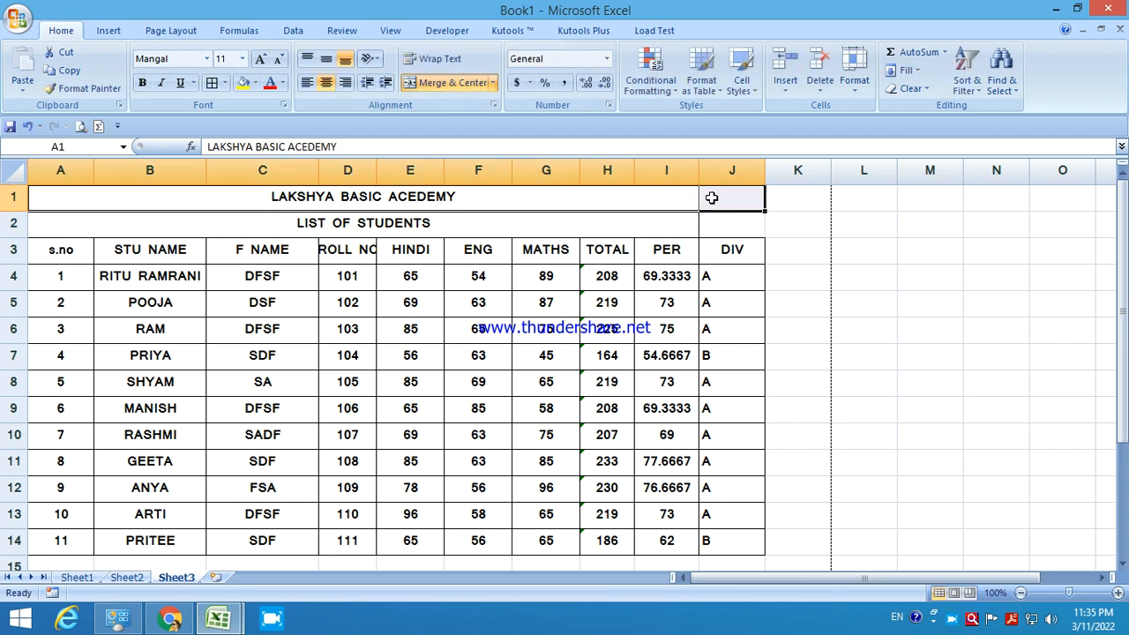
pyautogui.click(447, 83)
pyautogui.click(447, 86)
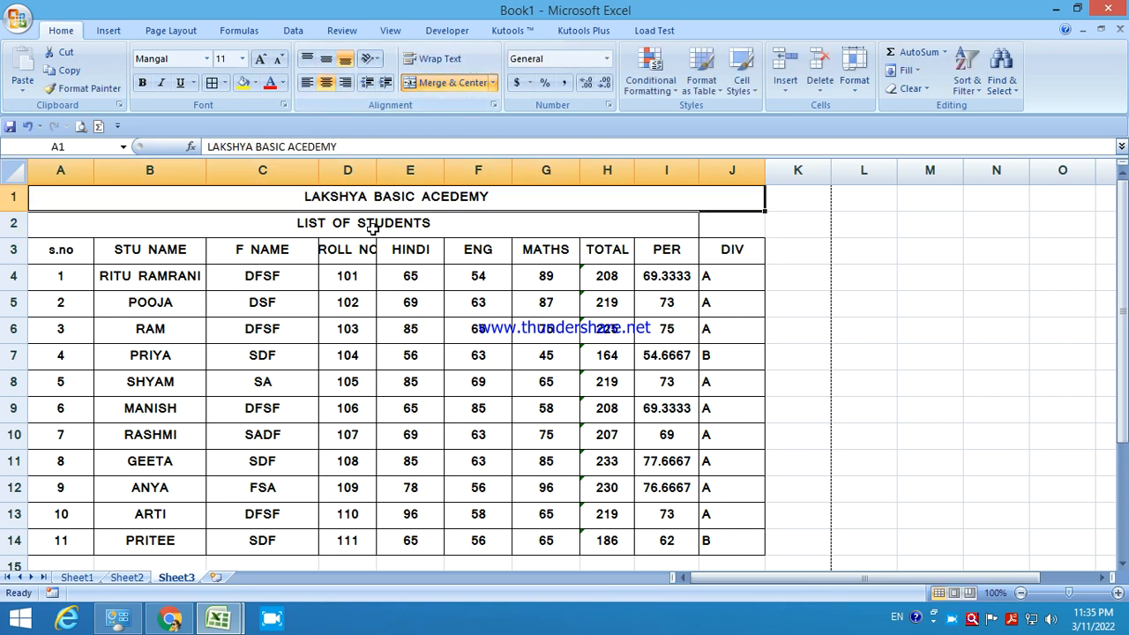
# Re-merge and centre the LIST OF STUDENTS subtitle across A2:J2, then preview.
pyautogui.click(488, 228)
pyautogui.moveTo(488, 228); pyautogui.dragTo(718, 227)
pyautogui.click(447, 84)
pyautogui.click(447, 85)
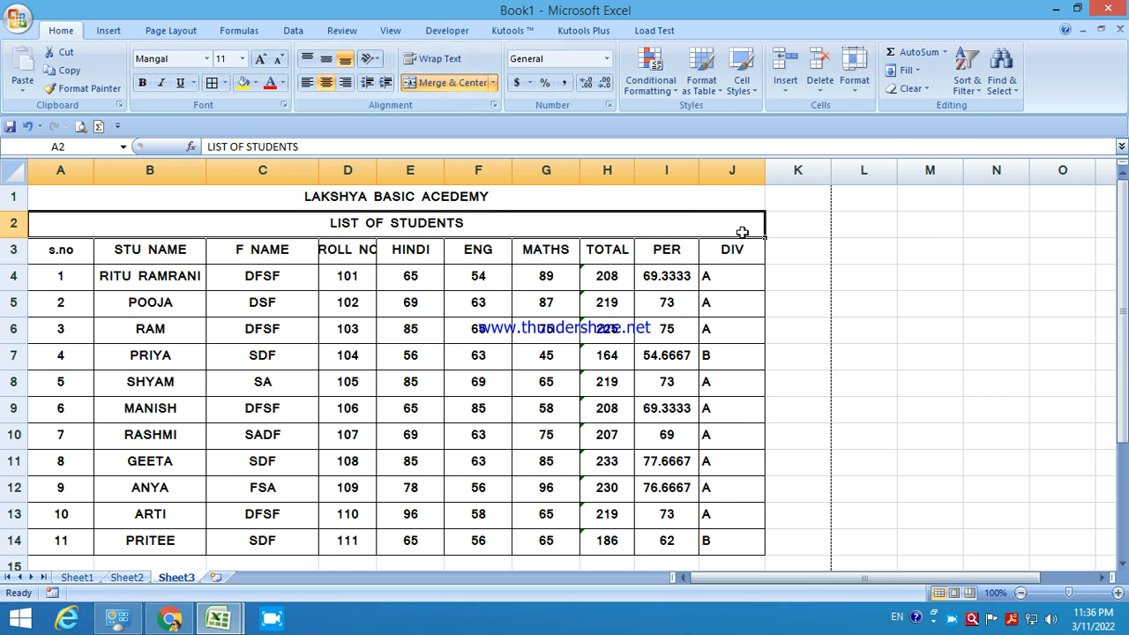
pyautogui.hotkey('ctrl', 'F2')
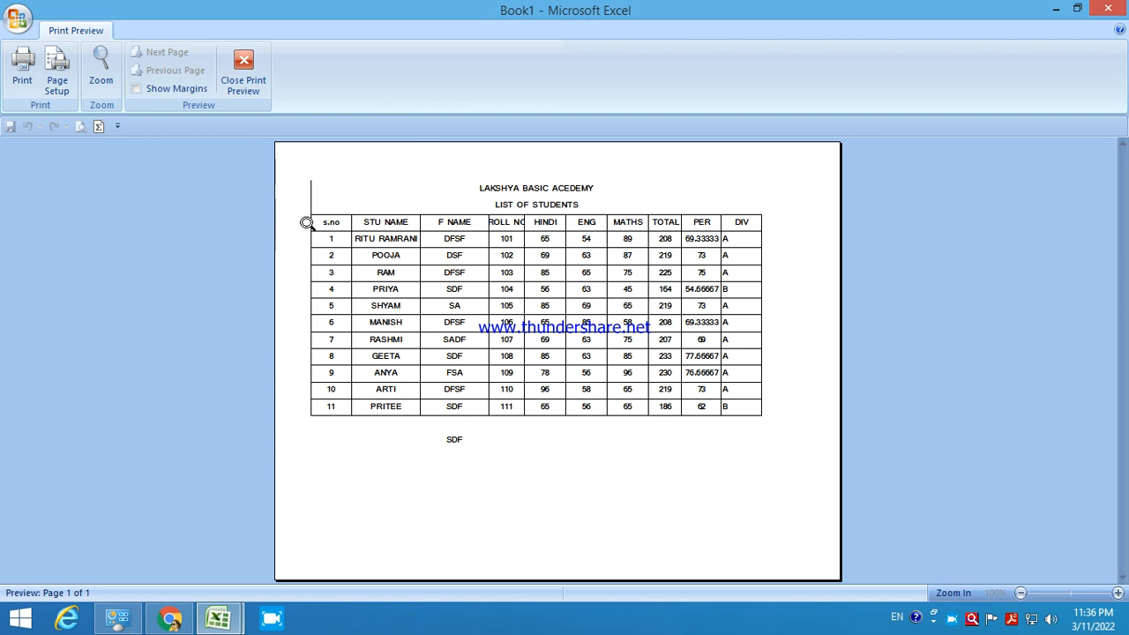
# Apply All Borders to the title and header rows A1:J3 and check the preview.
pyautogui.click(243, 75)
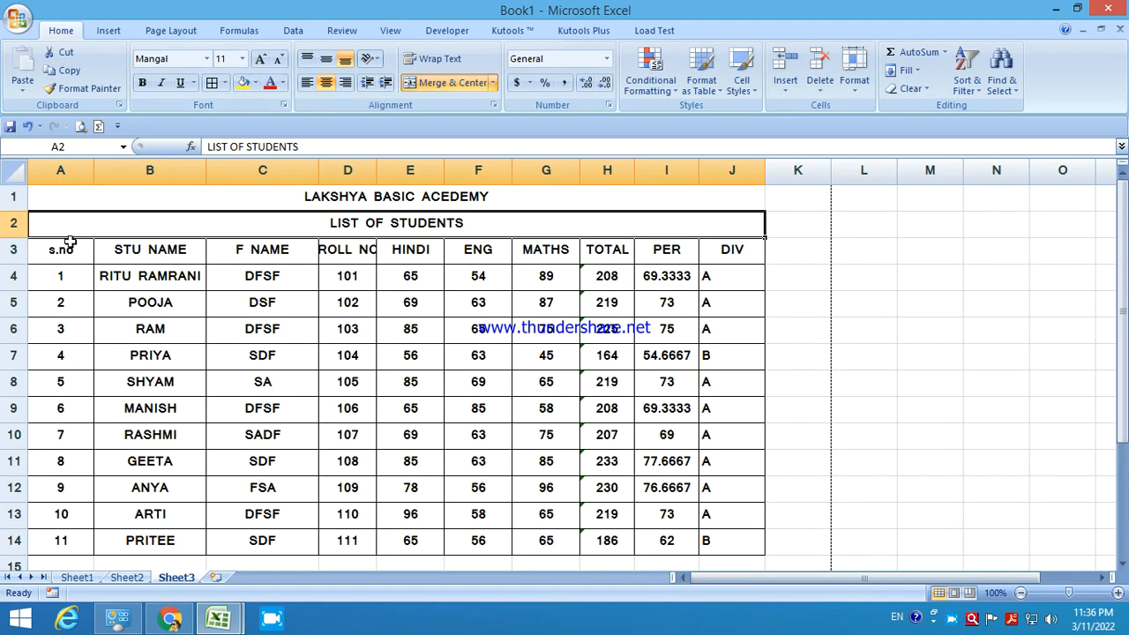
pyautogui.click(68, 249)
pyautogui.moveTo(143, 201); pyautogui.dragTo(162, 250)
pyautogui.click(212, 82)
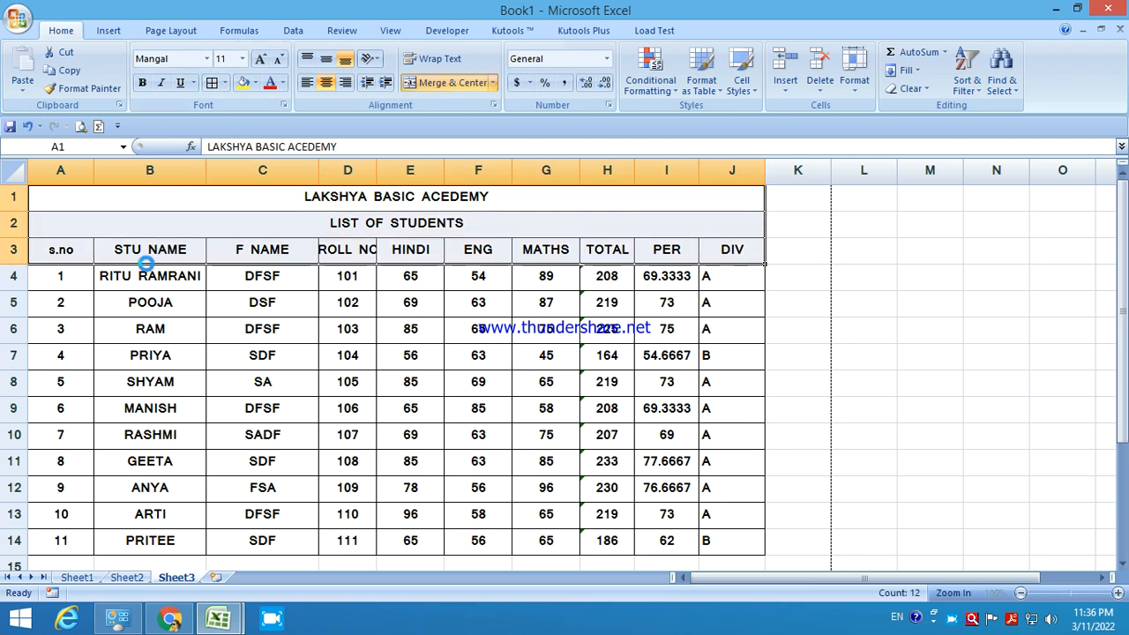
pyautogui.hotkey('ctrl', 'F2')
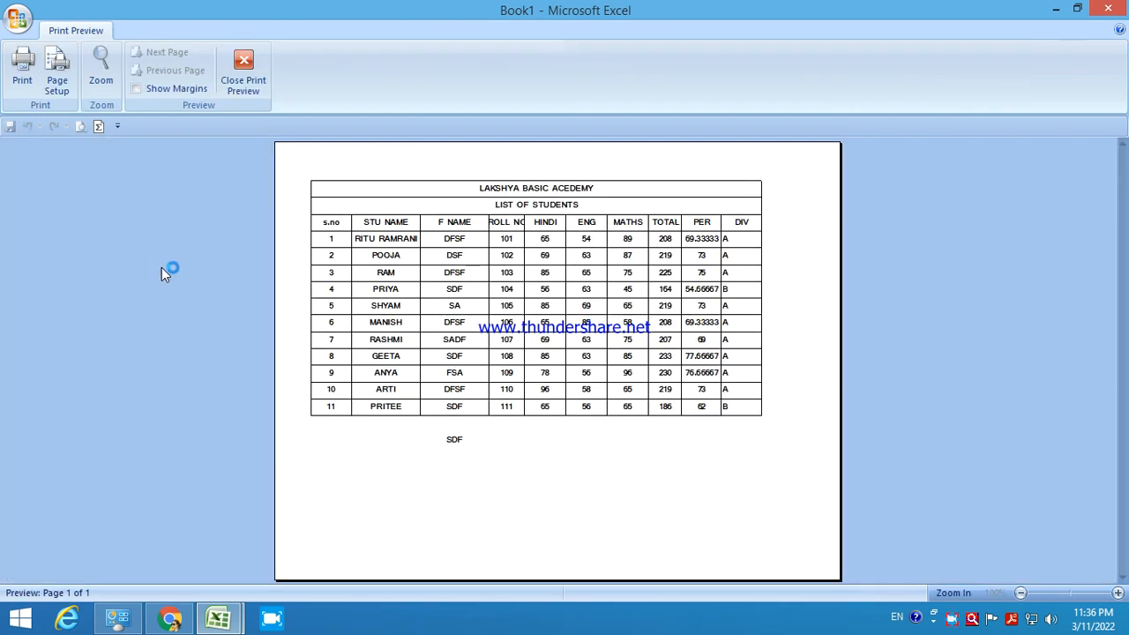
pyautogui.click(256, 87)
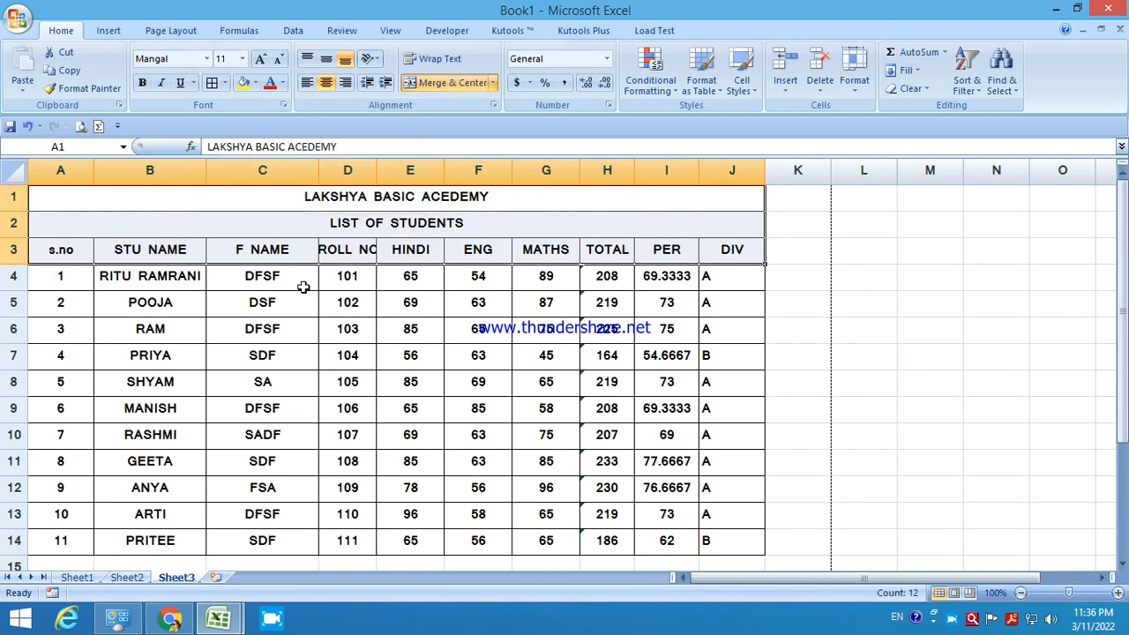
# Try deleting the F NAME column and dismiss the merged-cell warning.
pyautogui.click(301, 283)
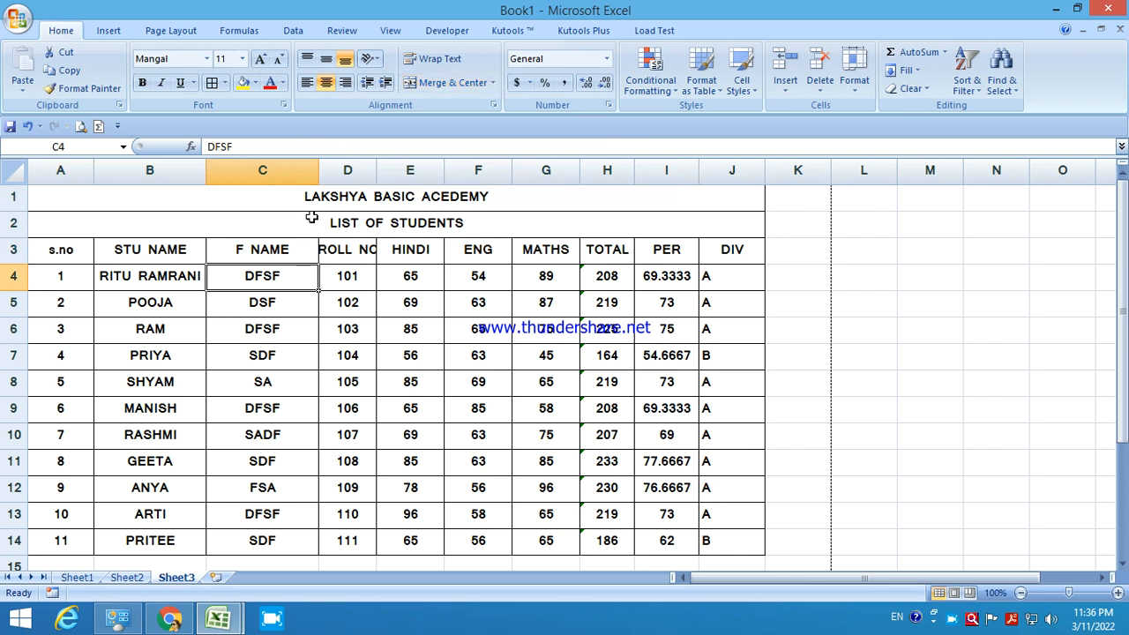
pyautogui.click(264, 170)
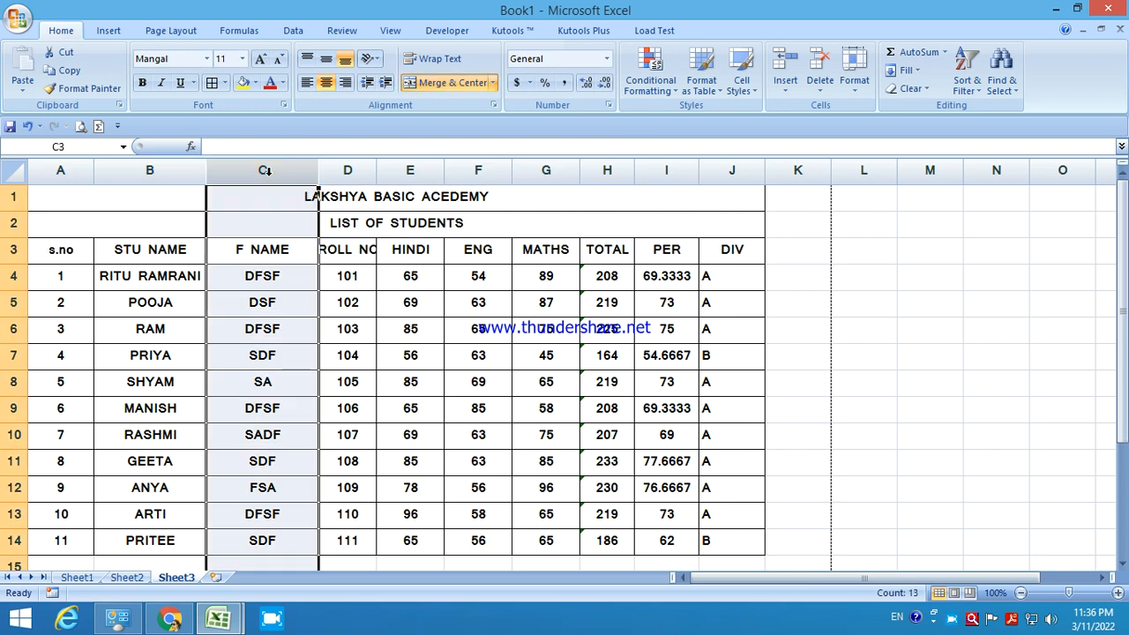
pyautogui.rightClick(265, 171)
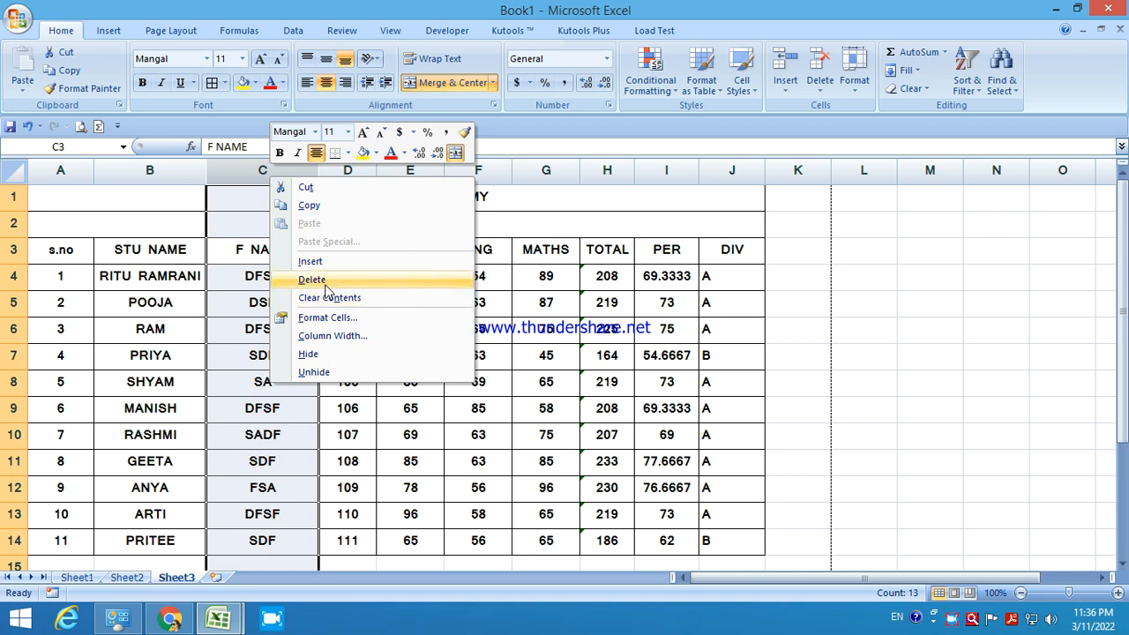
pyautogui.click(333, 187)
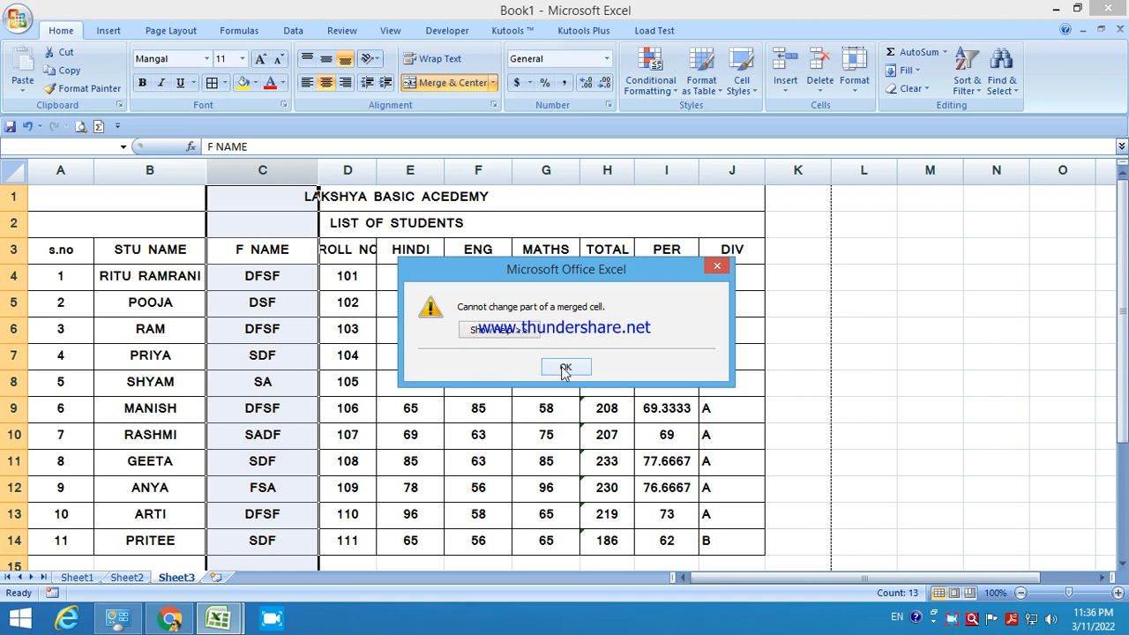
pyautogui.click(561, 366)
# Delete the F NAME column, then bring up the ROLL NO column's context menu.
pyautogui.click(379, 196)
pyautogui.click(387, 227)
pyautogui.click(279, 170)
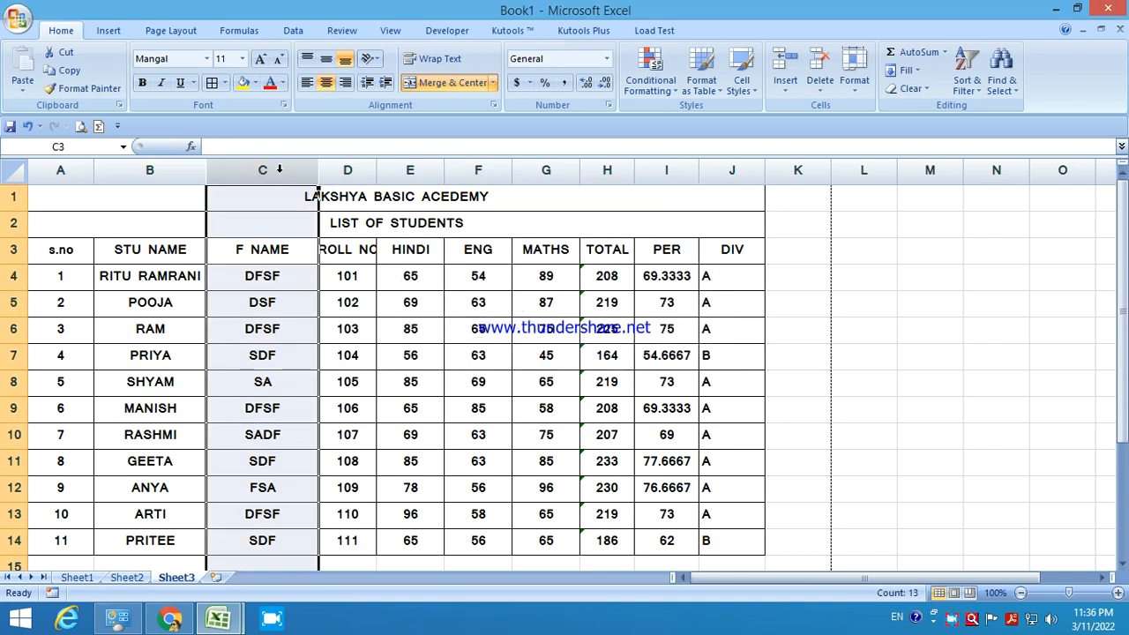
pyautogui.rightClick(279, 169)
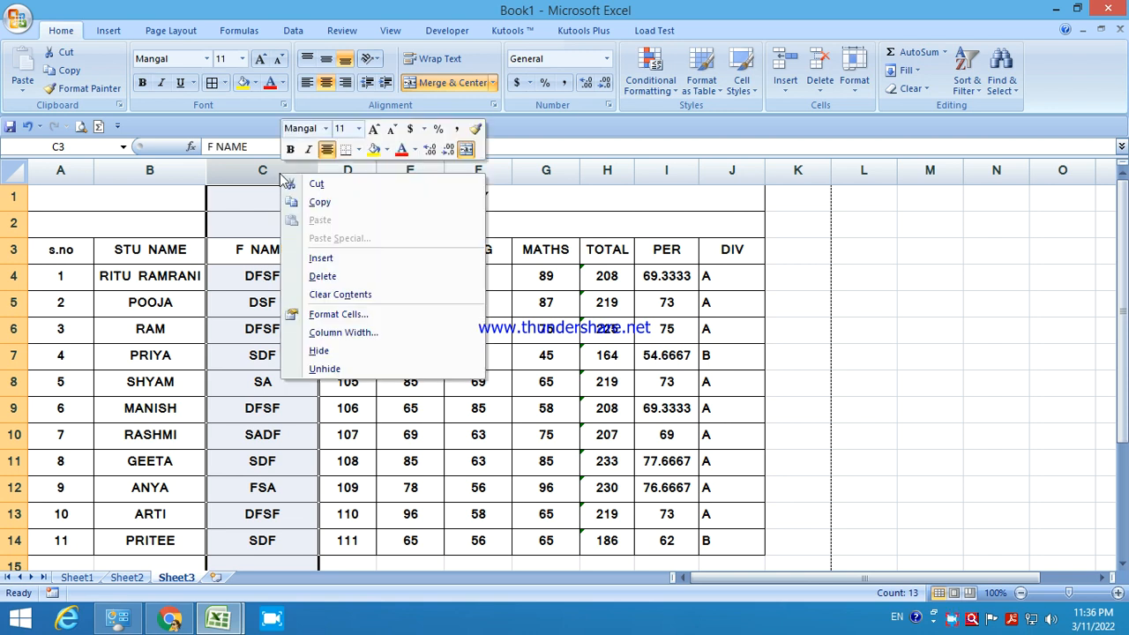
pyautogui.click(324, 275)
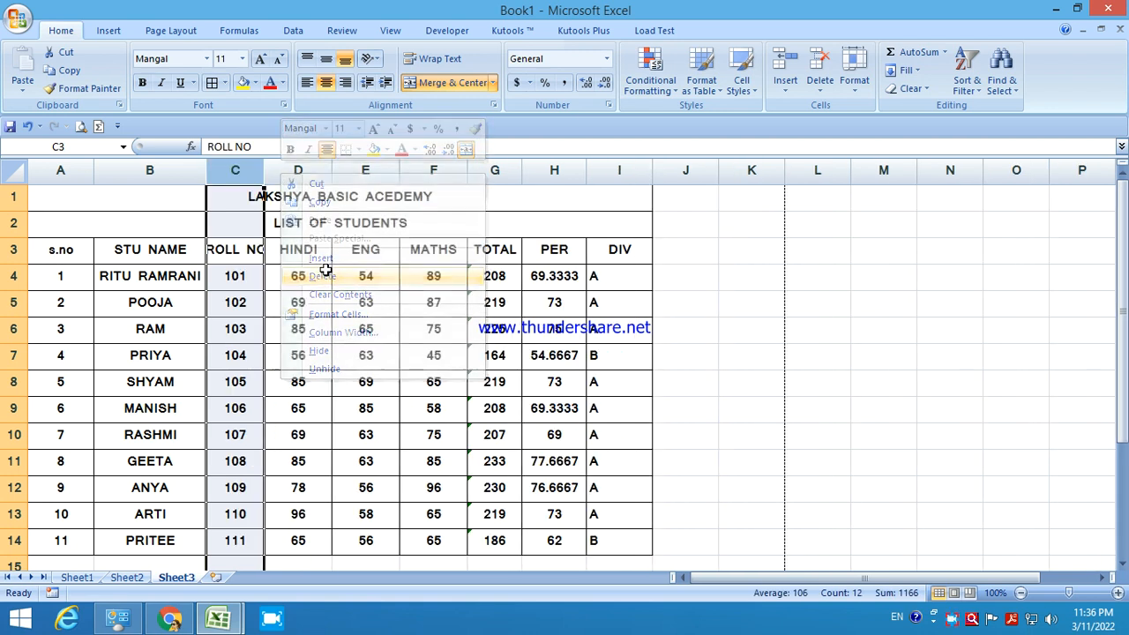
pyautogui.click(250, 262)
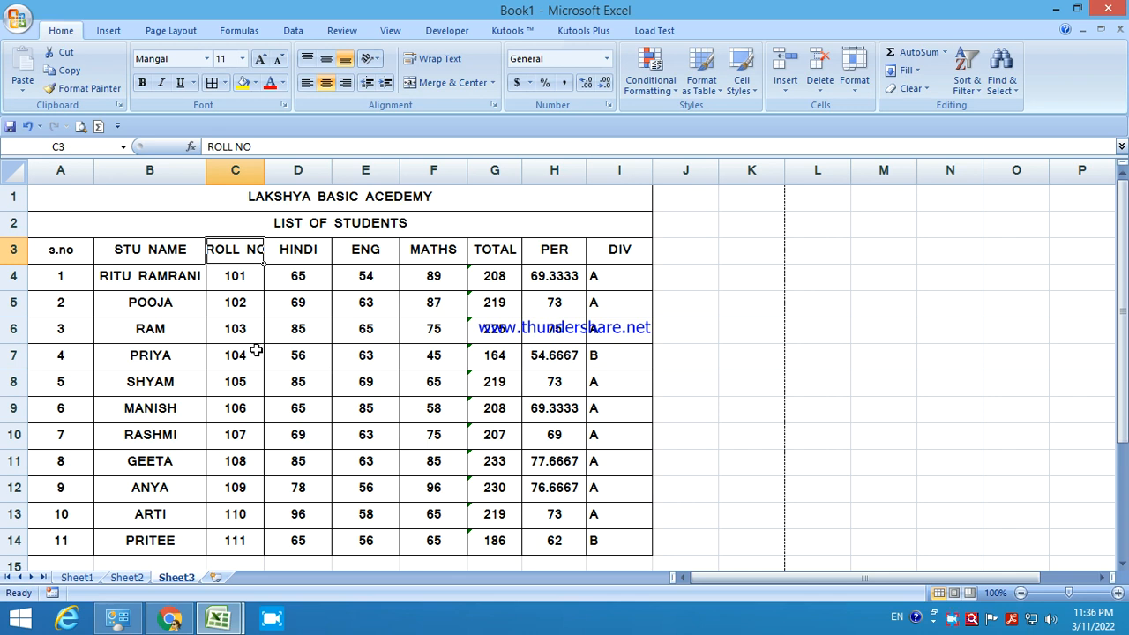
pyautogui.click(235, 169)
pyautogui.rightClick(235, 173)
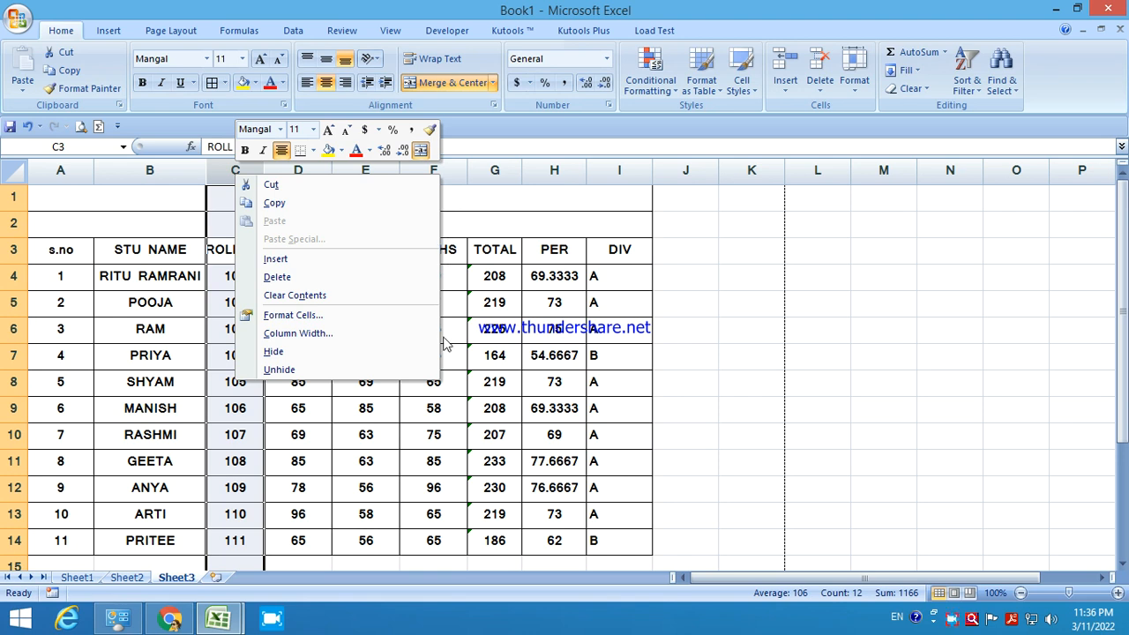
# Hide the ROLL NO column, leaving STU NAME next to HINDI.
pyautogui.click(360, 388)
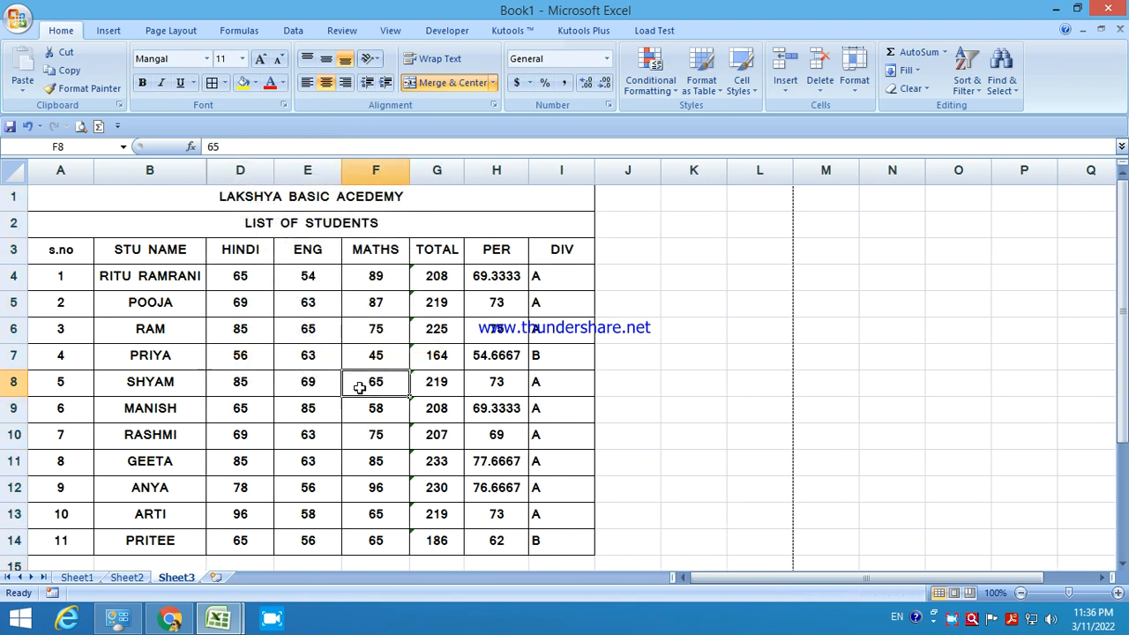
pyautogui.click(167, 170)
pyautogui.click(234, 170)
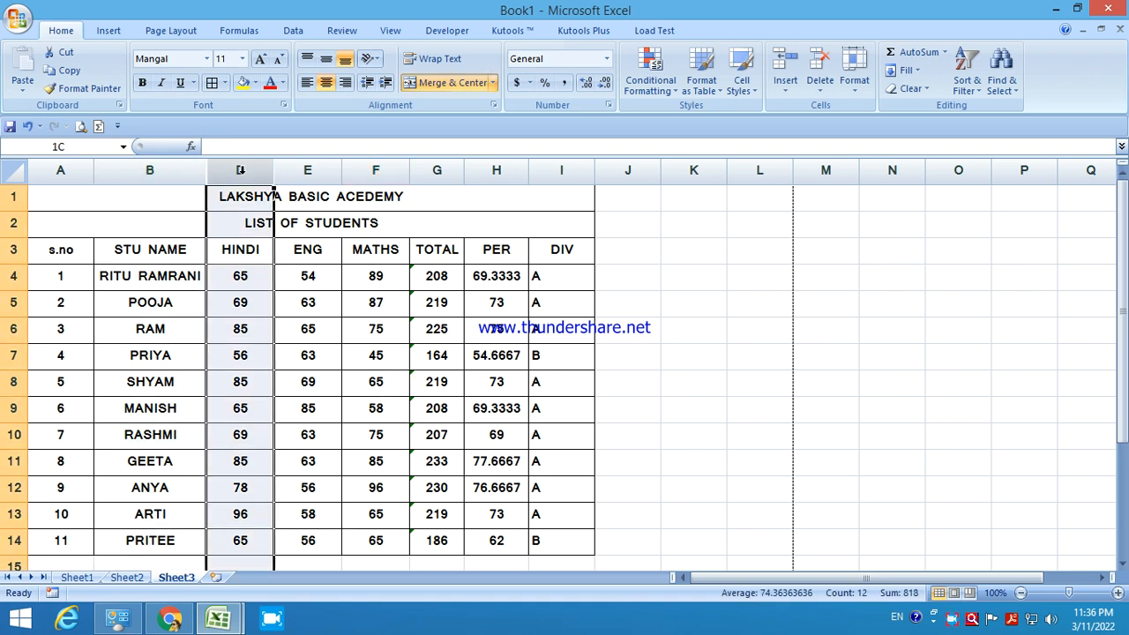
pyautogui.click(164, 170)
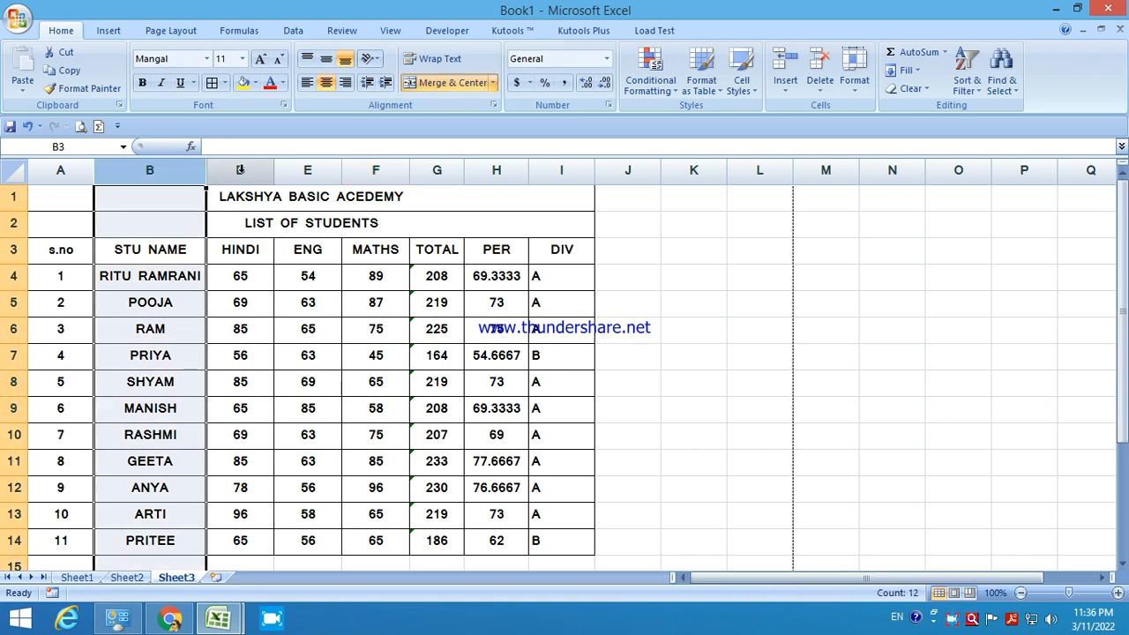
pyautogui.click(238, 170)
# Unhide ROLL NO from the surrounding columns so roll numbers 101–111 reappear in column C.
pyautogui.moveTo(176, 168); pyautogui.dragTo(221, 168)
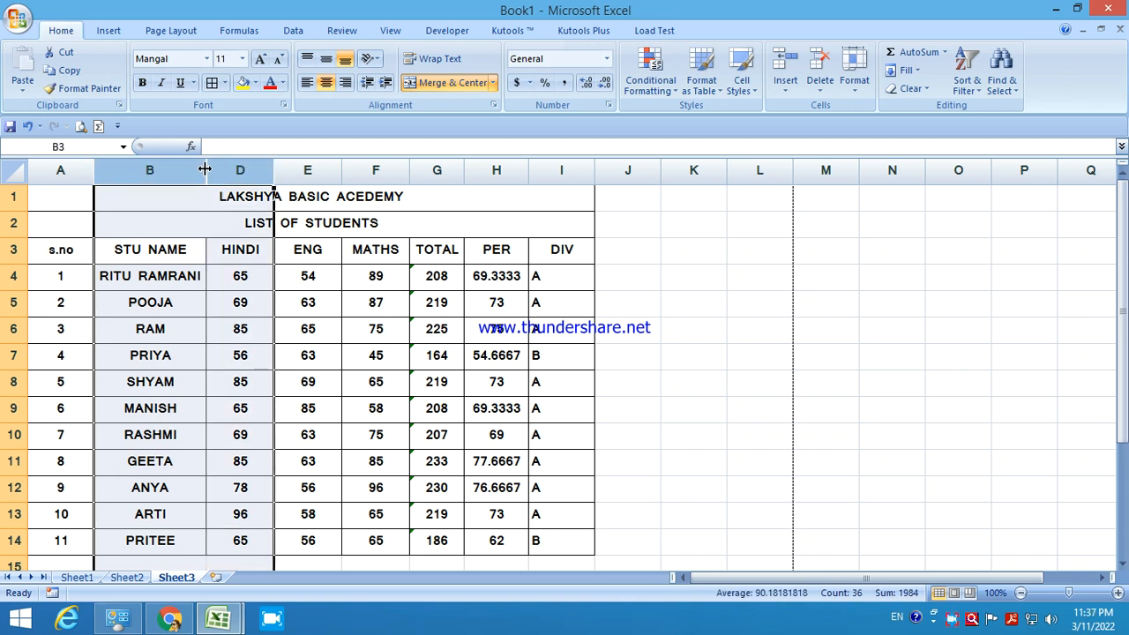
pyautogui.rightClick(184, 168)
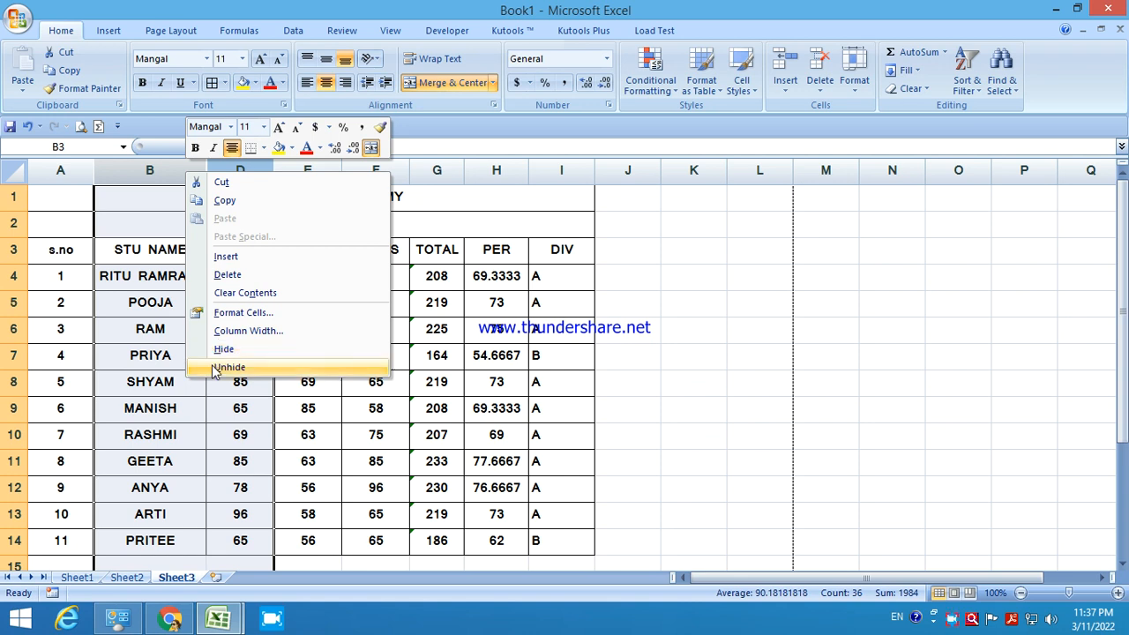
pyautogui.click(226, 367)
pyautogui.click(188, 172)
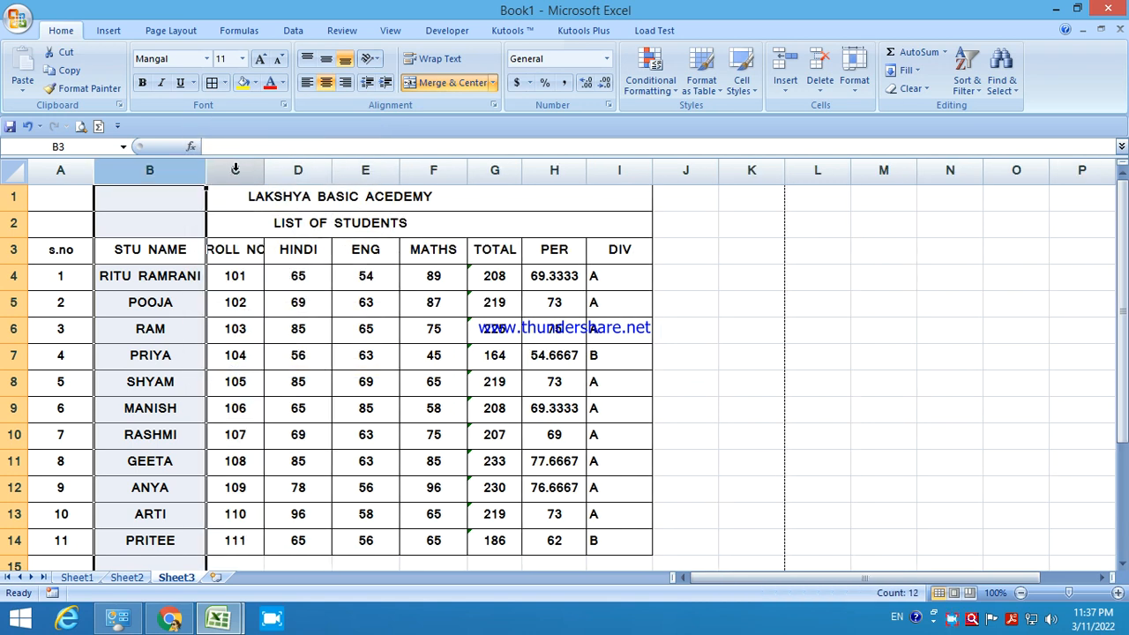
pyautogui.click(234, 170)
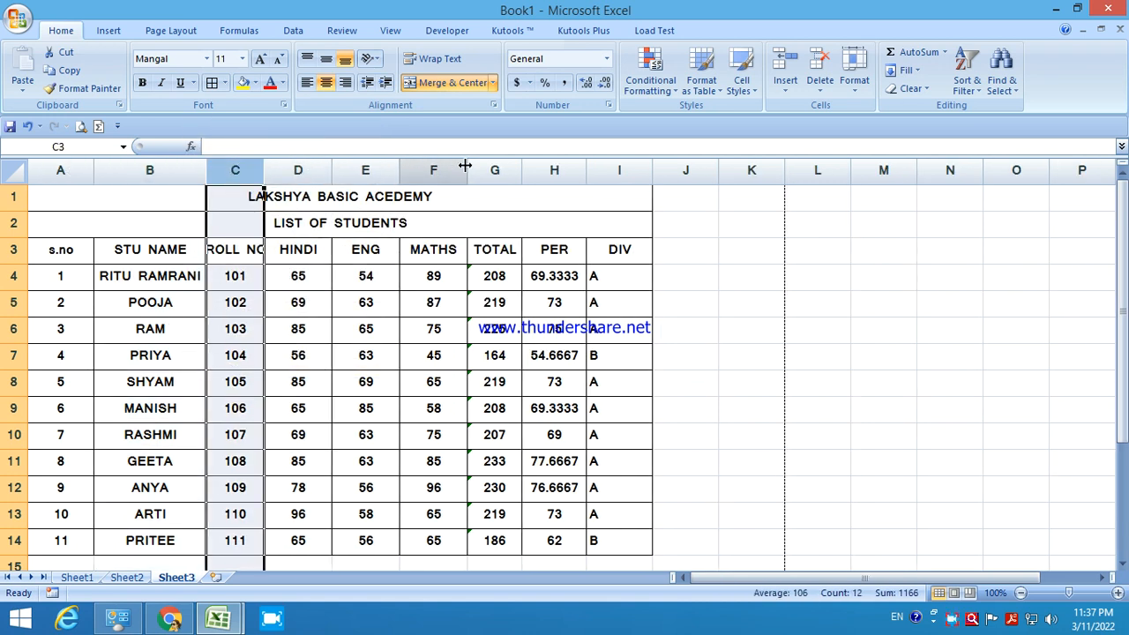